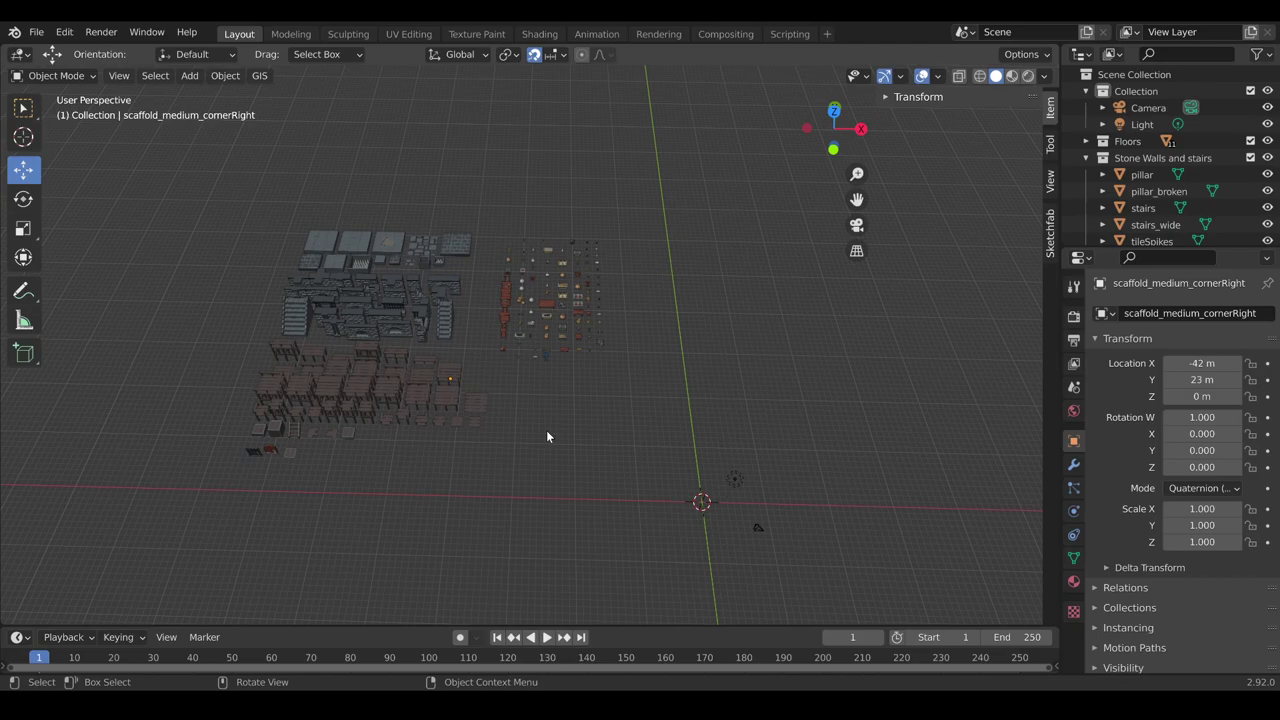
Orbit, pan and zoom around the dungeon kit layout to view the props and wall pieces
middle_click_drag(496, 456, 430, 365)
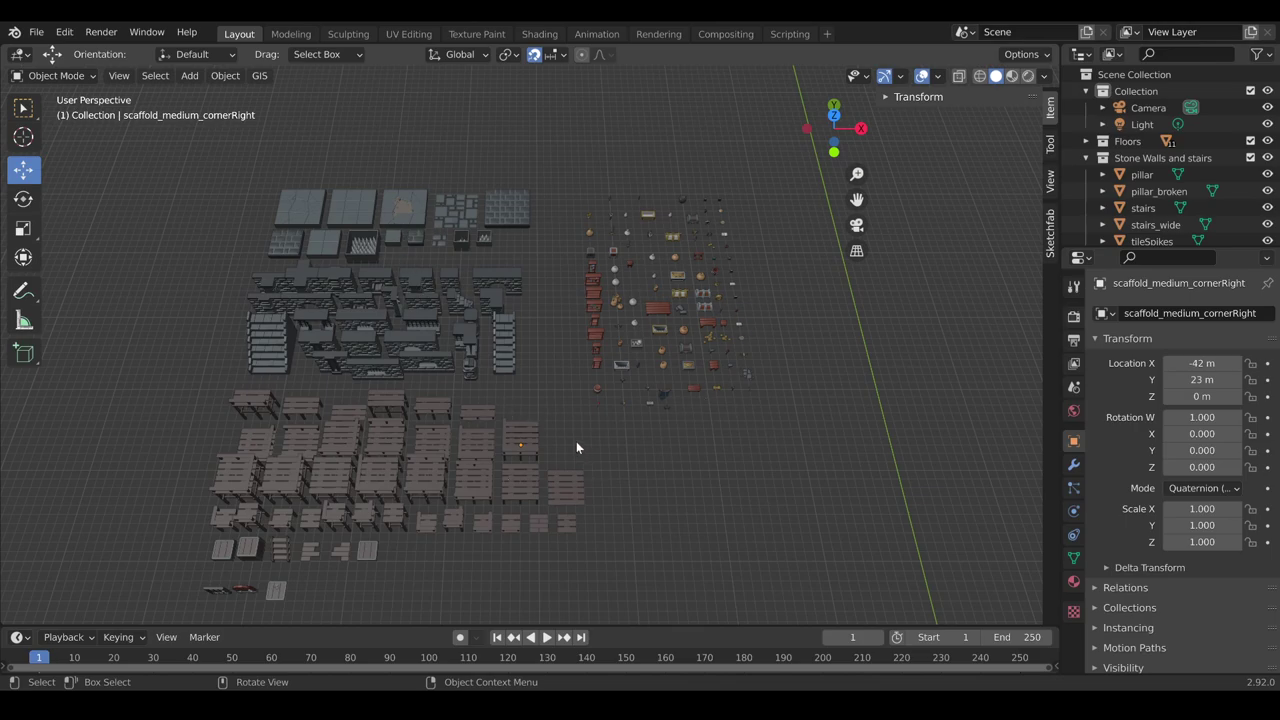
scroll(417, 234, "up", 8)
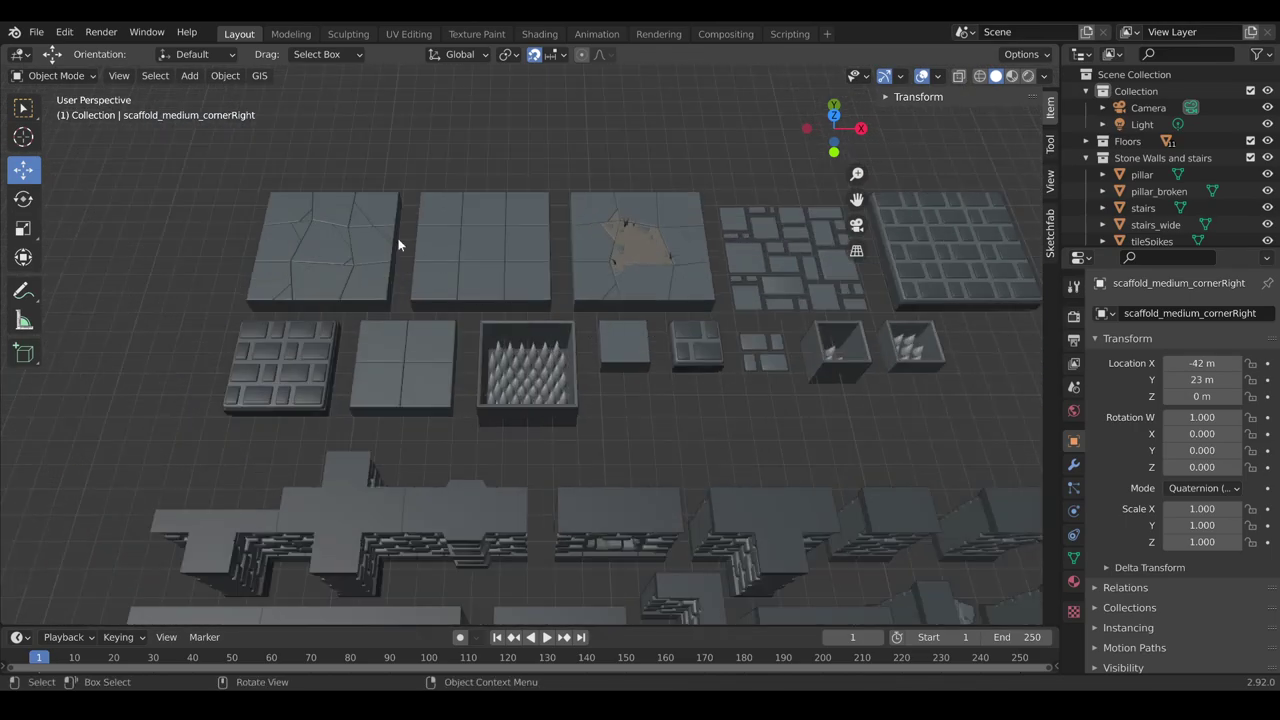
scroll(398, 238, "down", 8)
scroll(572, 407, "up", 5)
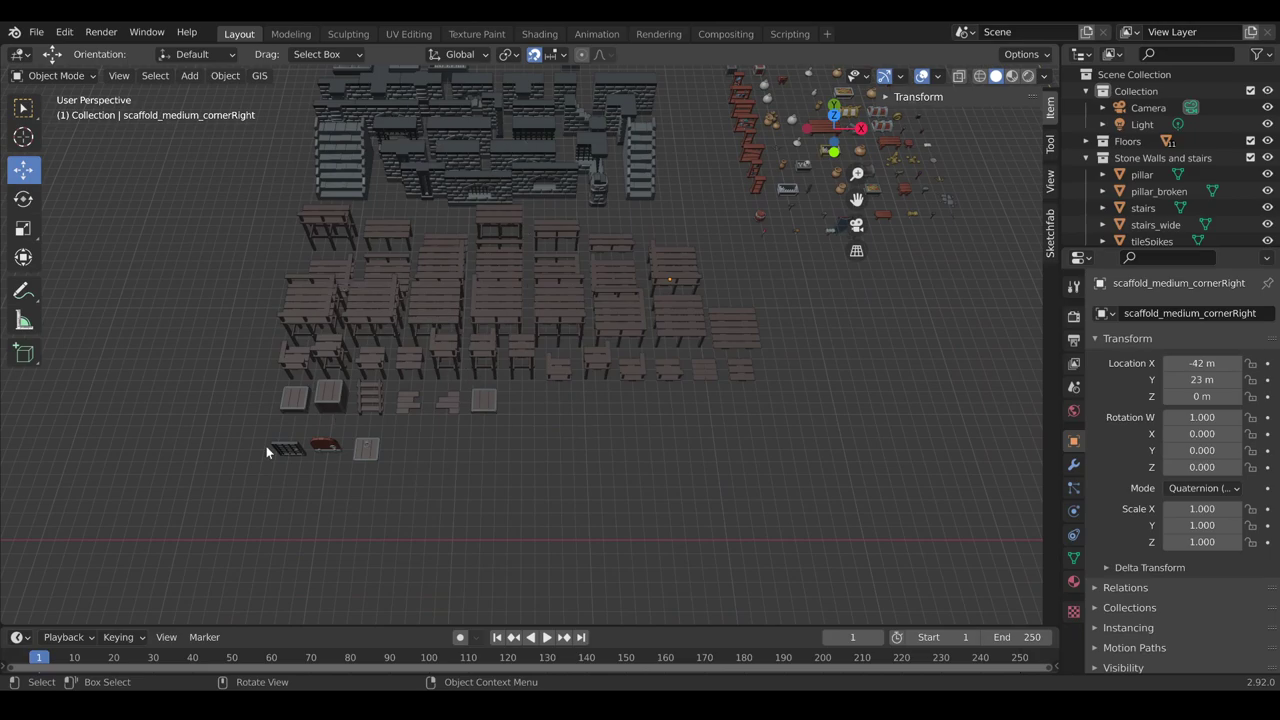
middle_click_drag(814, 349, 543, 477, "shift")
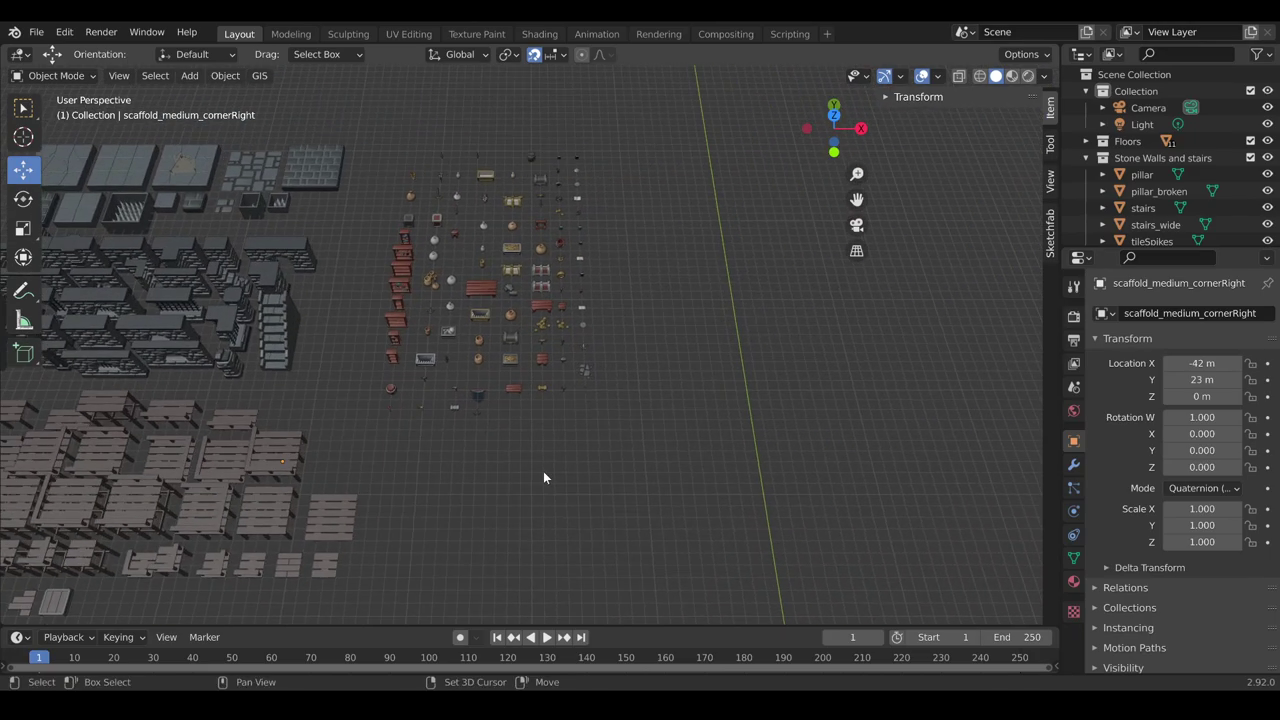
scroll(485, 358, "up", 3)
middle_click_drag(681, 187, 702, 320, "shift")
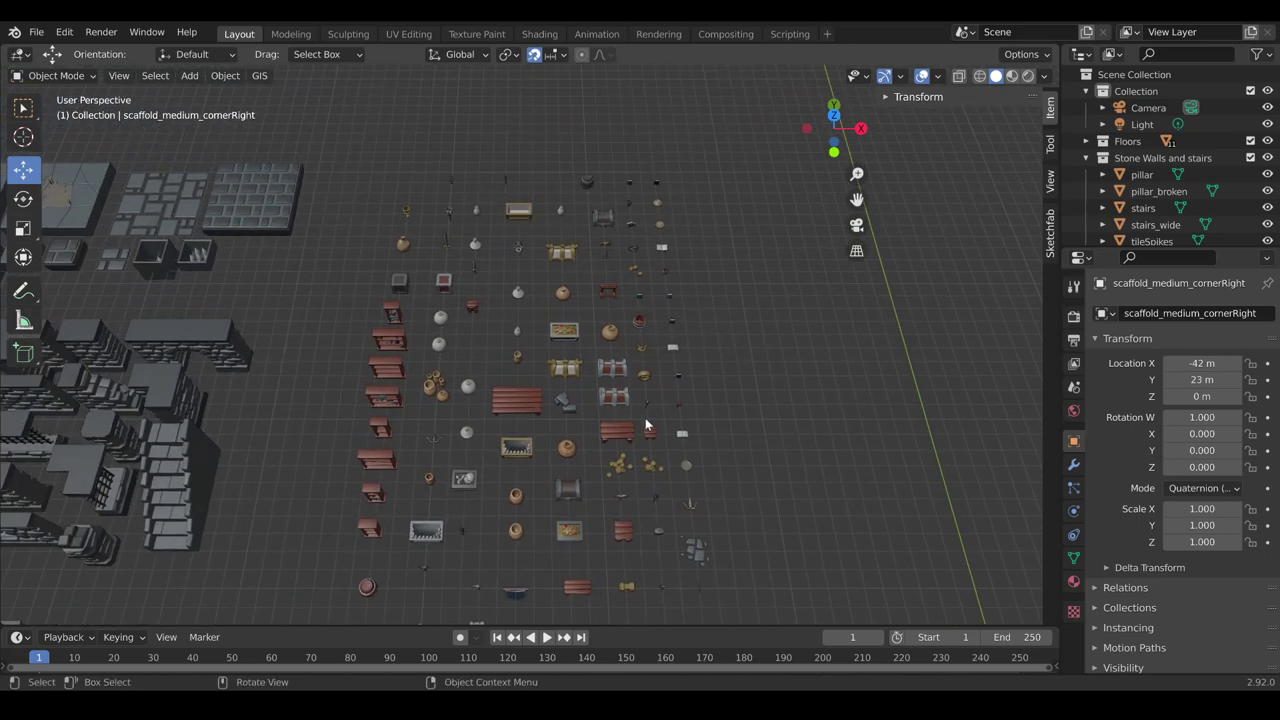
middle_click_drag(289, 410, 715, 355, "shift")
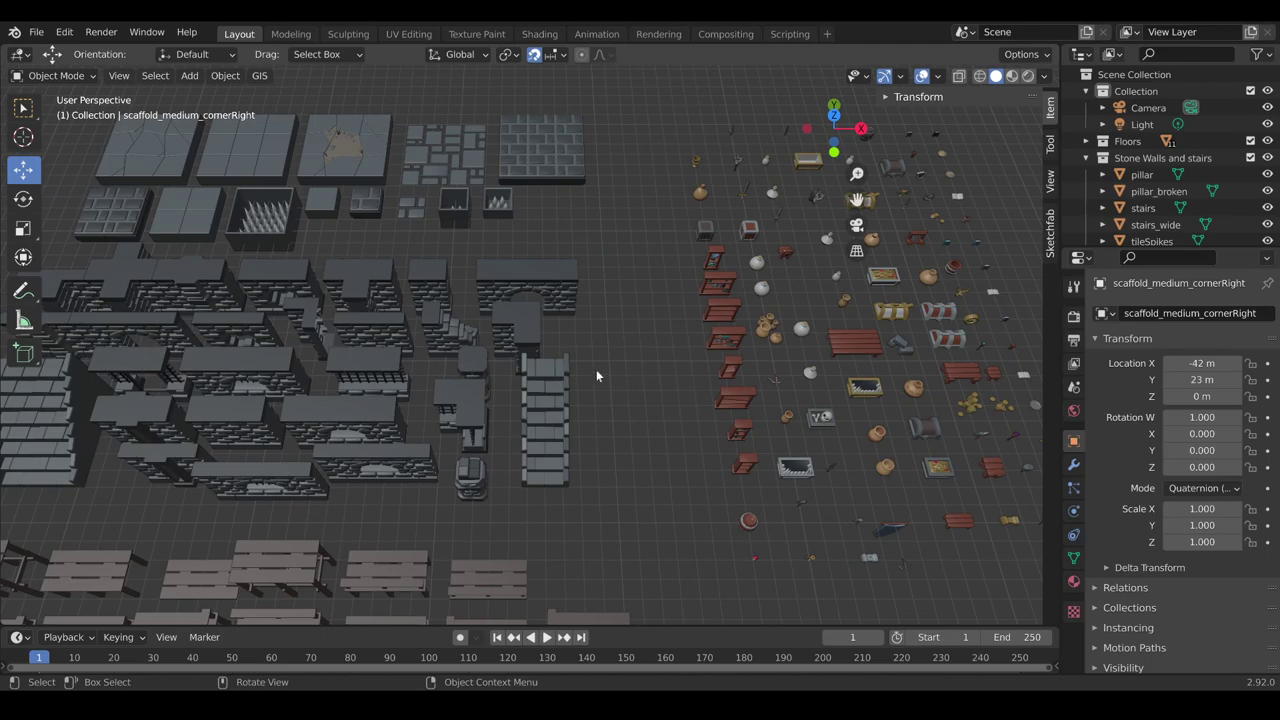
scroll(596, 375, "down", 3)
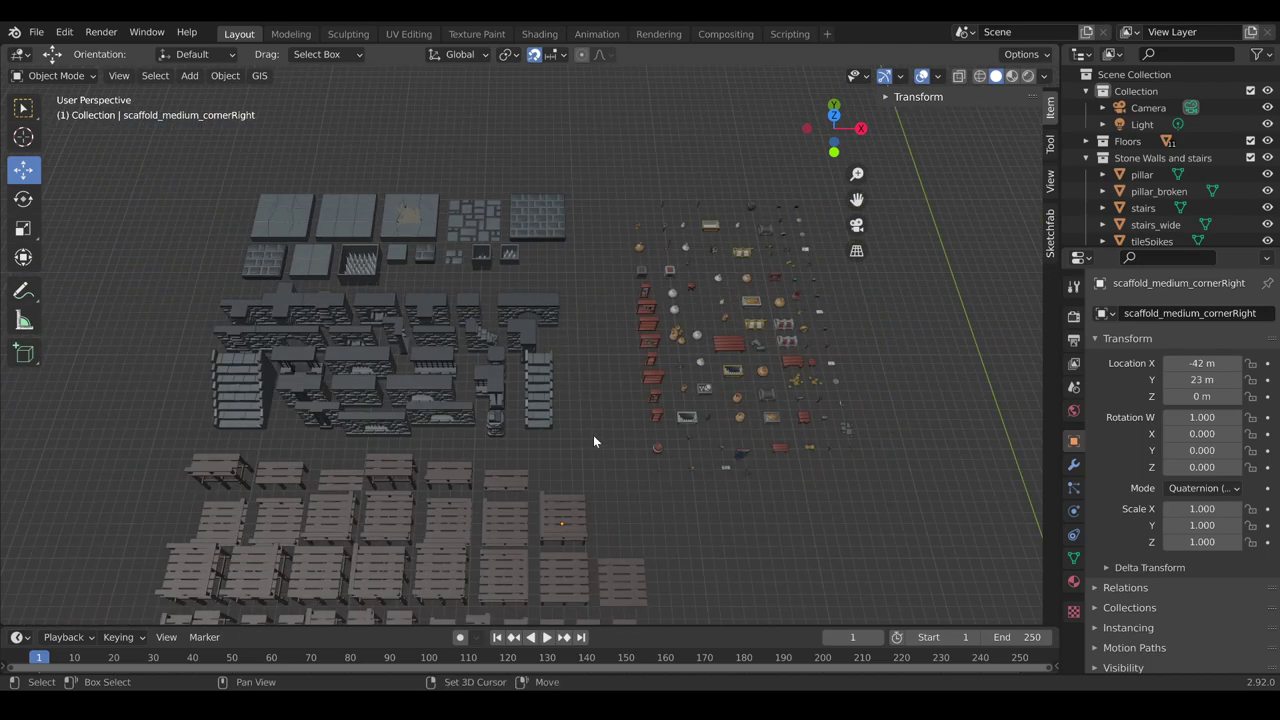
scroll(593, 435, "down", 2)
scroll(566, 359, "down", 2)
scroll(527, 365, "up", 4)
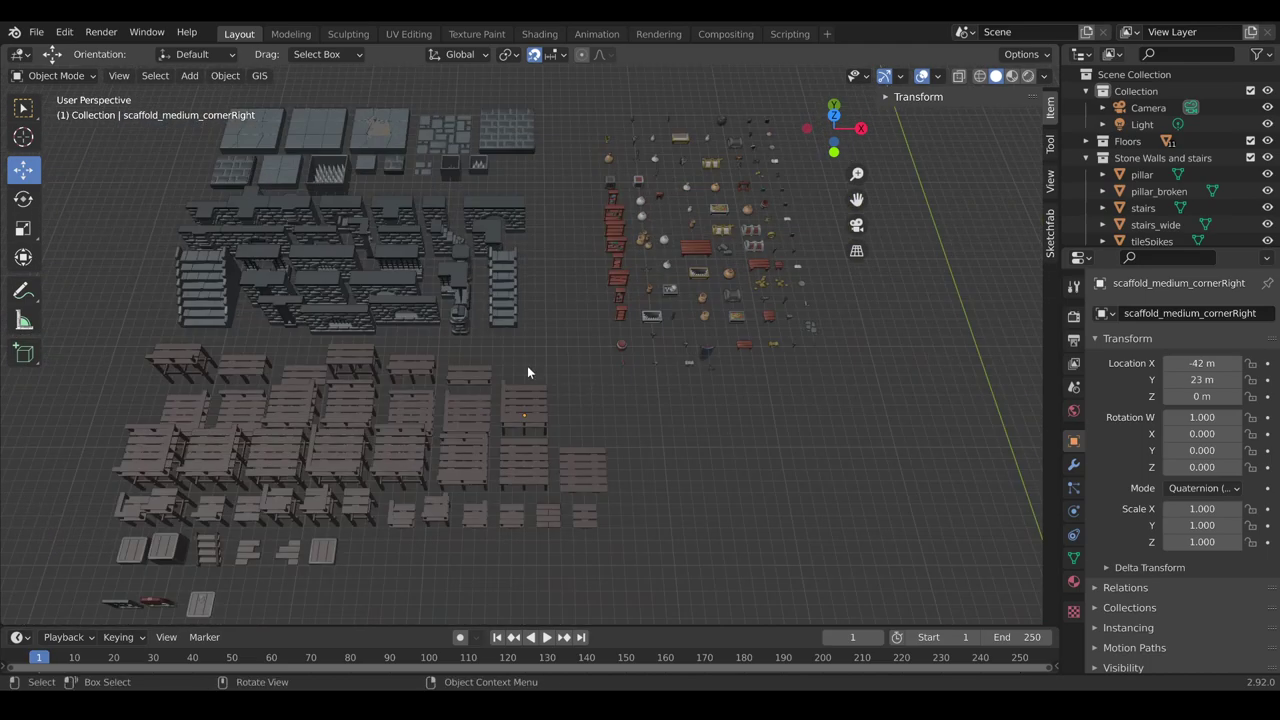
scroll(536, 362, "down", 4)
scroll(538, 361, "up", 3)
scroll(538, 361, "down", 3)
middle_click_drag(538, 361, 432, 347)
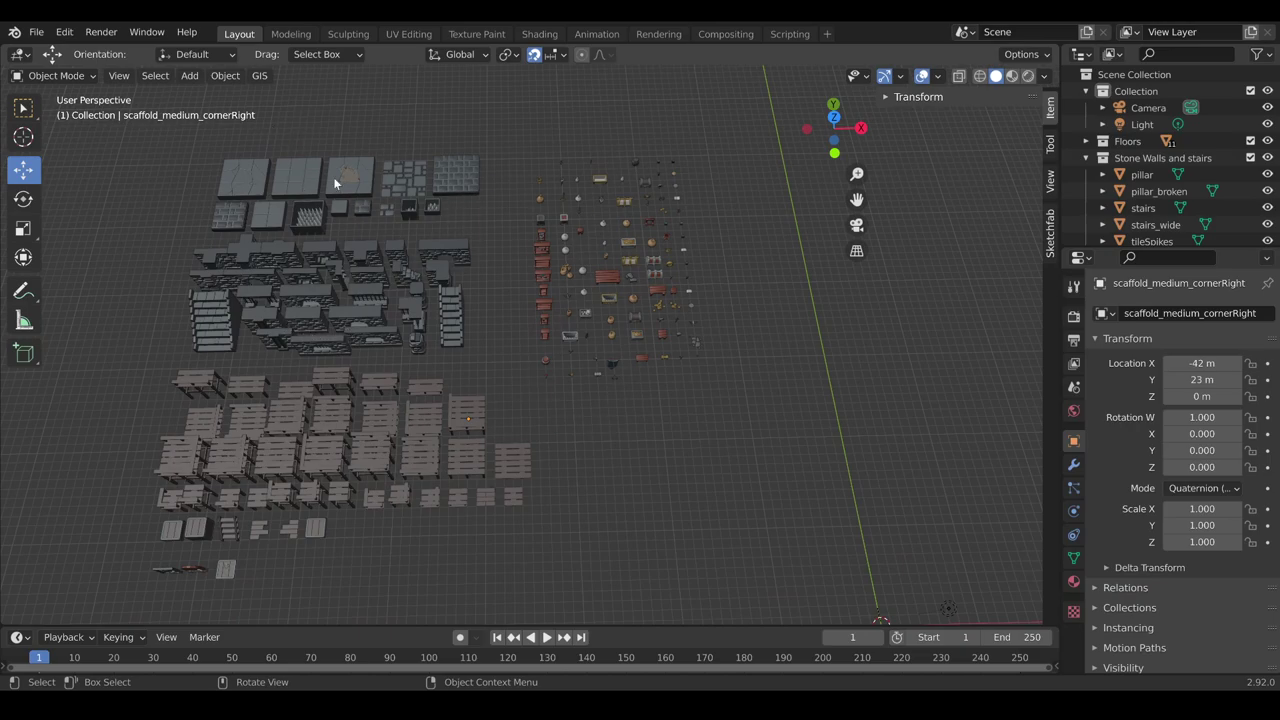
Enable Rotate under the snapping Affect options so snapping also applies to rotation
left_click(900, 78)
left_click(562, 55)
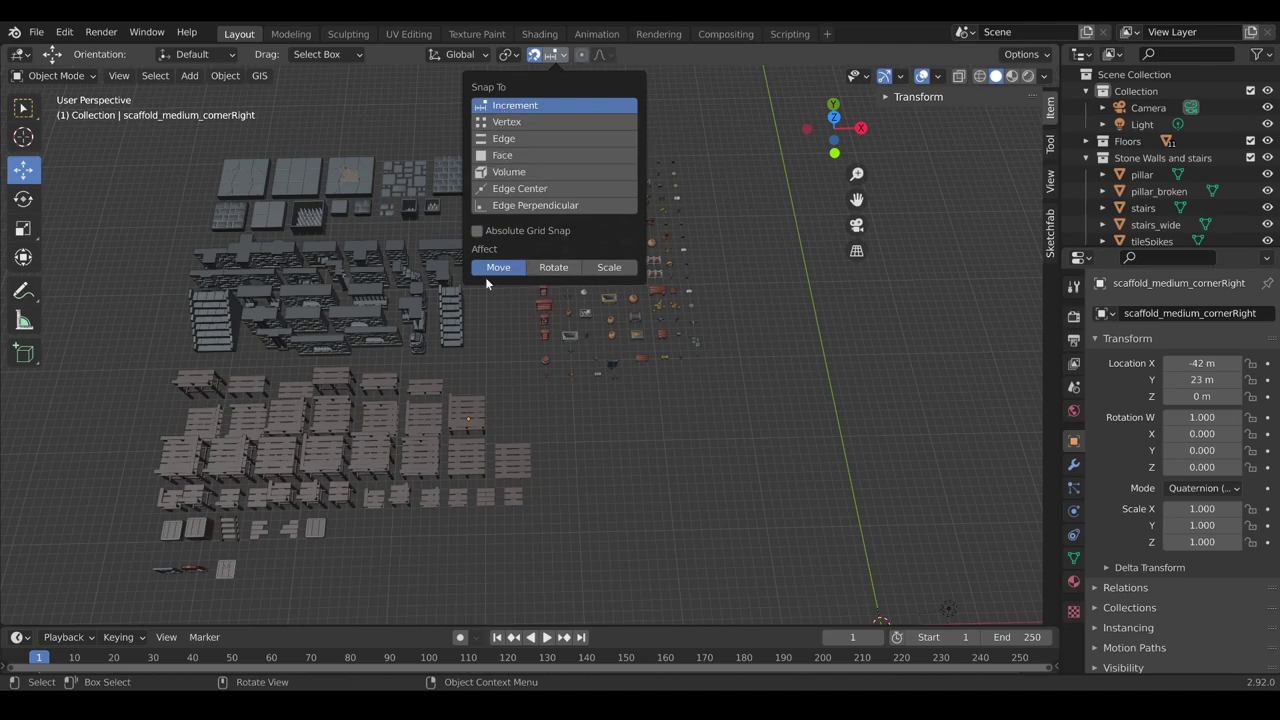
left_click(555, 268)
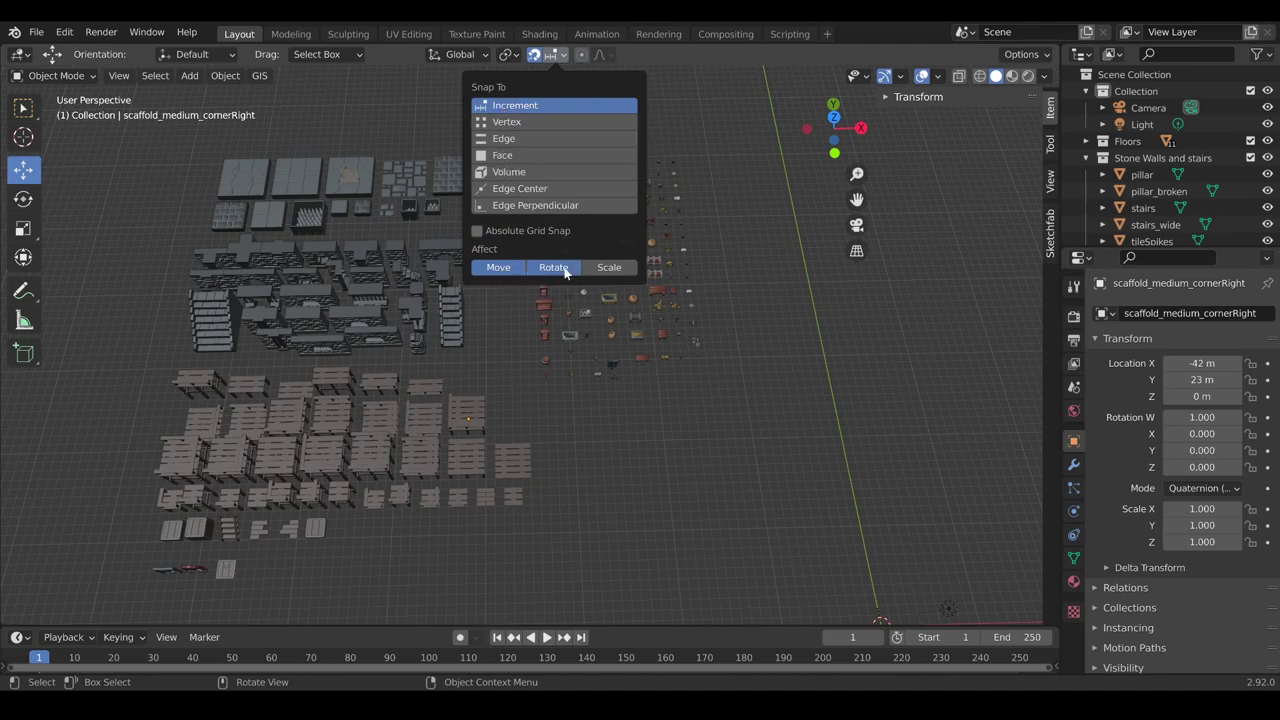
left_click(563, 56)
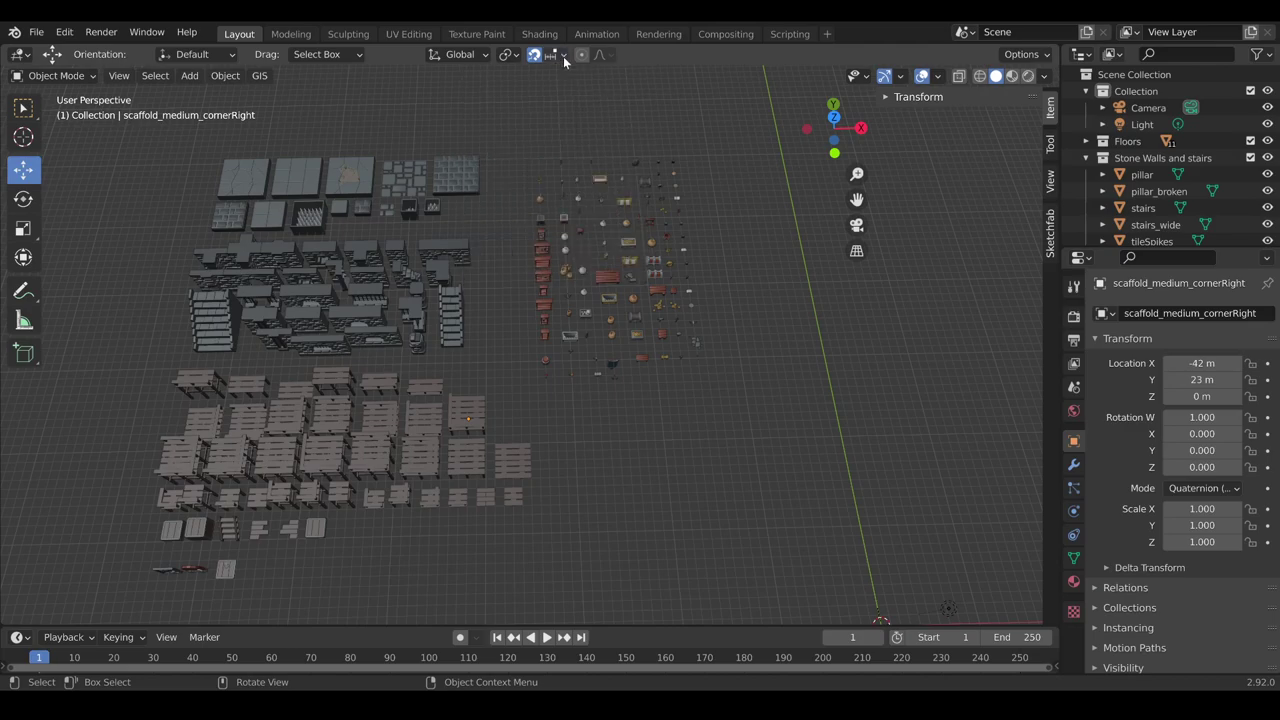
scroll(498, 309, "up", 2, "ctrl")
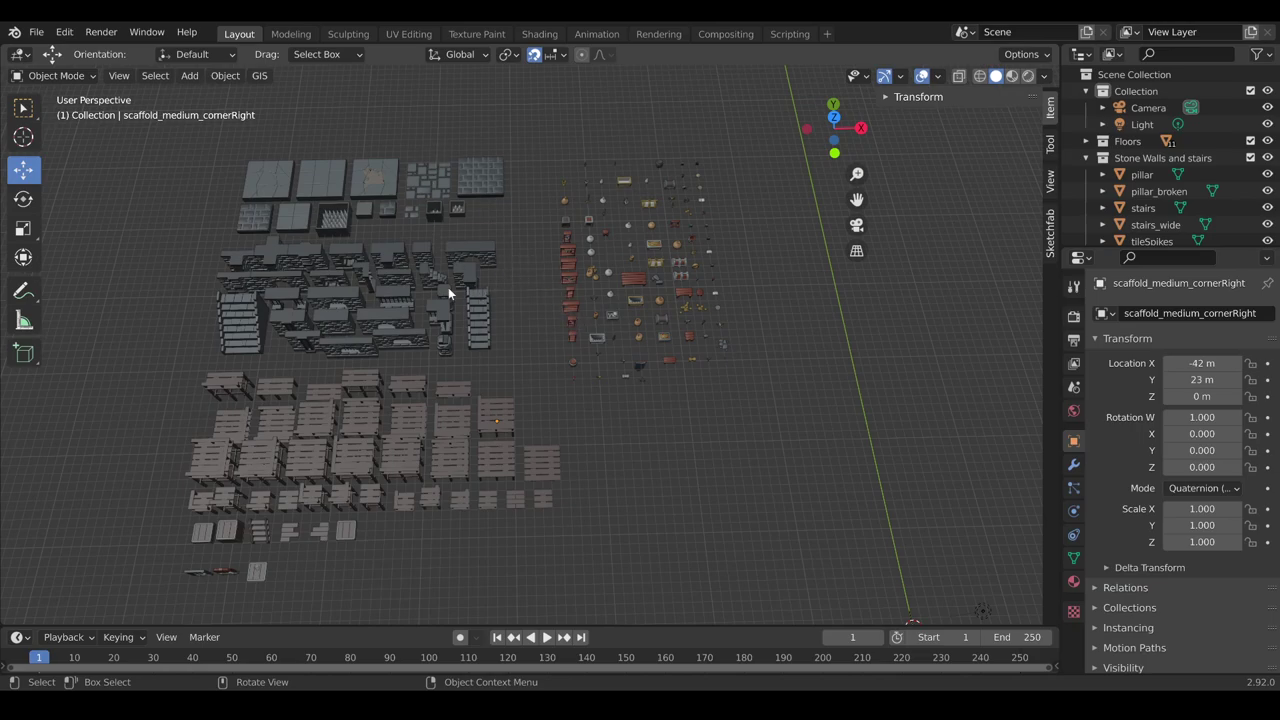
middle_click_drag(495, 350, 489, 197)
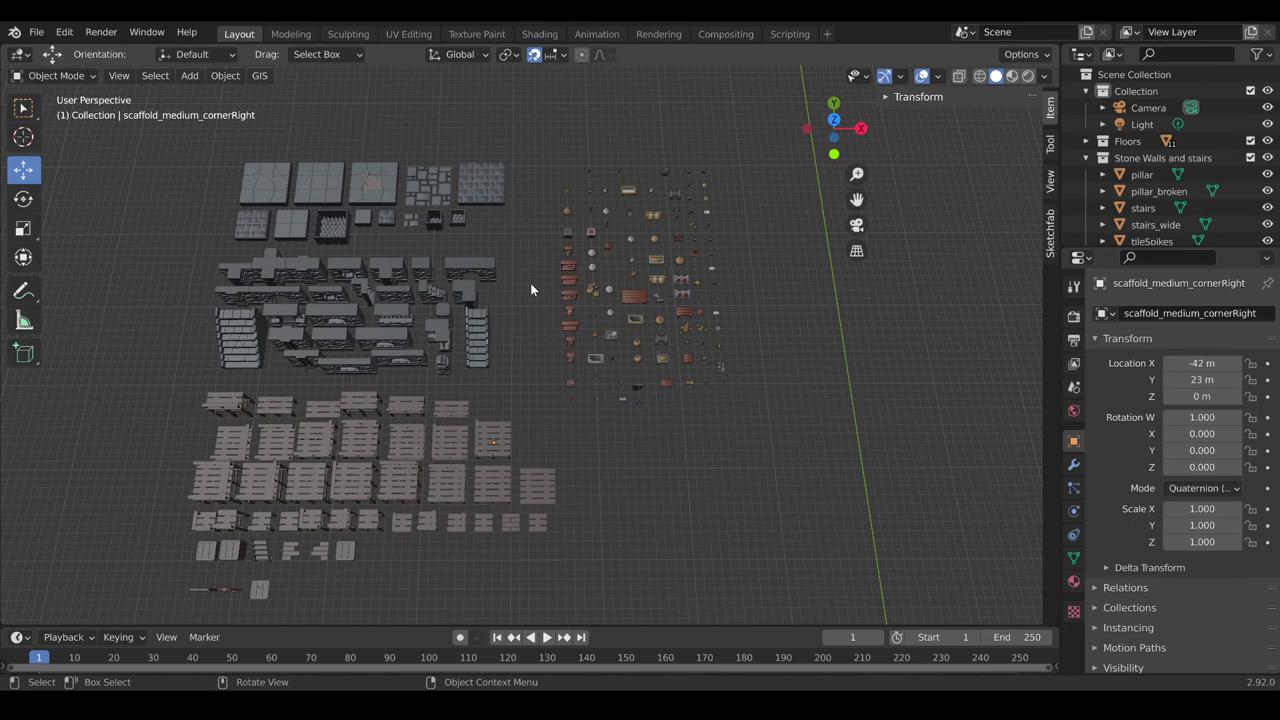
Collapse Stone Walls and stairs, Wooden Platforms, Doors and Hatches and Decor, then select tileBrickA_large
scroll(510, 240, "down", 4)
scroll(473, 427, "up", 3)
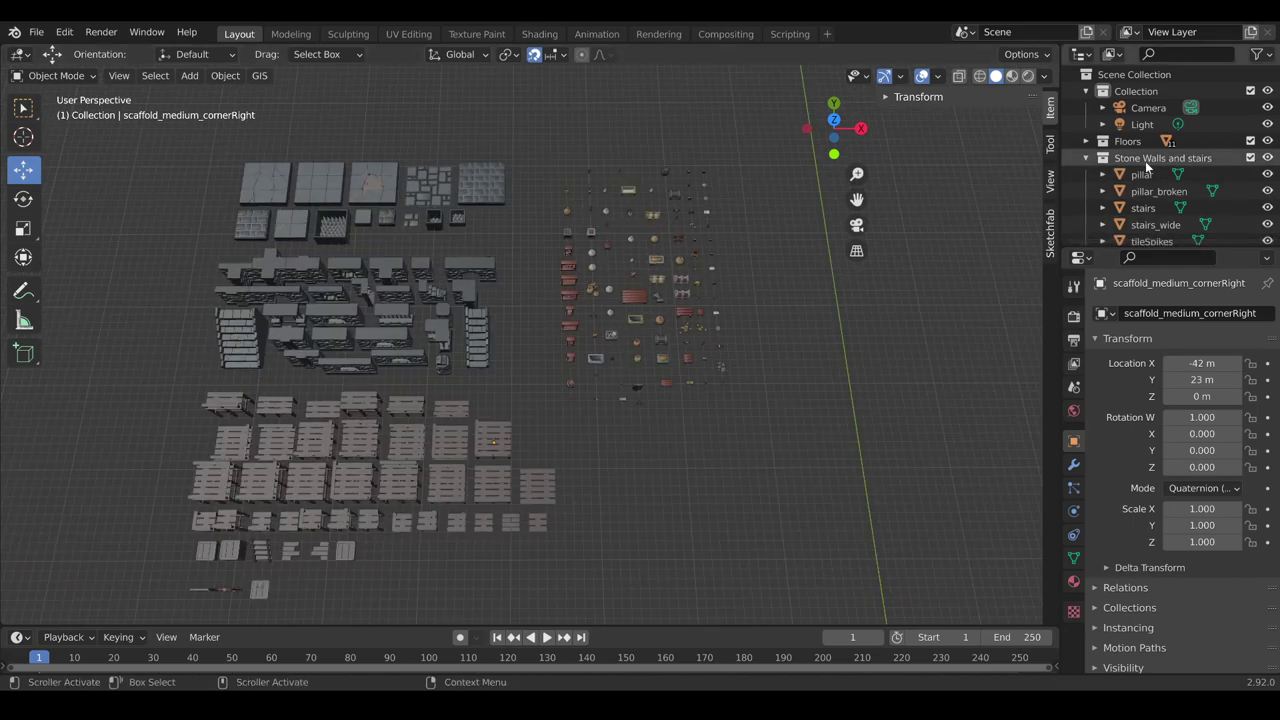
left_click(1088, 158)
left_click(1086, 174)
left_click(1086, 191)
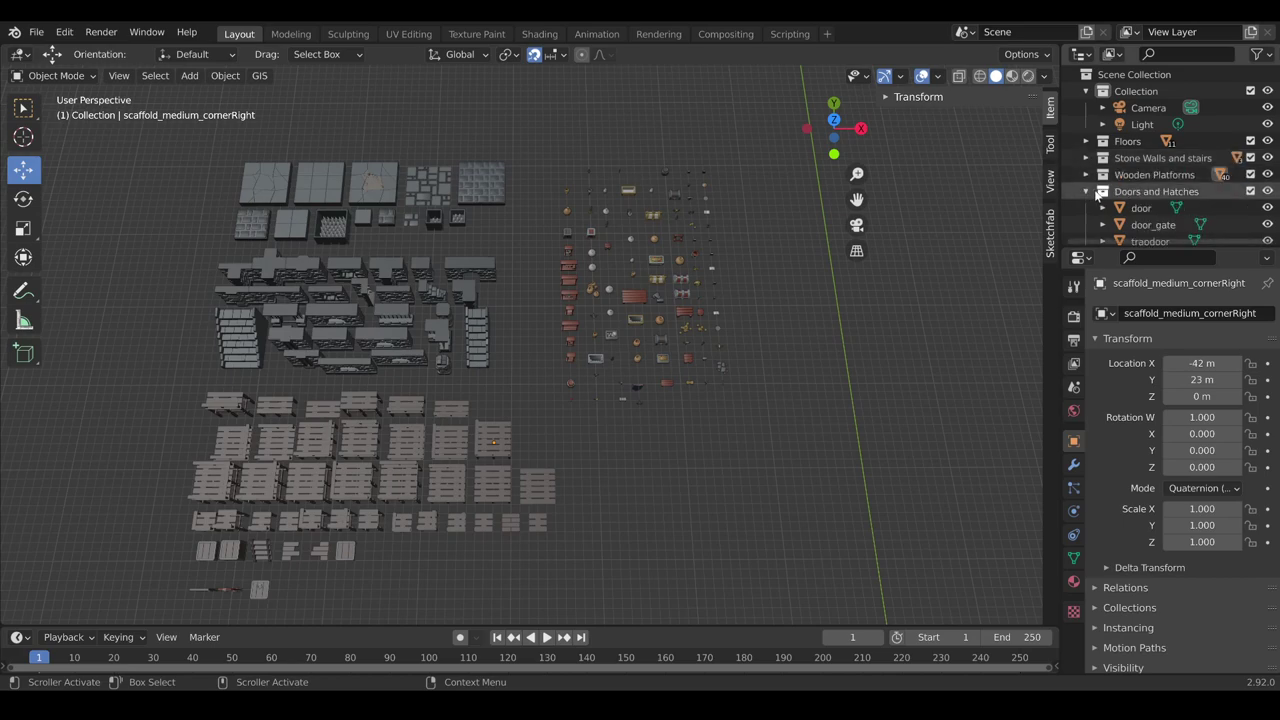
left_click(1086, 208)
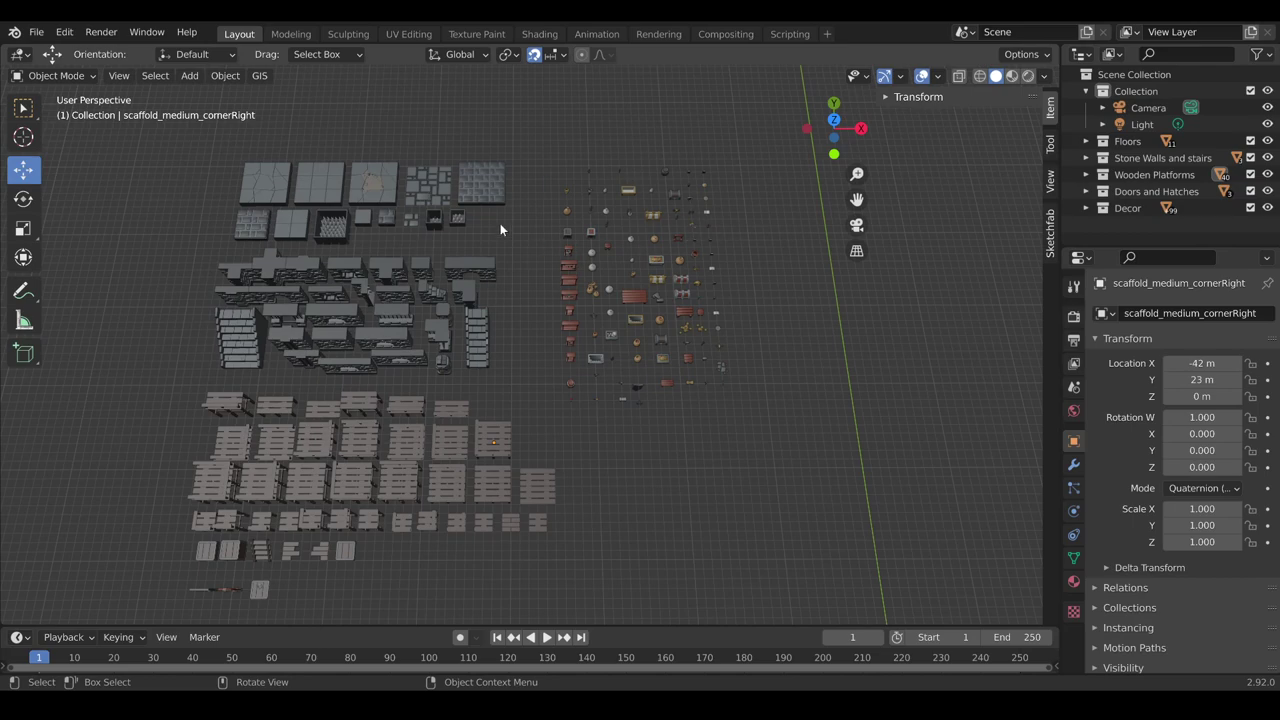
middle_click_drag(522, 257, 554, 283, "shift")
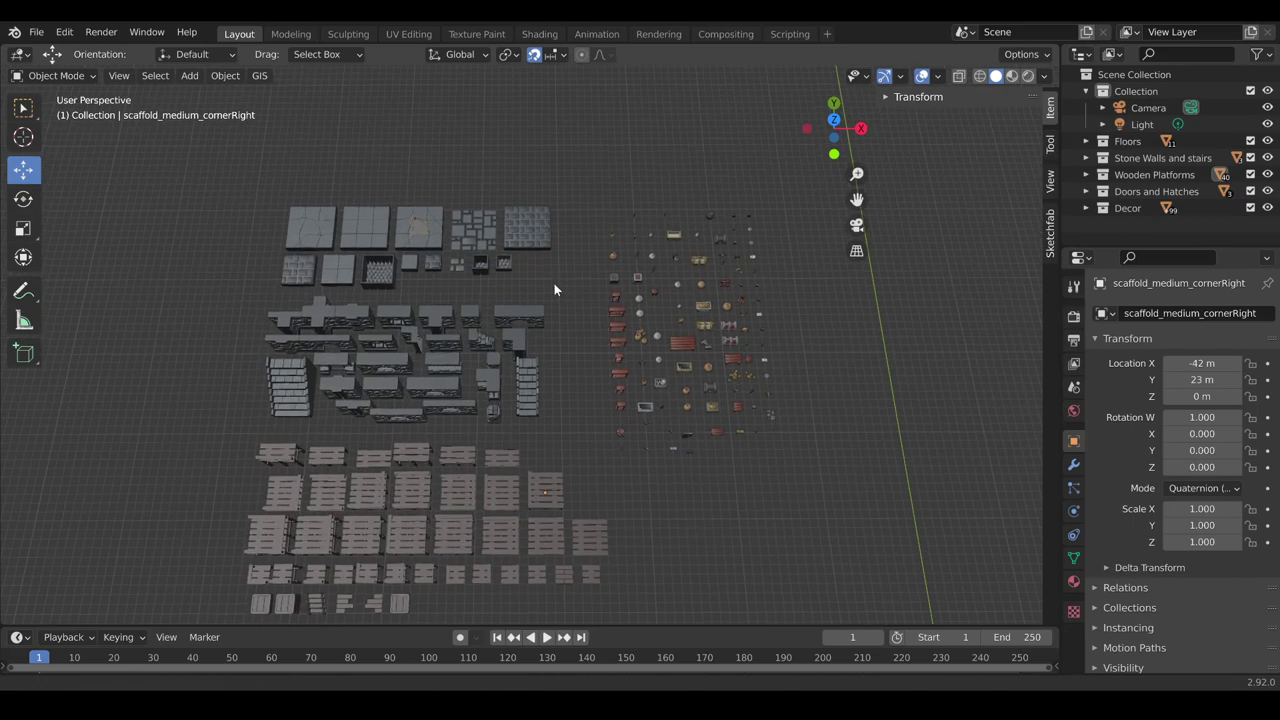
left_click(521, 228)
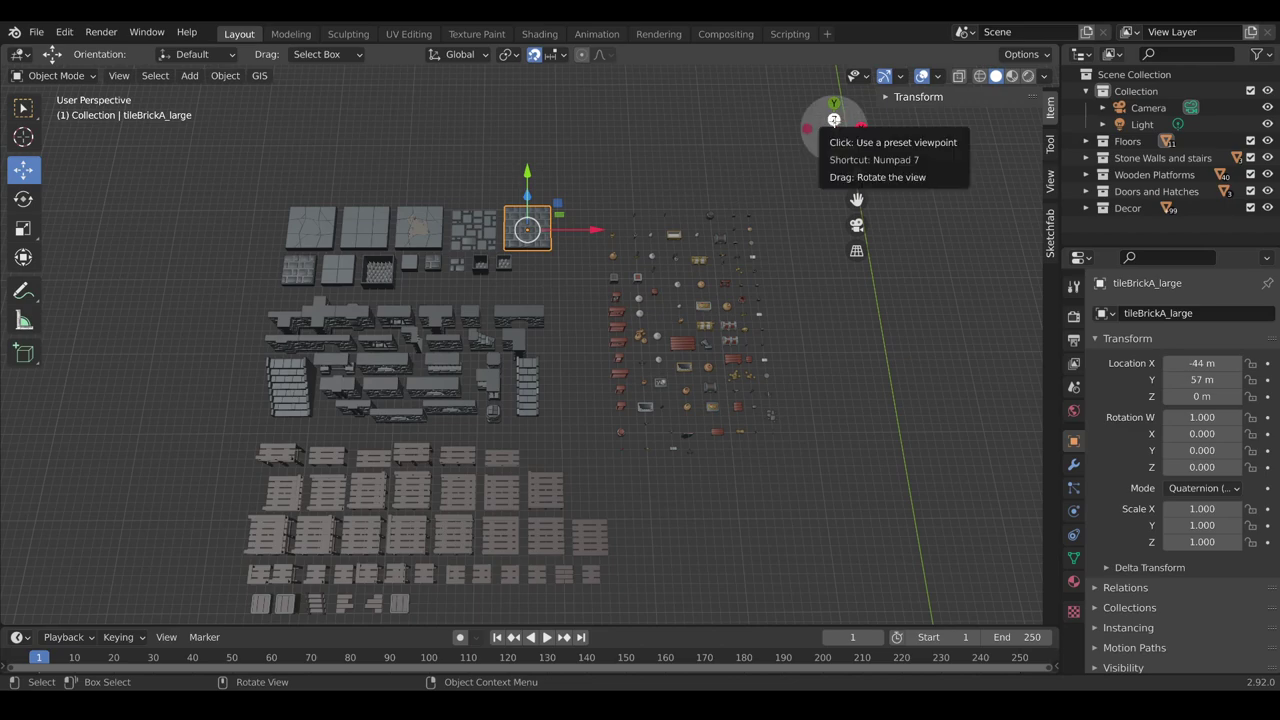
Switch to top orthographic view and select the tileBrickA_large floor tile
left_click(833, 119)
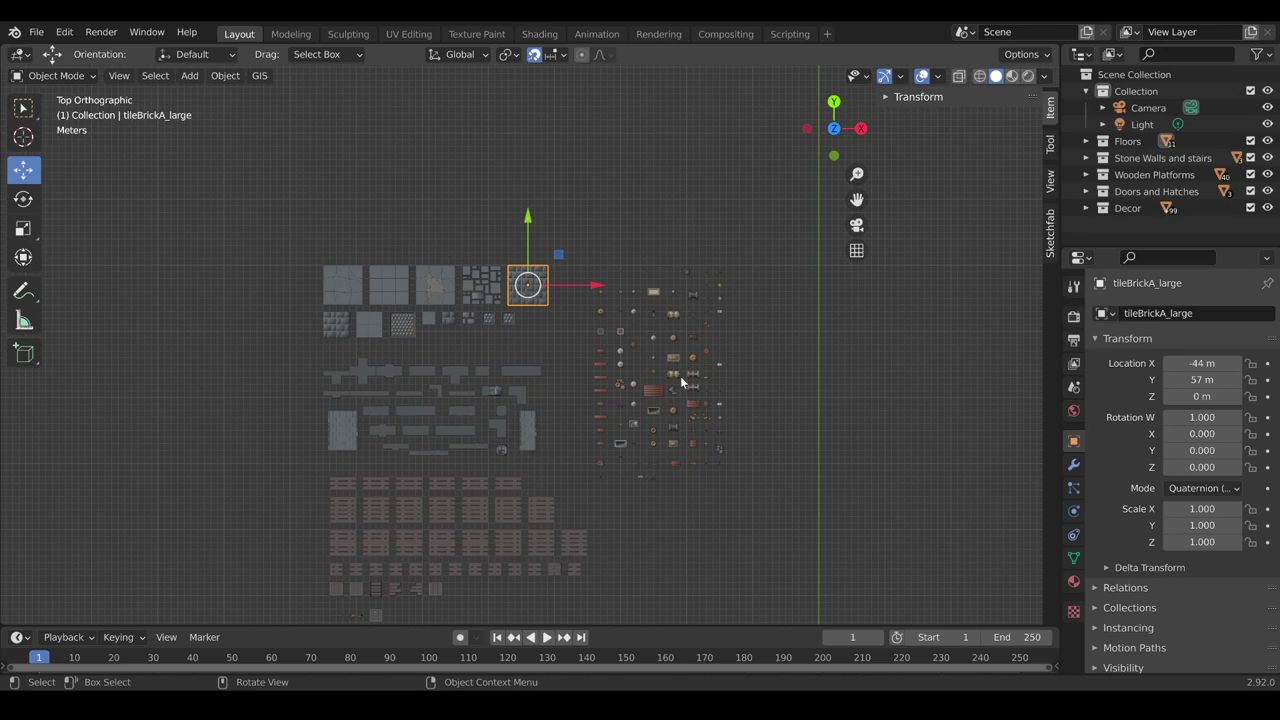
middle_click_drag(680, 376, 328, 274, "shift")
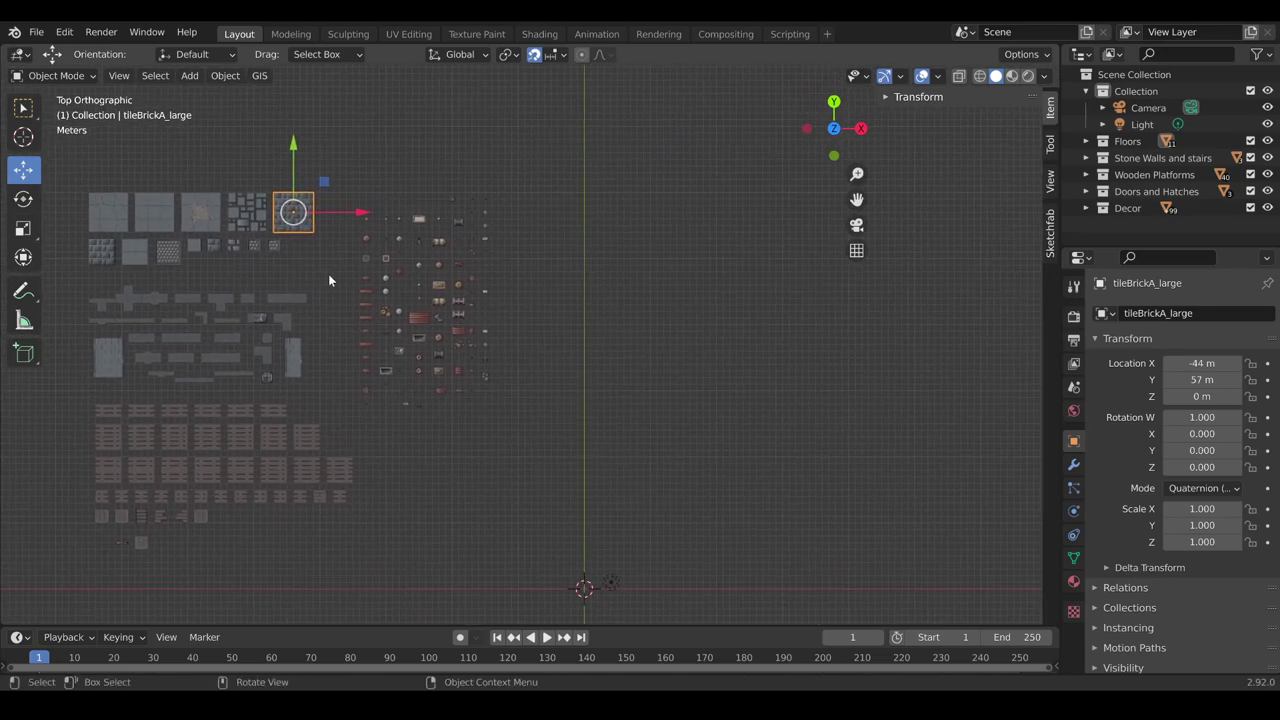
left_click(236, 218)
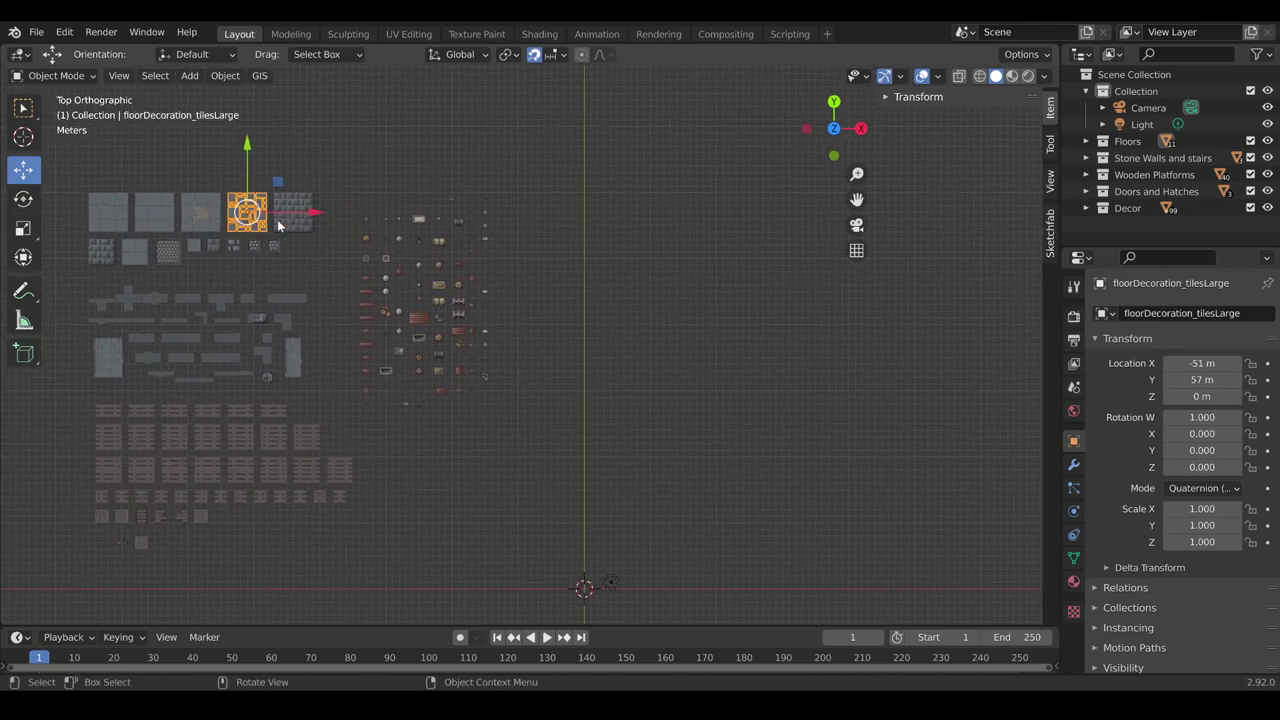
left_click(283, 226)
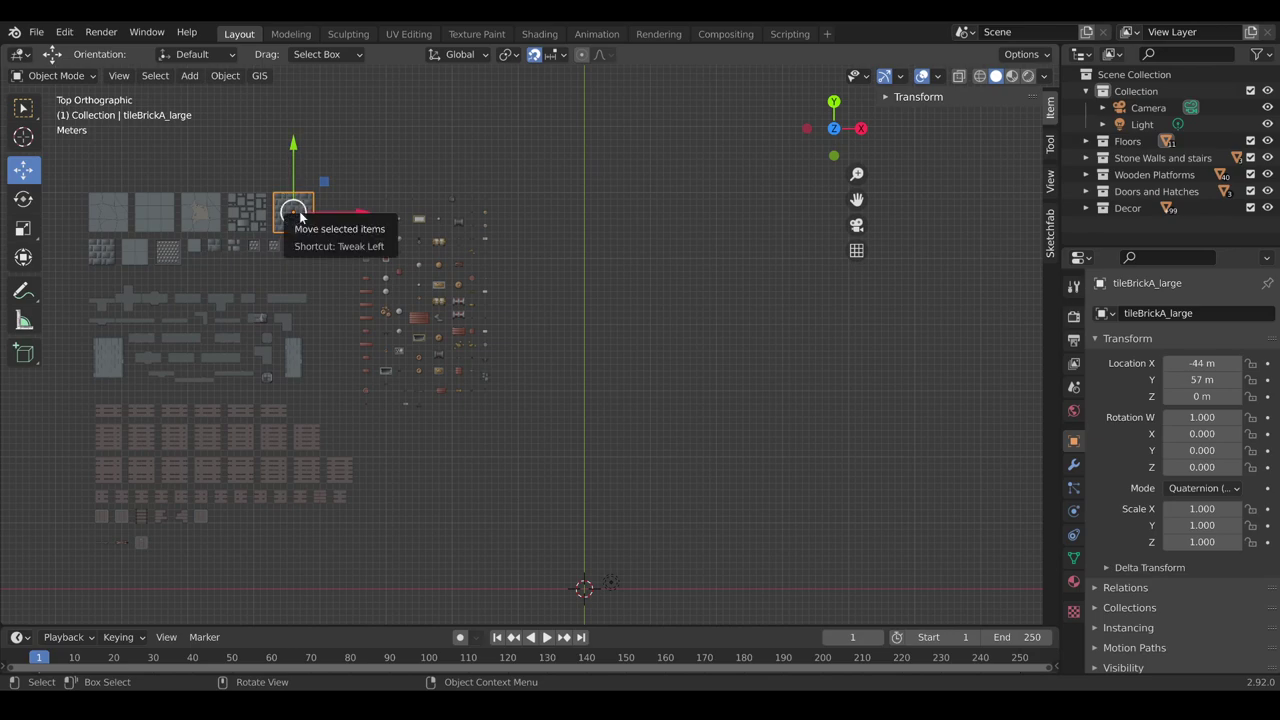
Duplicate the tile and drop the copy beside the world origin at 3 m, 3 m
key("shift+d")
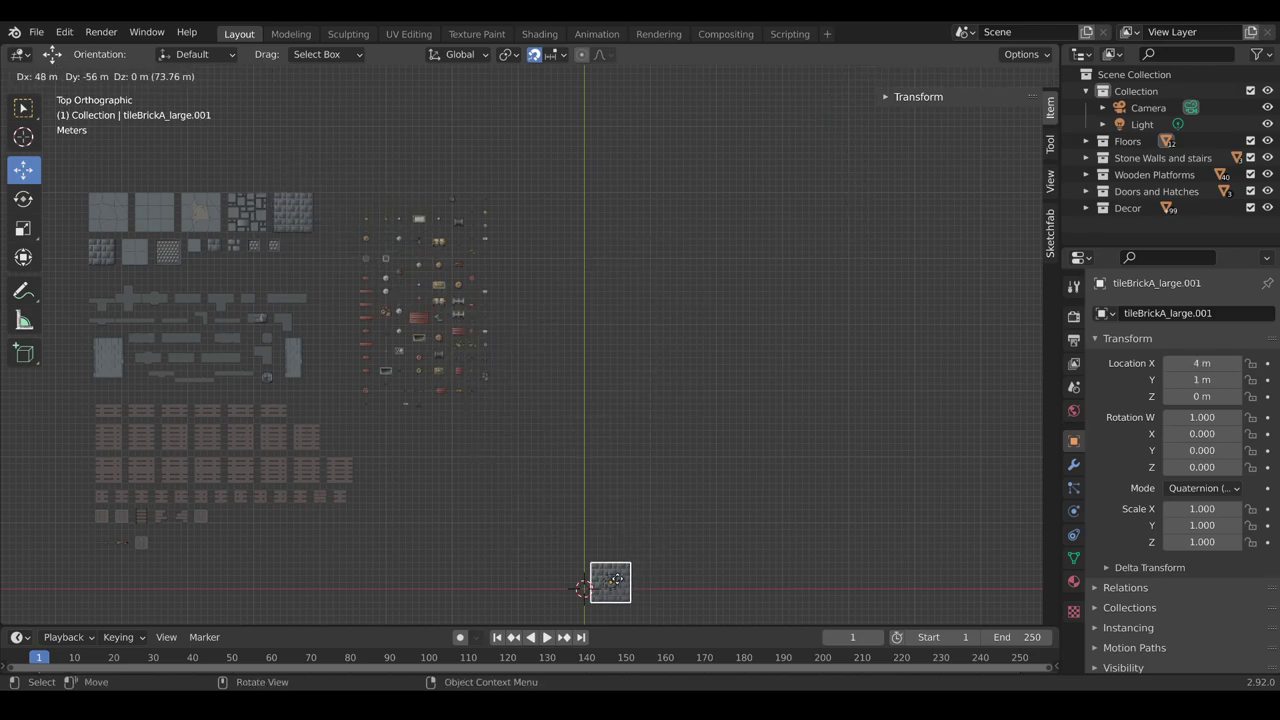
left_click(612, 568)
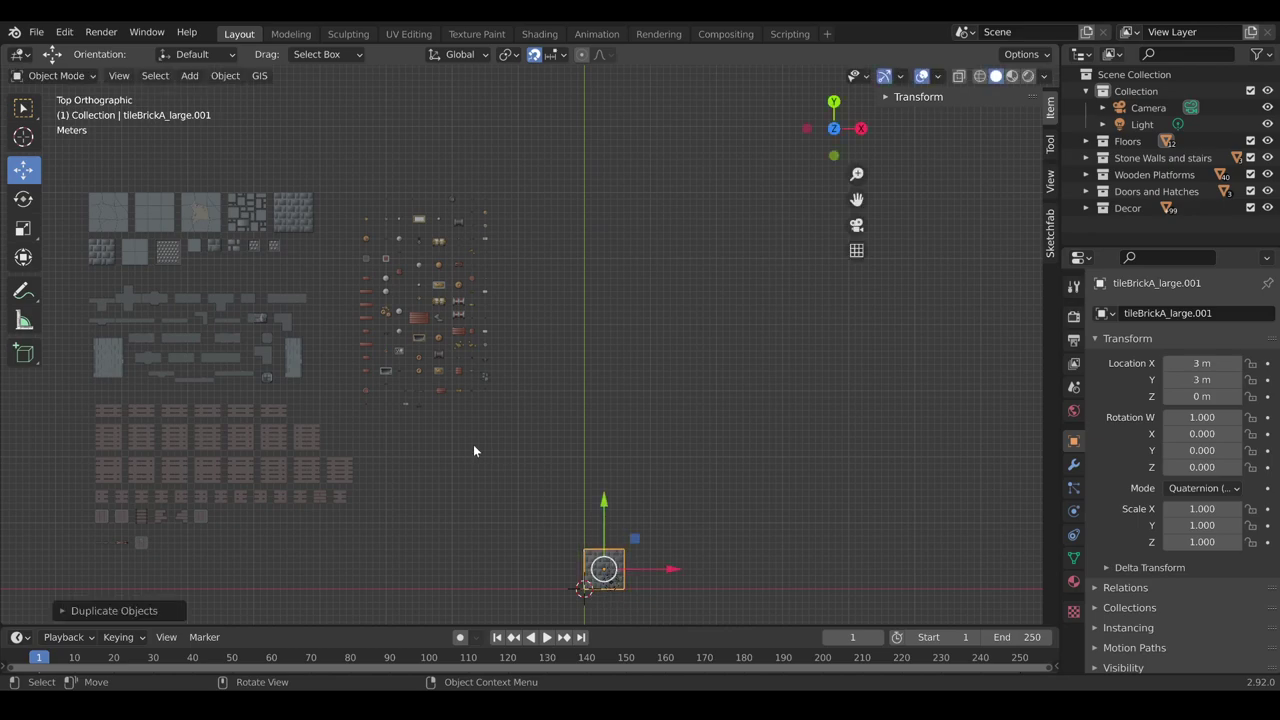
scroll(692, 474, "up", 3)
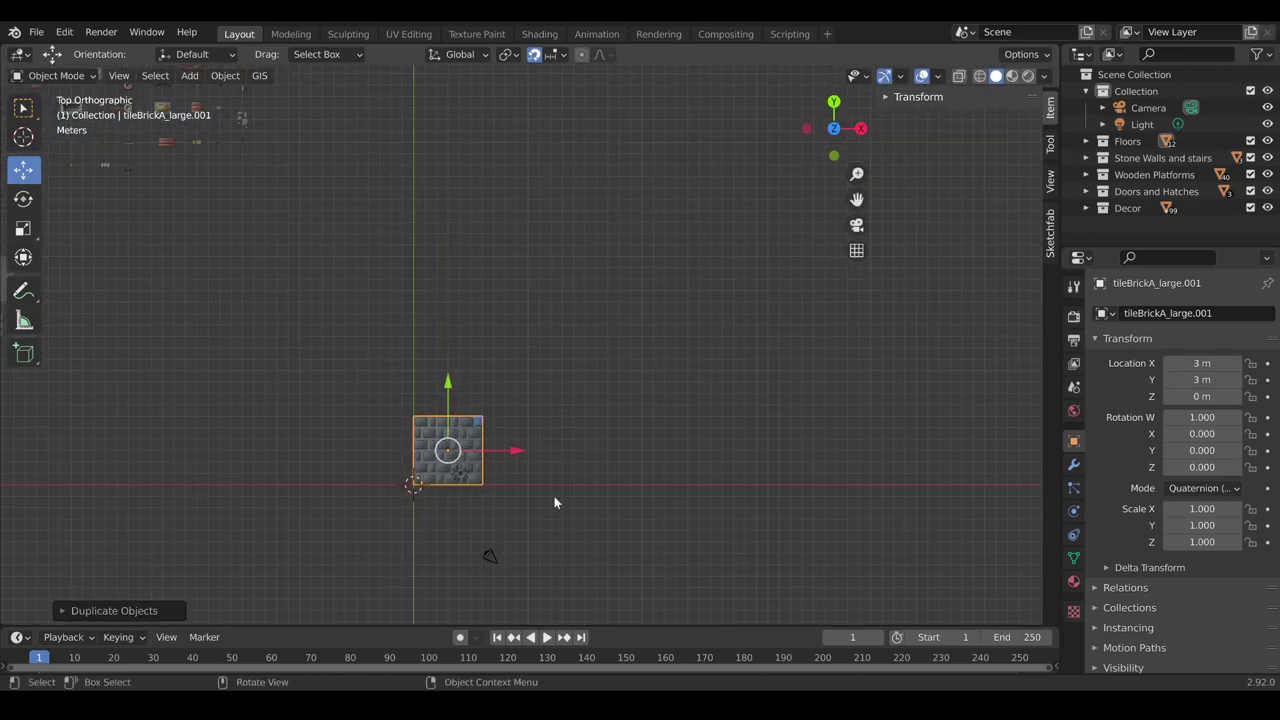
middle_click_drag(554, 496, 556, 401)
middle_click_drag(540, 302, 571, 400)
scroll(570, 400, "down", 3)
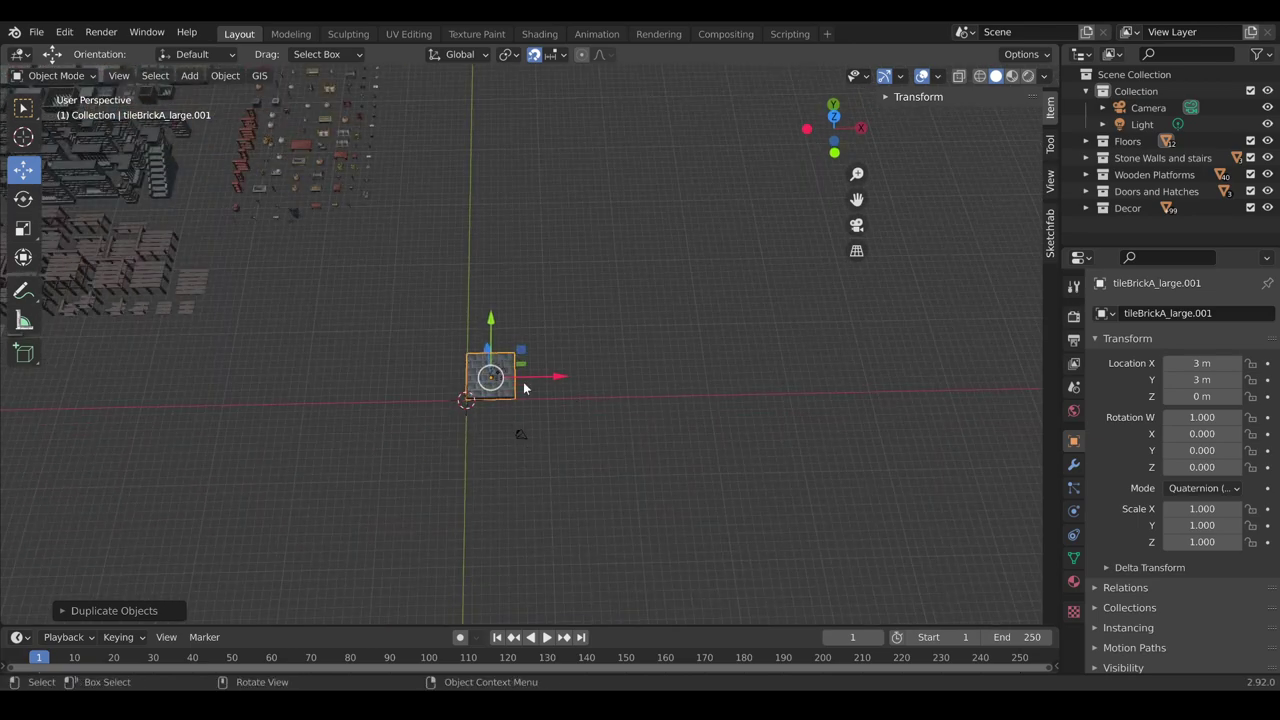
scroll(583, 340, "up", 2)
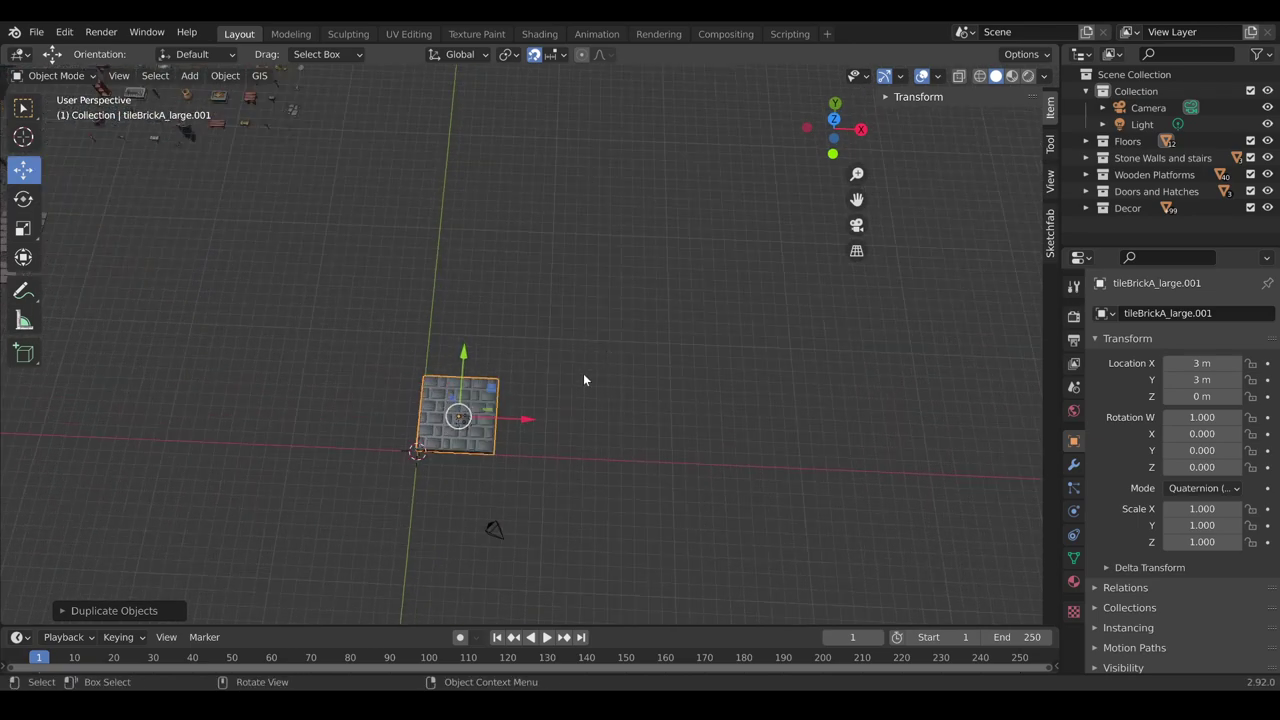
key("KP_7")
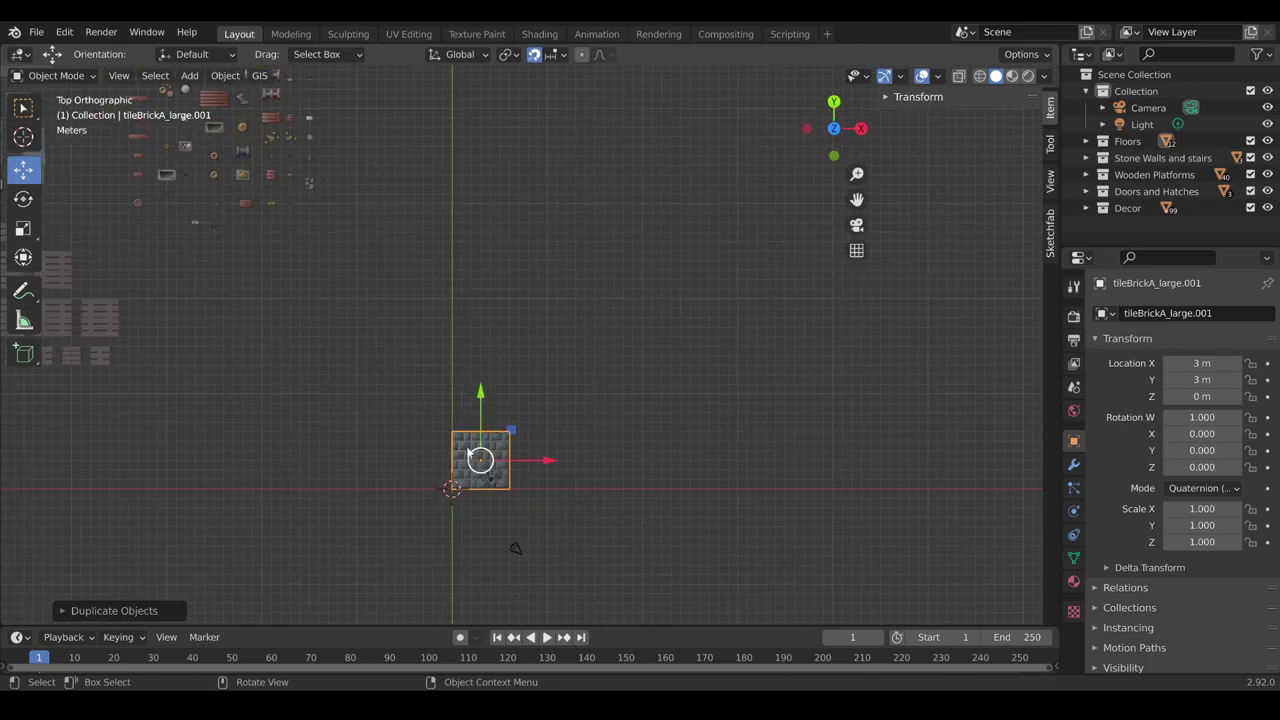
key("shift+d")
left_click(537, 460)
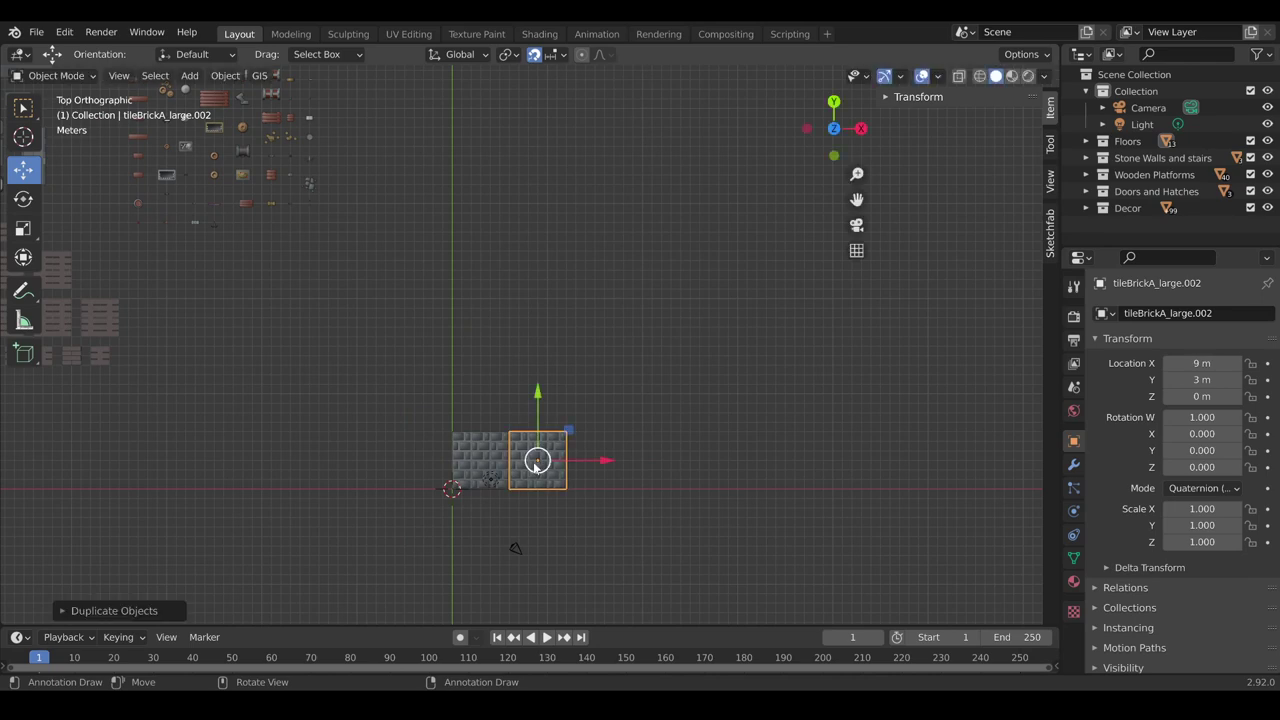
key("shift+d")
left_click(599, 459)
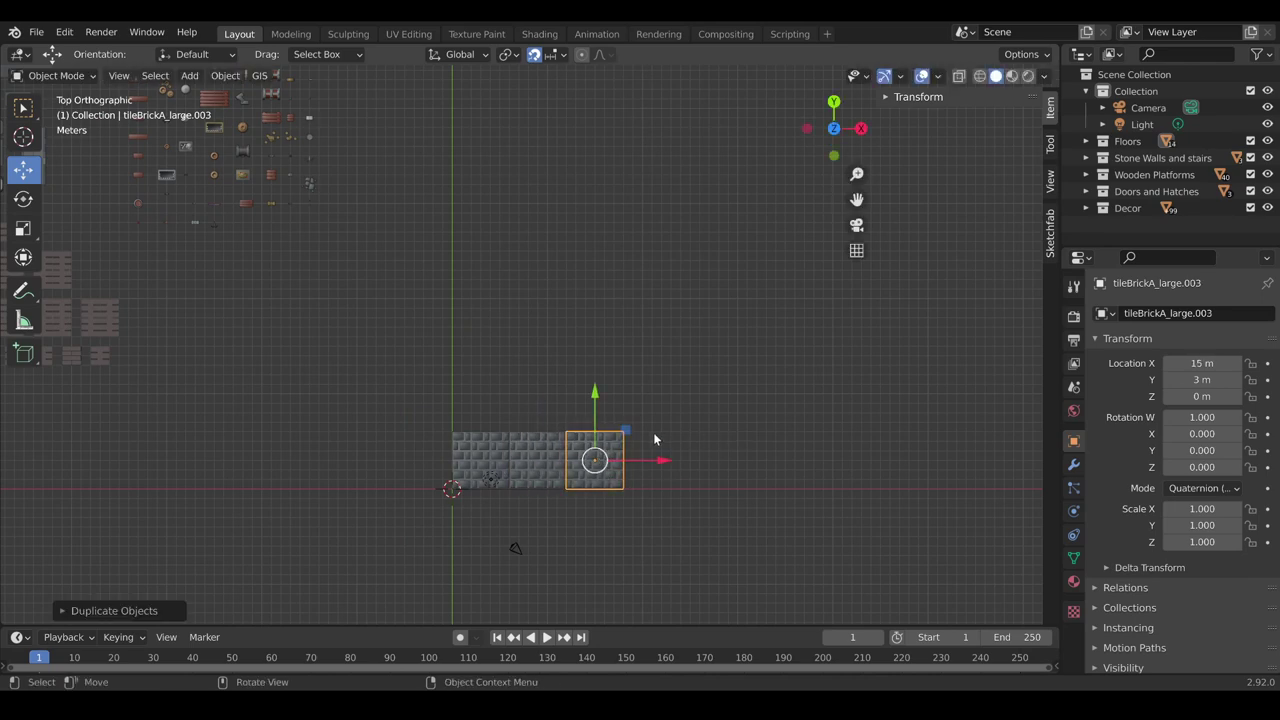
middle_click_drag(540, 480, 516, 358)
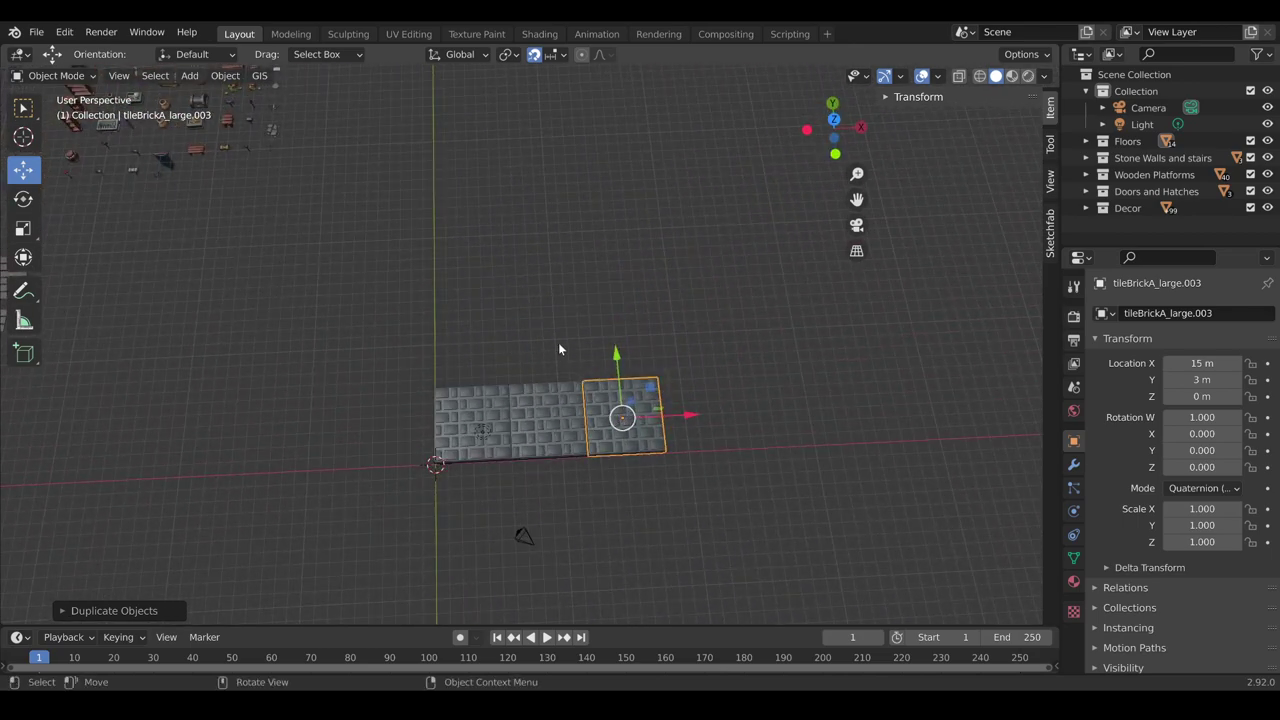
key("ctrl+z")
key("ctrl+z")
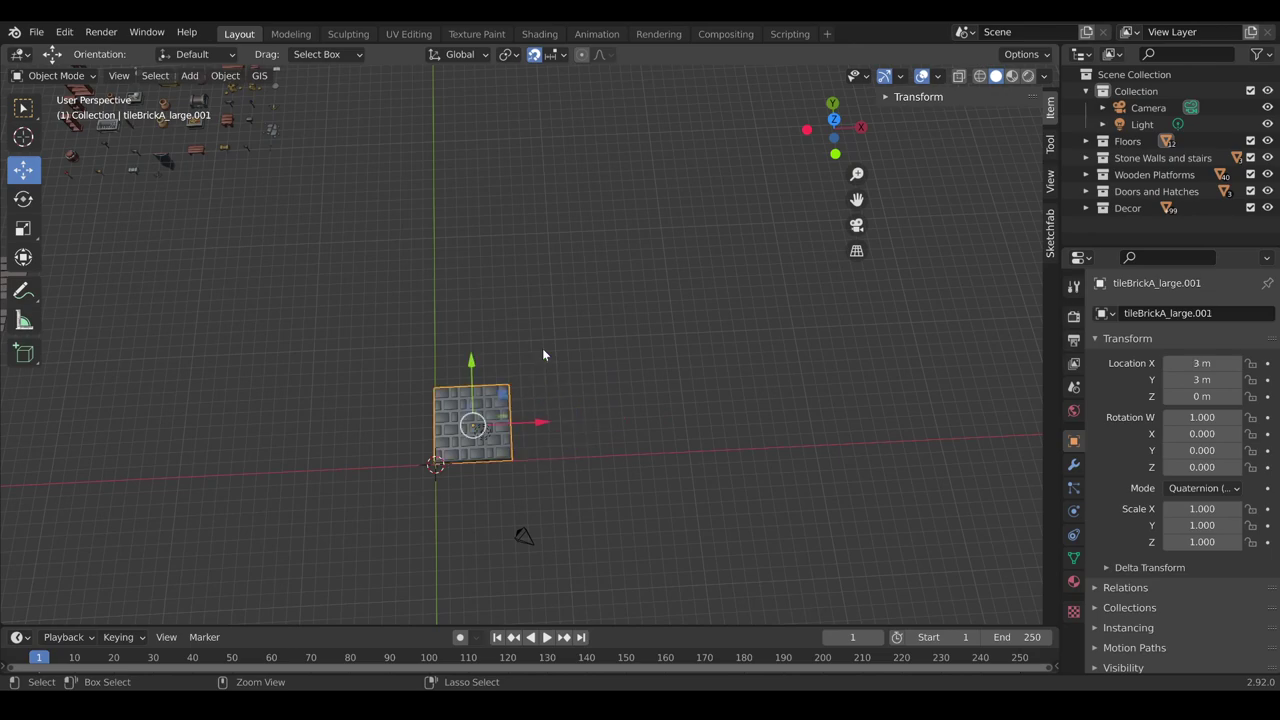
key("KP_7")
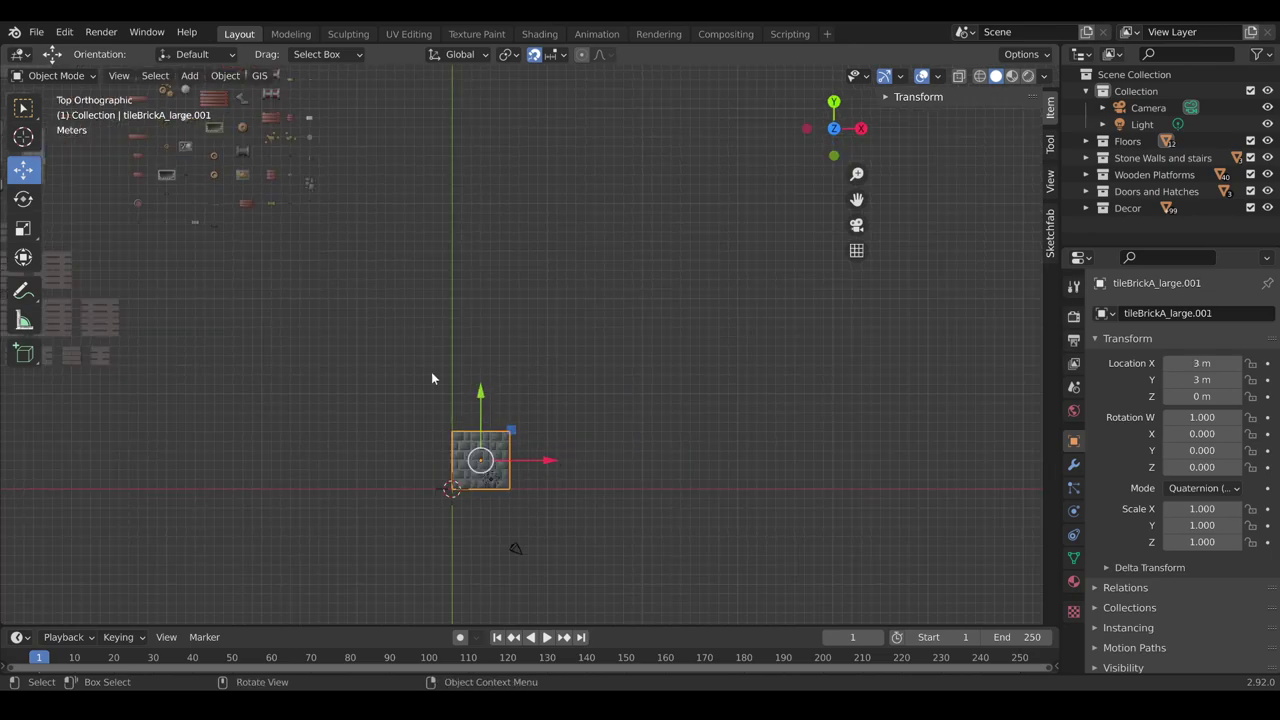
left_click(367, 388)
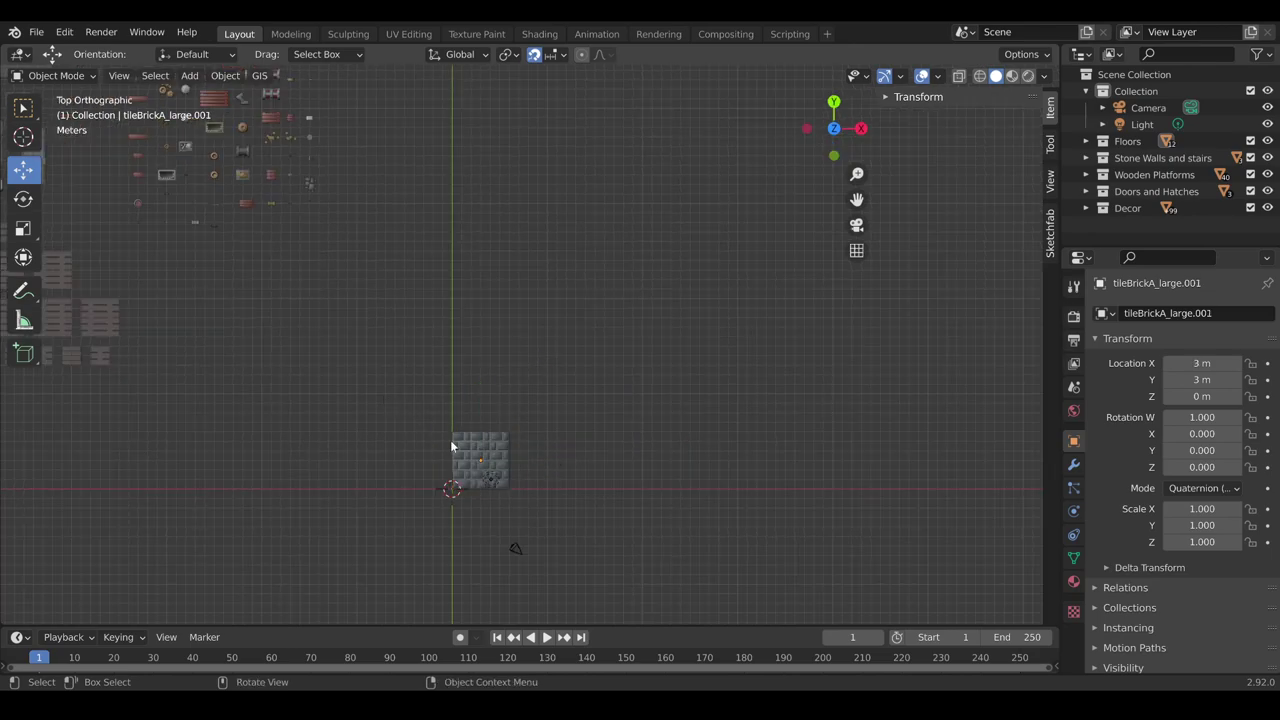
left_click(457, 448)
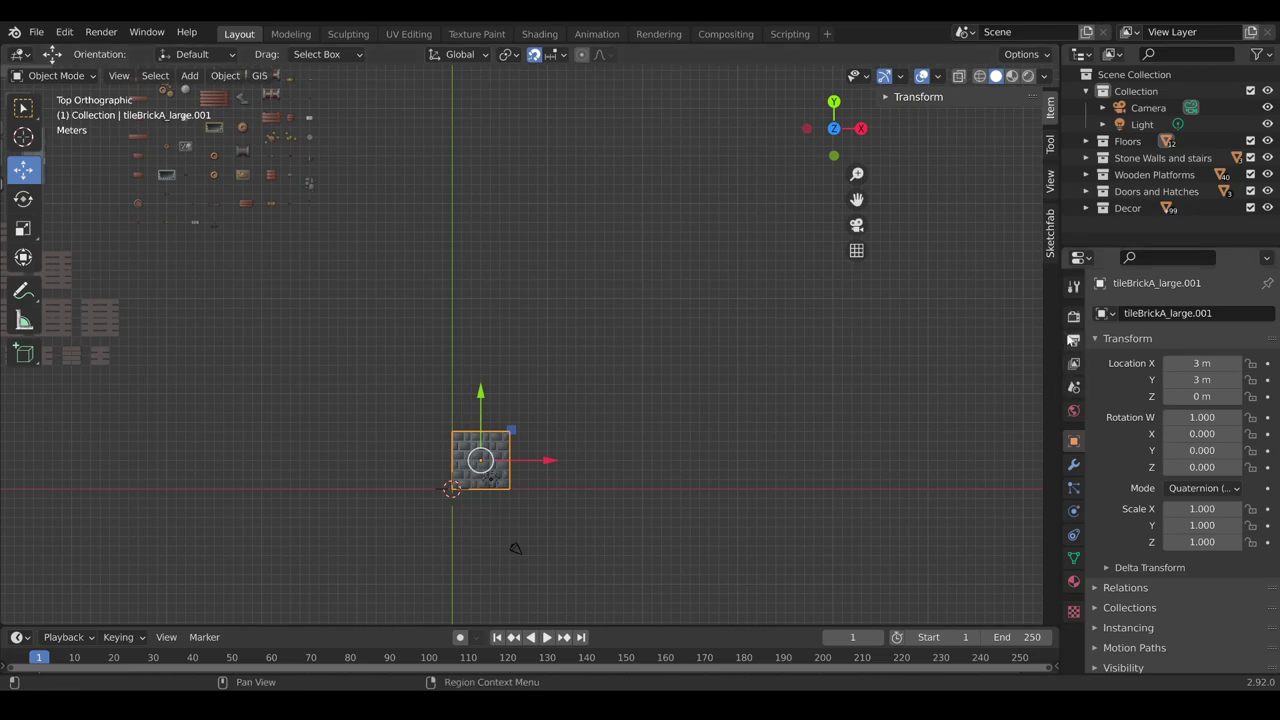
Add an Array modifier to the tile and raise its Count to 7
left_click(1074, 467)
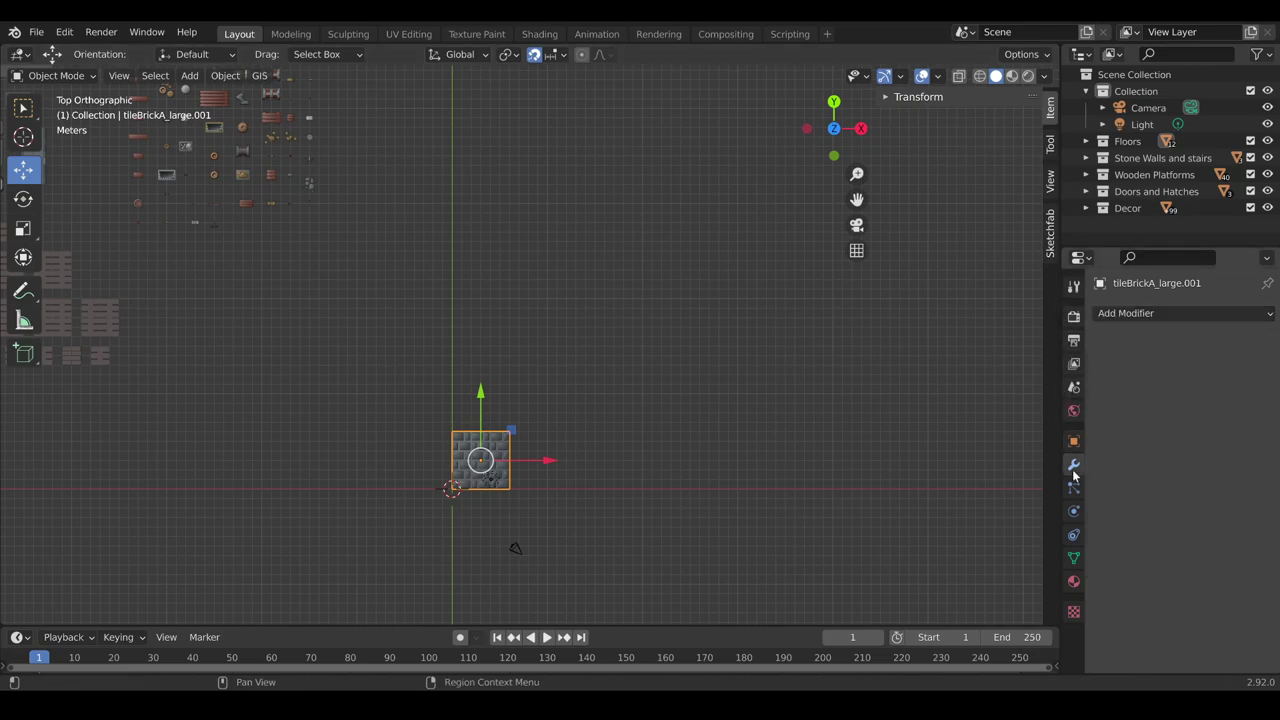
left_click(1118, 315)
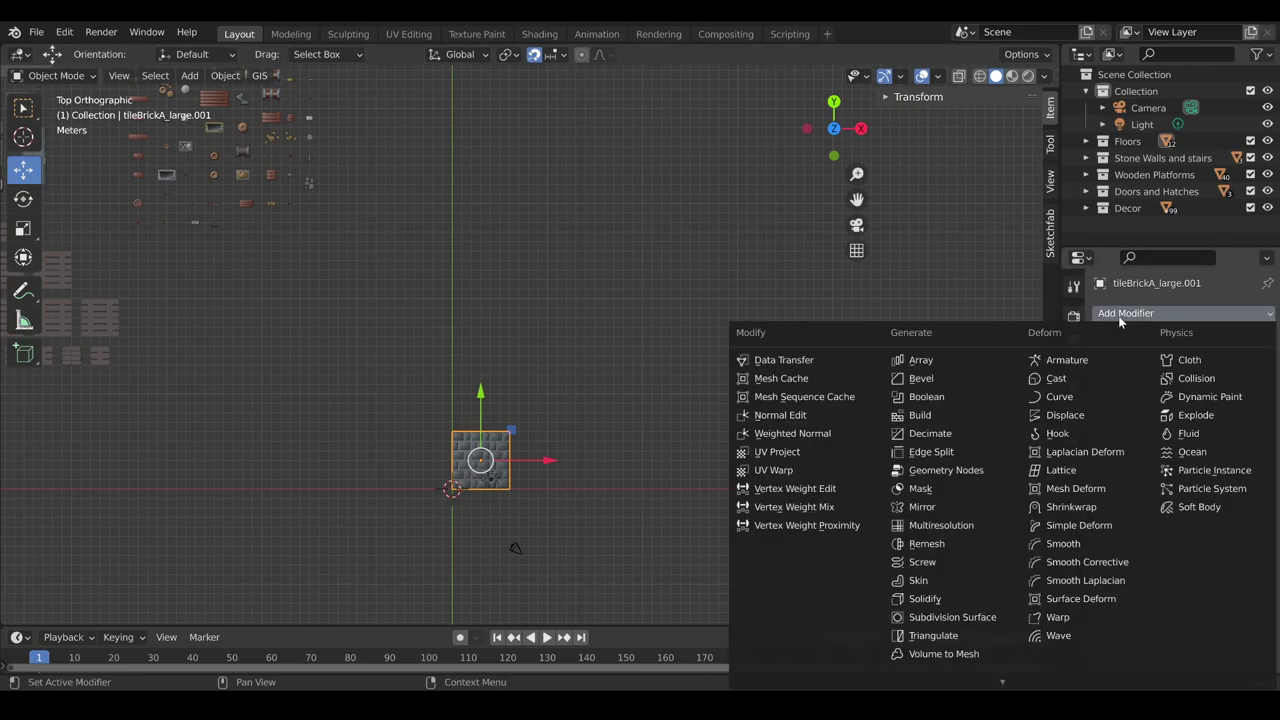
left_click(943, 363)
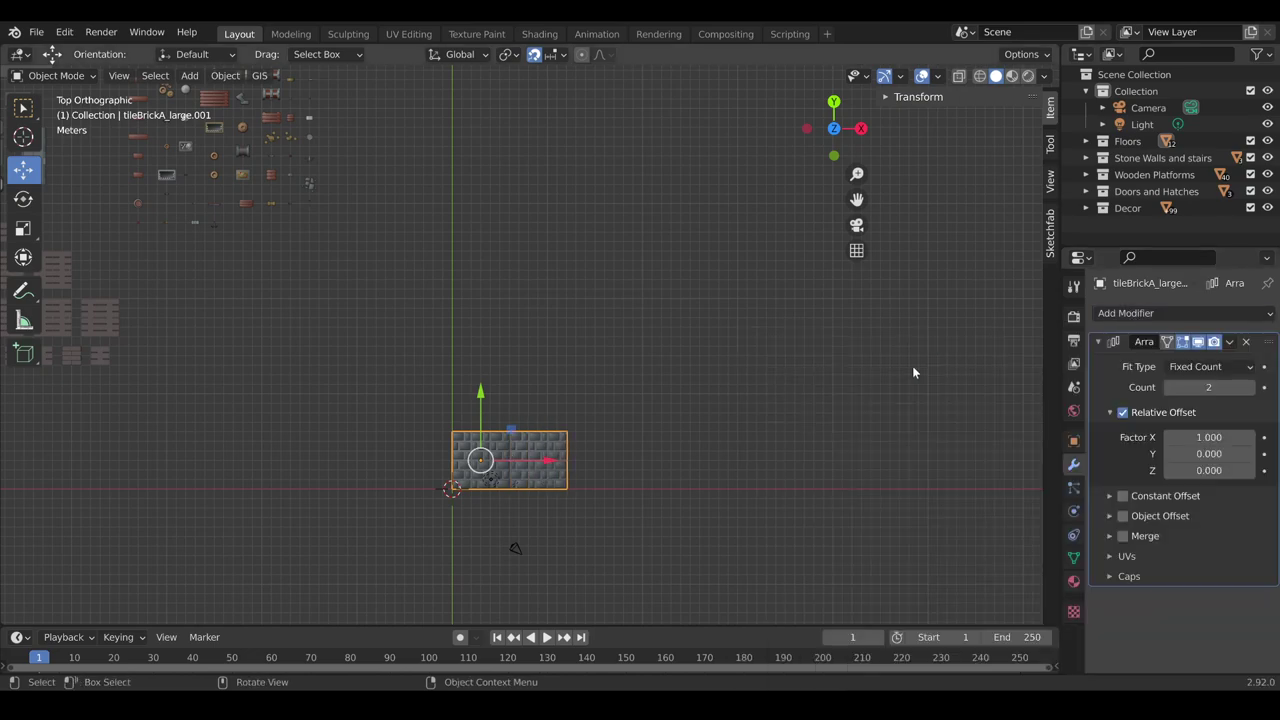
left_click(1249, 388)
left_click(1249, 388)
left_click(1249, 388)
left_click(1250, 388)
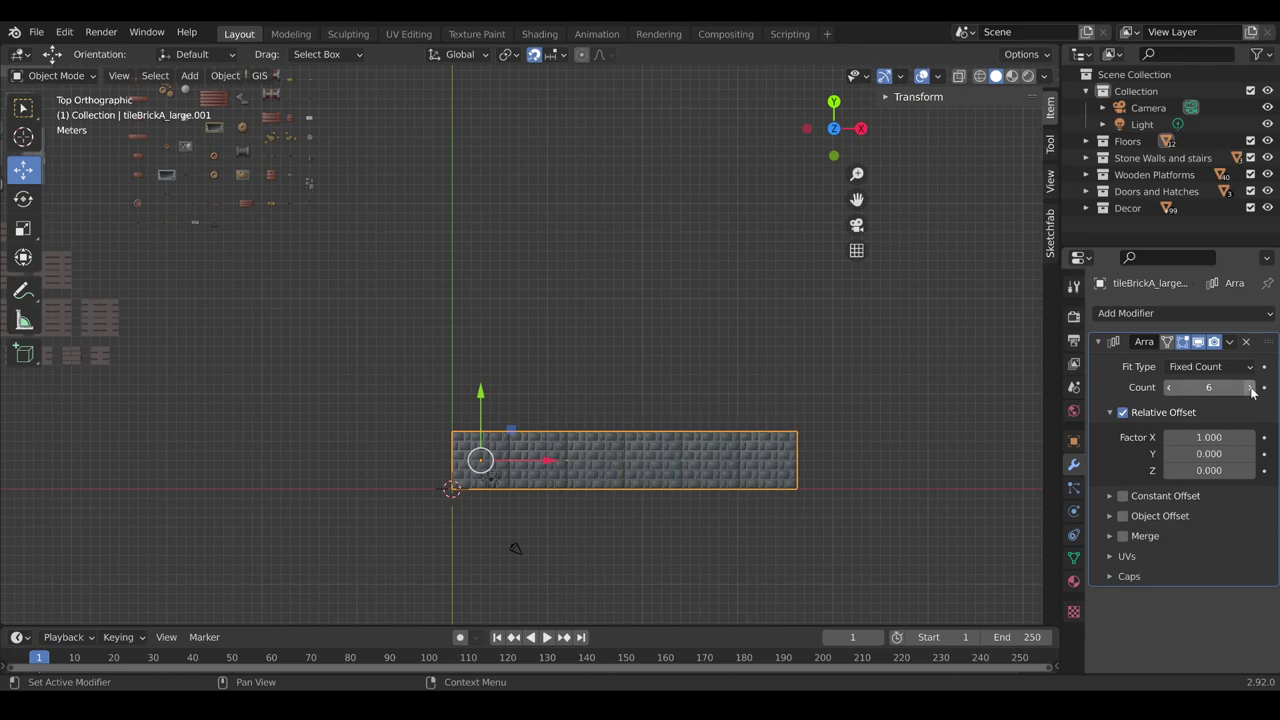
left_click(1250, 388)
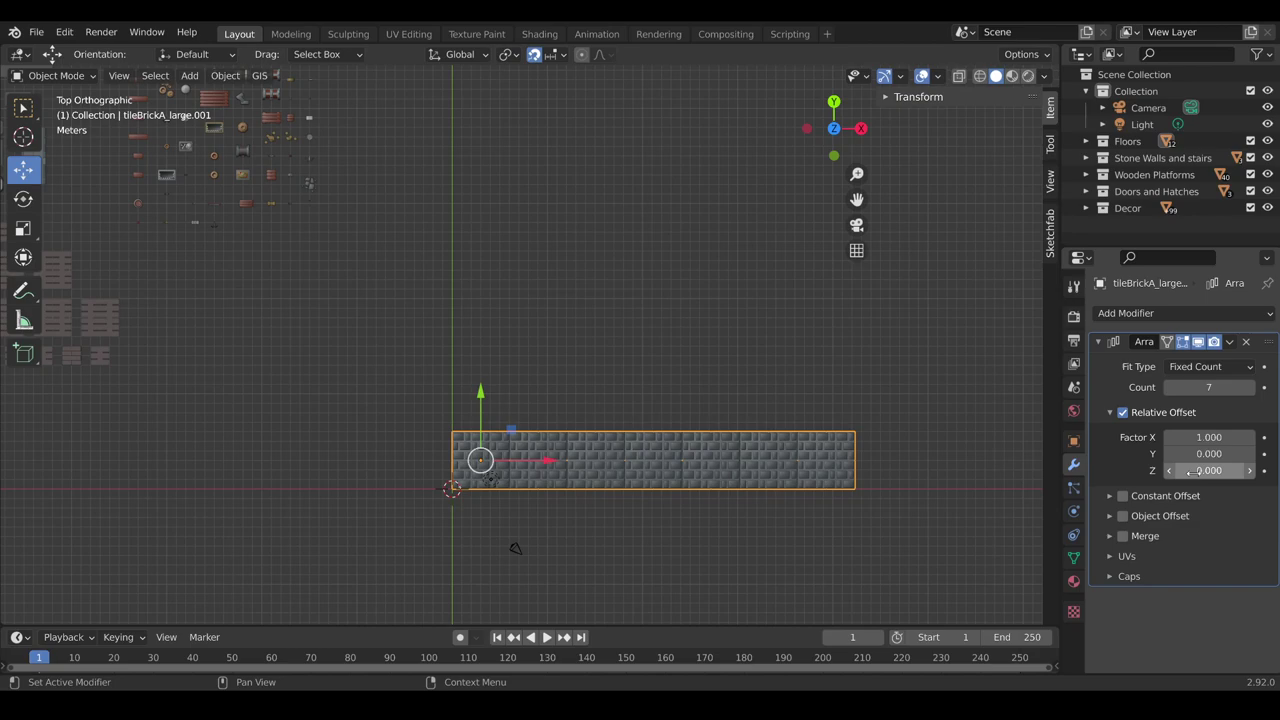
Experiment with Relative Offset factors, ending at X 1 and Y 0 for a row
left_click(1218, 437)
type("0")
left_click(1205, 454)
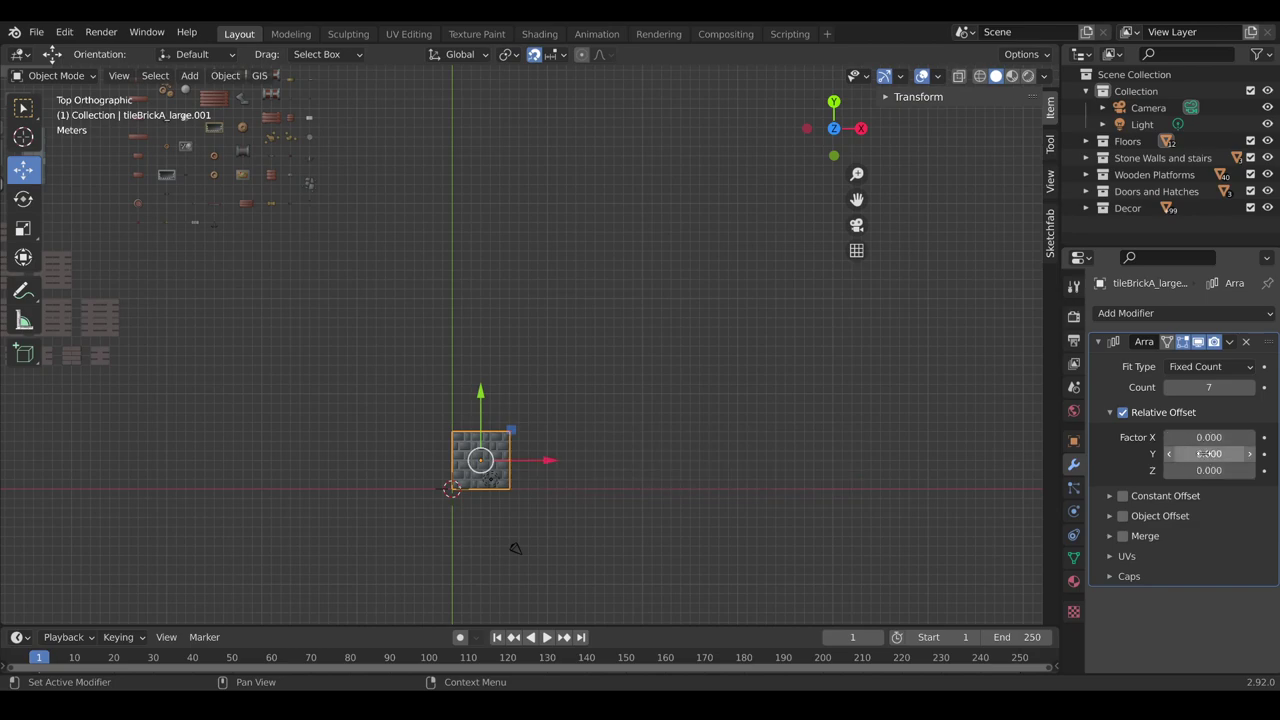
key("Return")
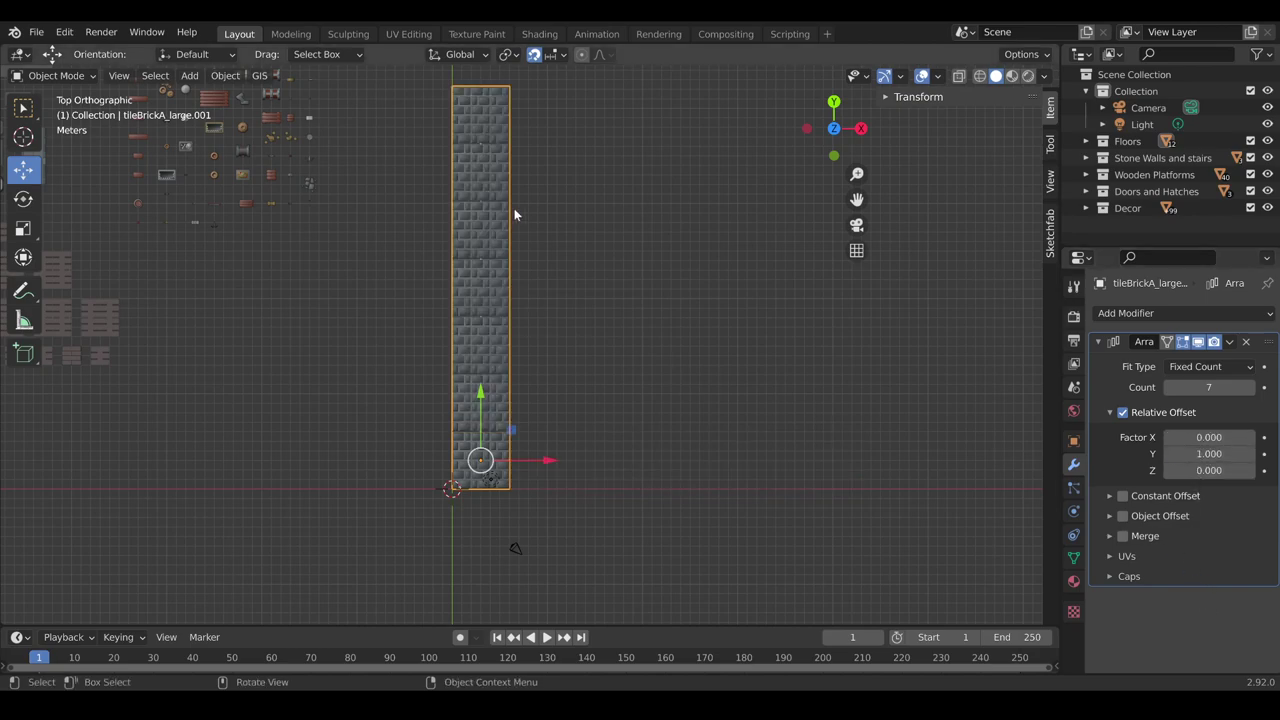
left_click(1209, 454)
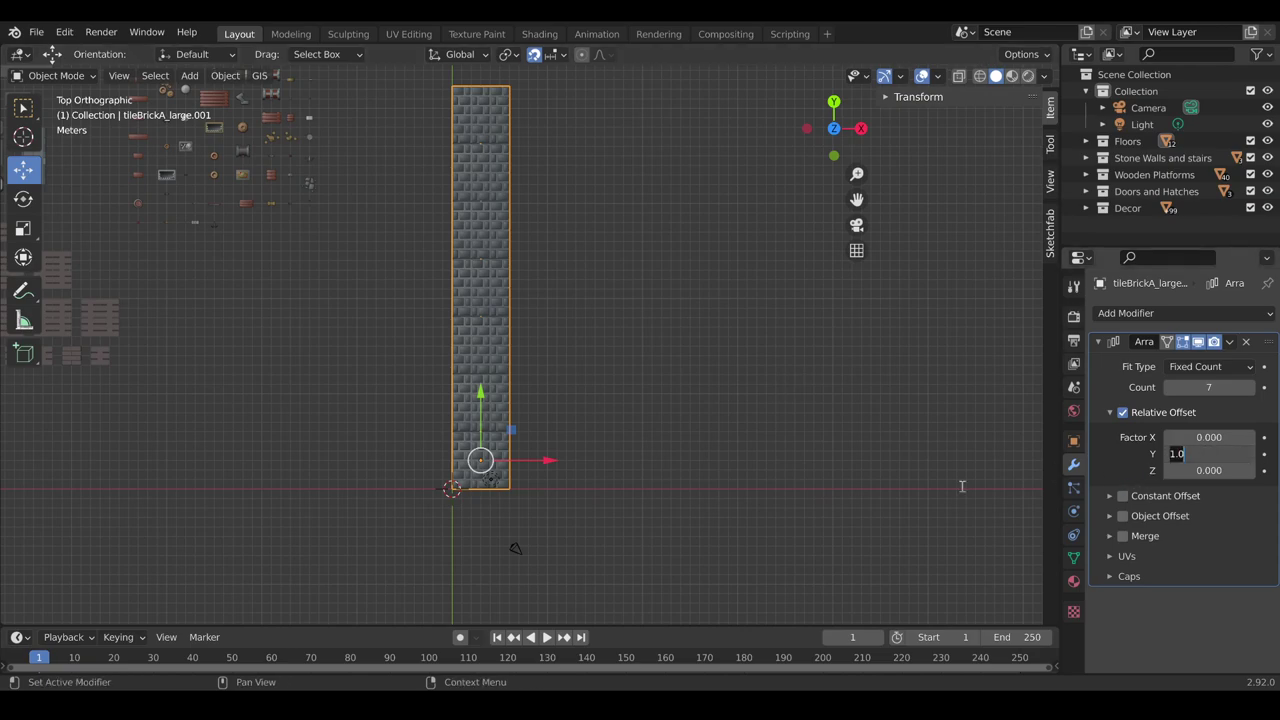
type("0")
left_click(1203, 437)
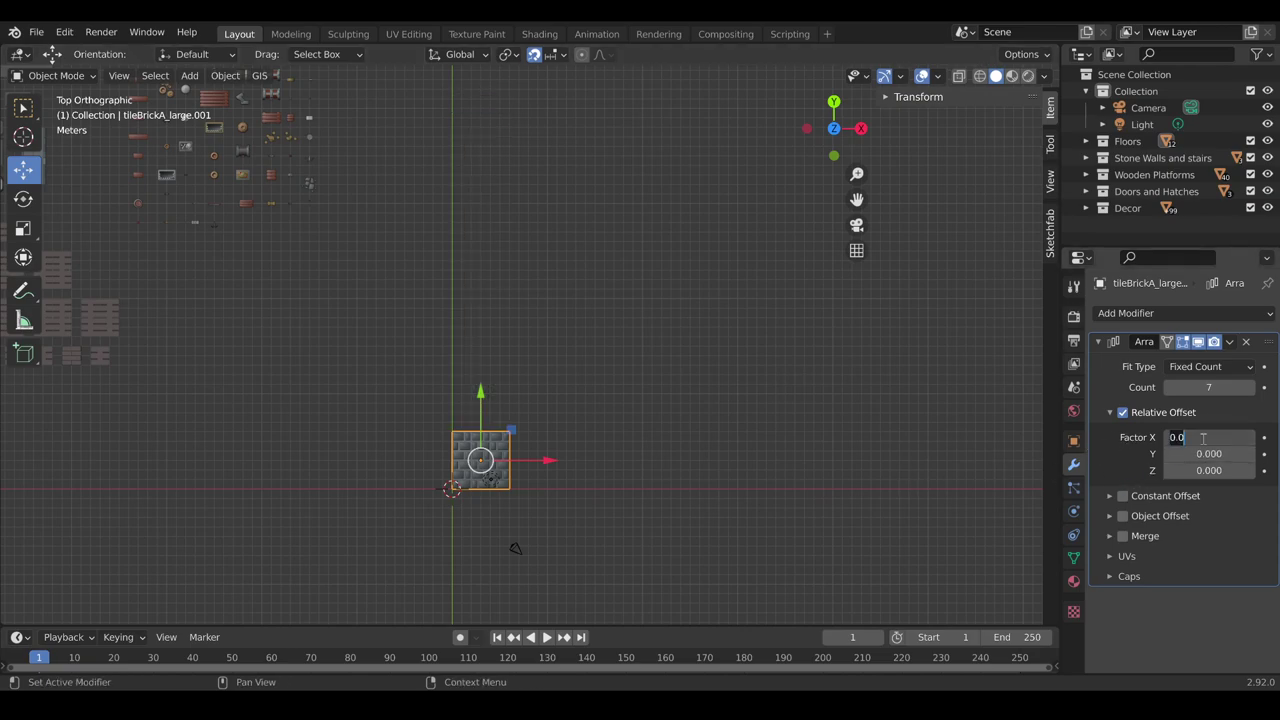
type("1")
key("Return")
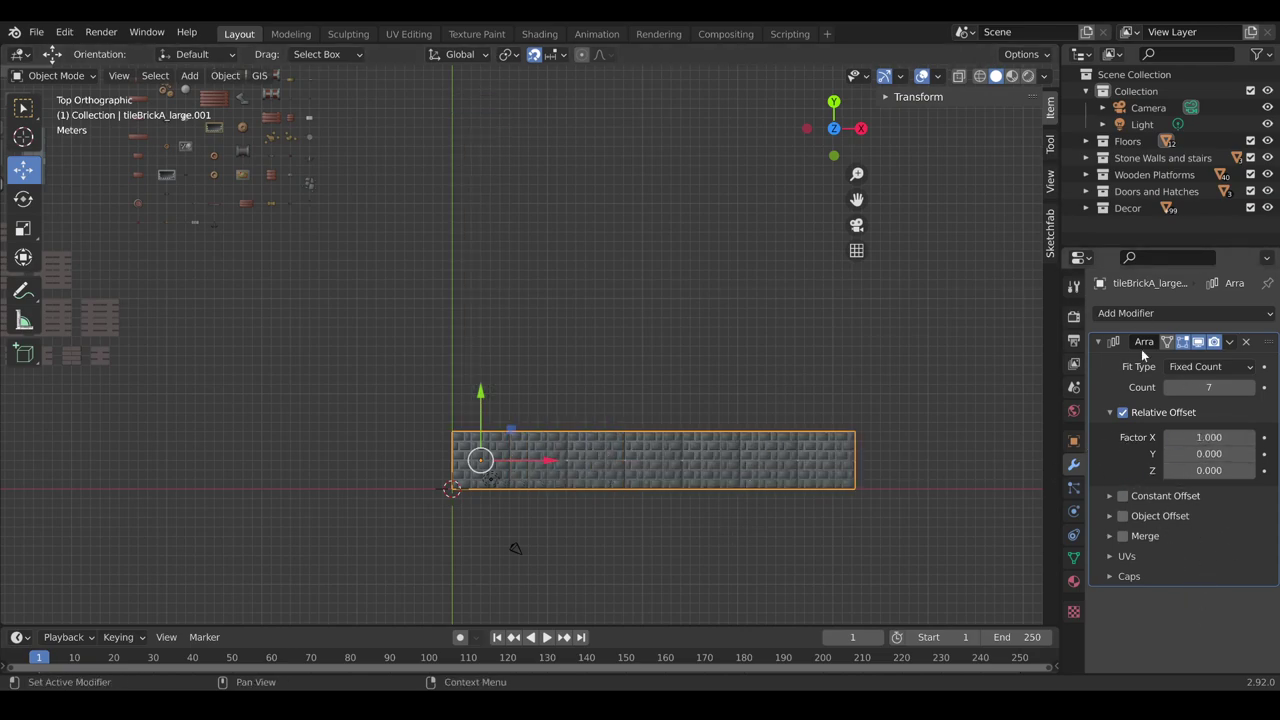
Try Y offset 1 for a diagonal staircase, then restore Y to 0
left_click(1200, 454)
type("1")
key("Return")
left_click(1191, 454)
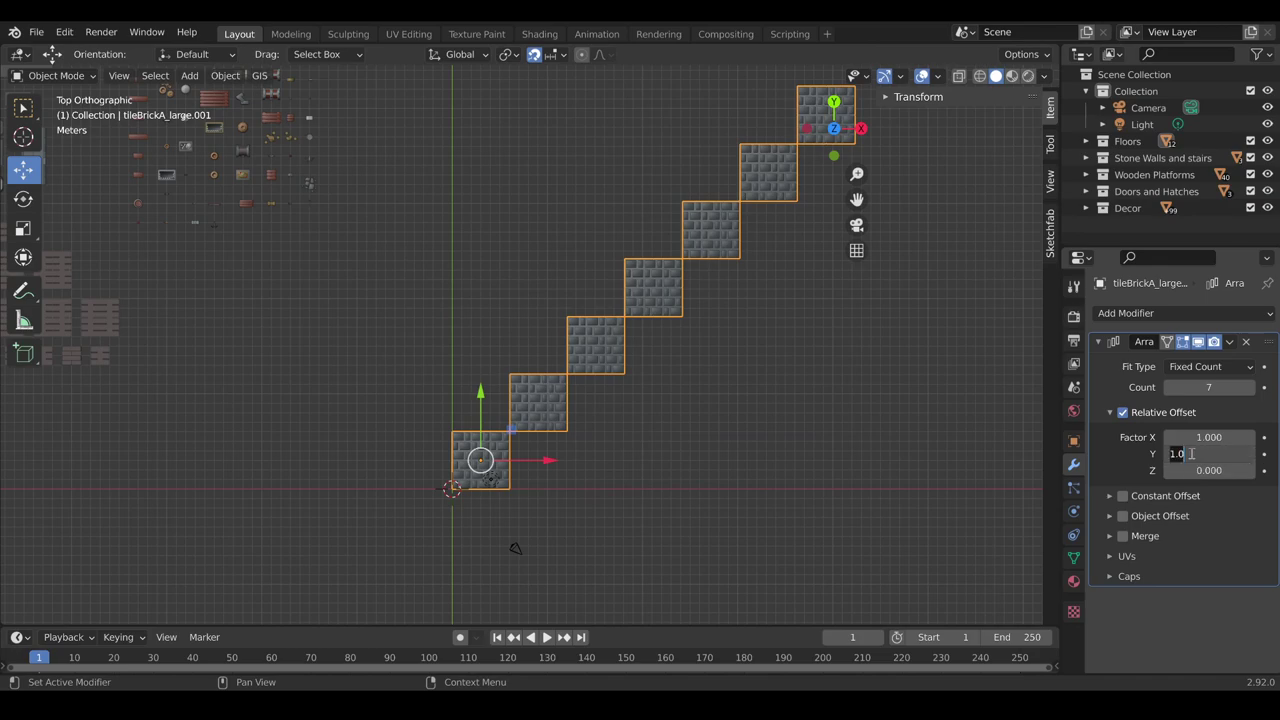
type("0")
key("Return")
Add a second Array with Relative Offset X 0, Y 1 and Count 6
left_click(1143, 313)
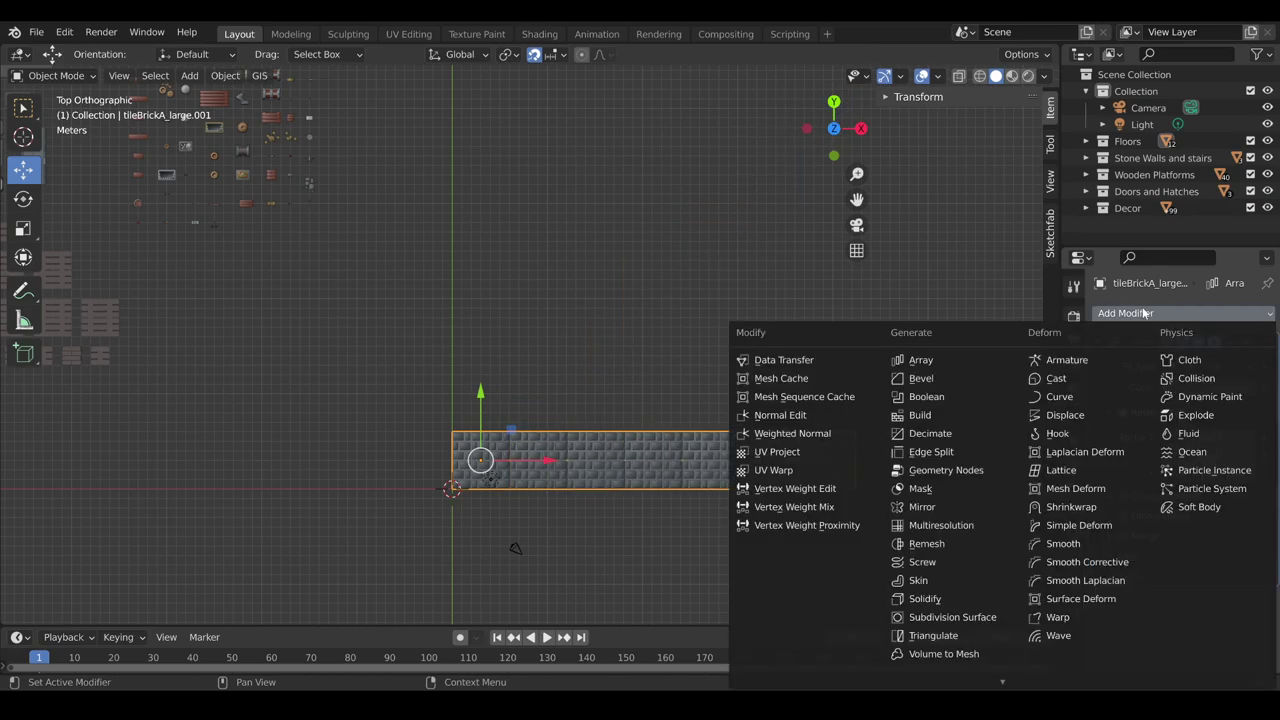
left_click(921, 360)
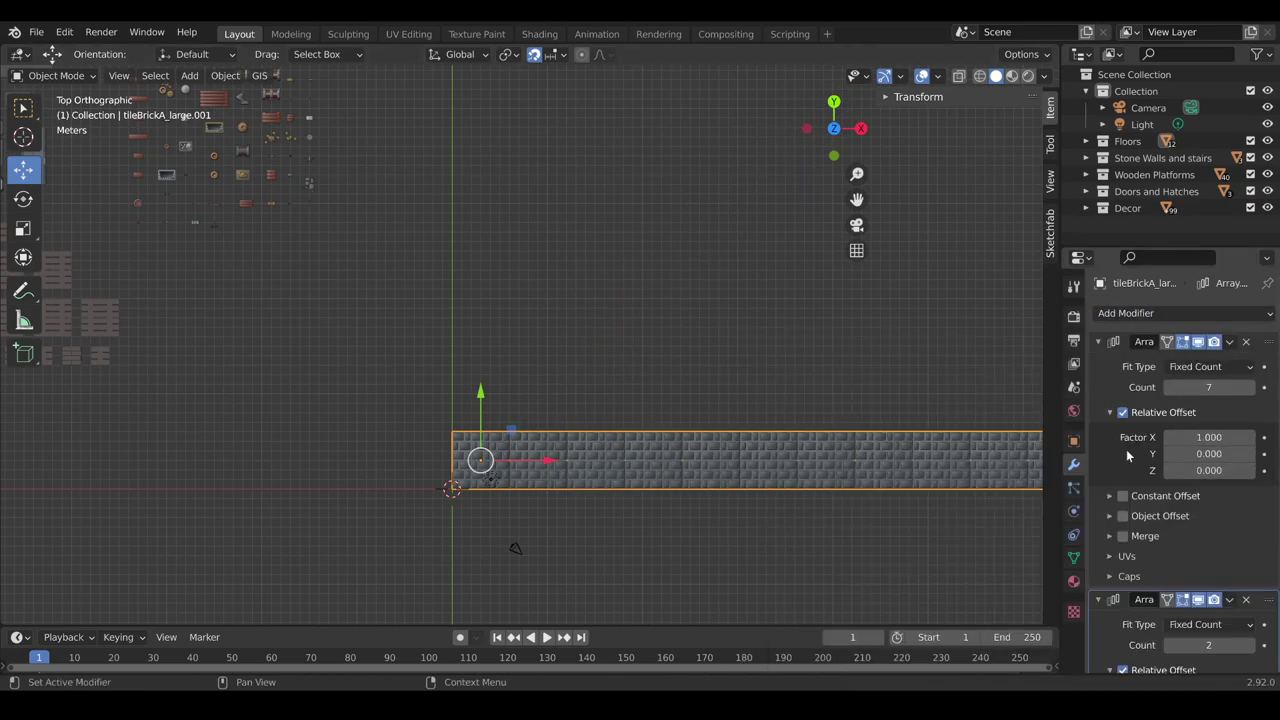
scroll(1126, 449, "down", 5)
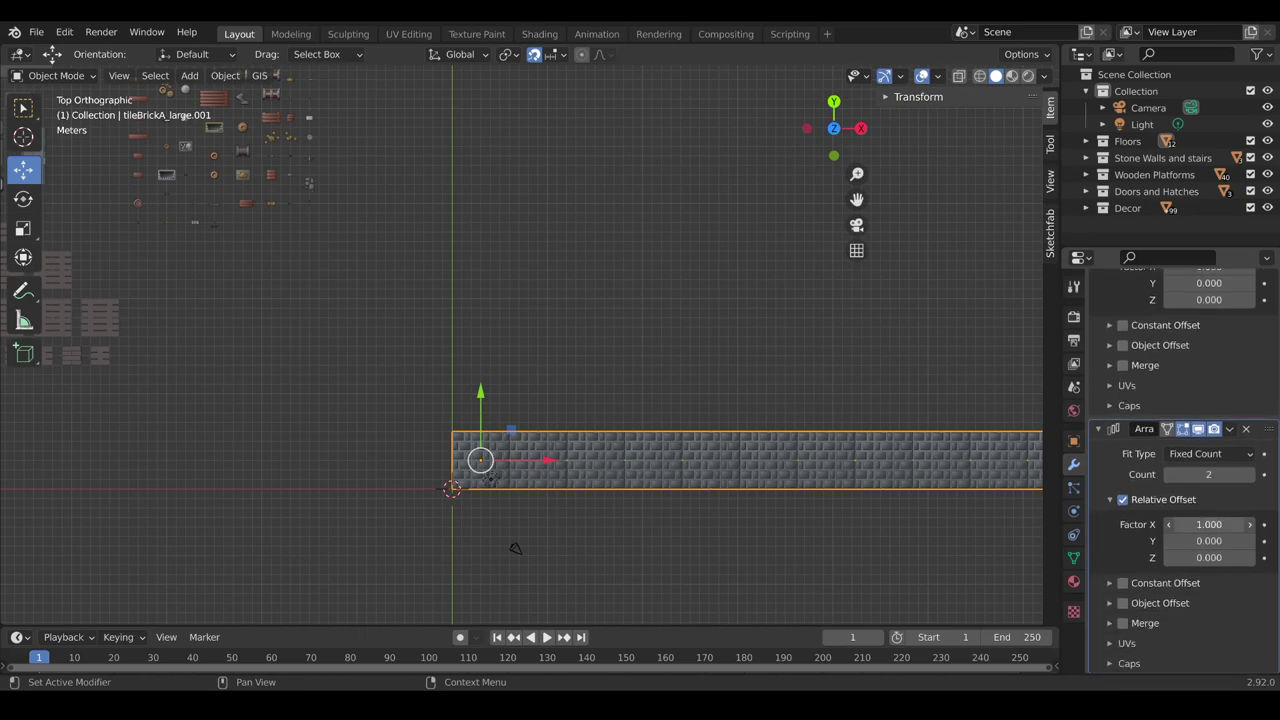
double_click(1208, 524)
type("0")
key("Return")
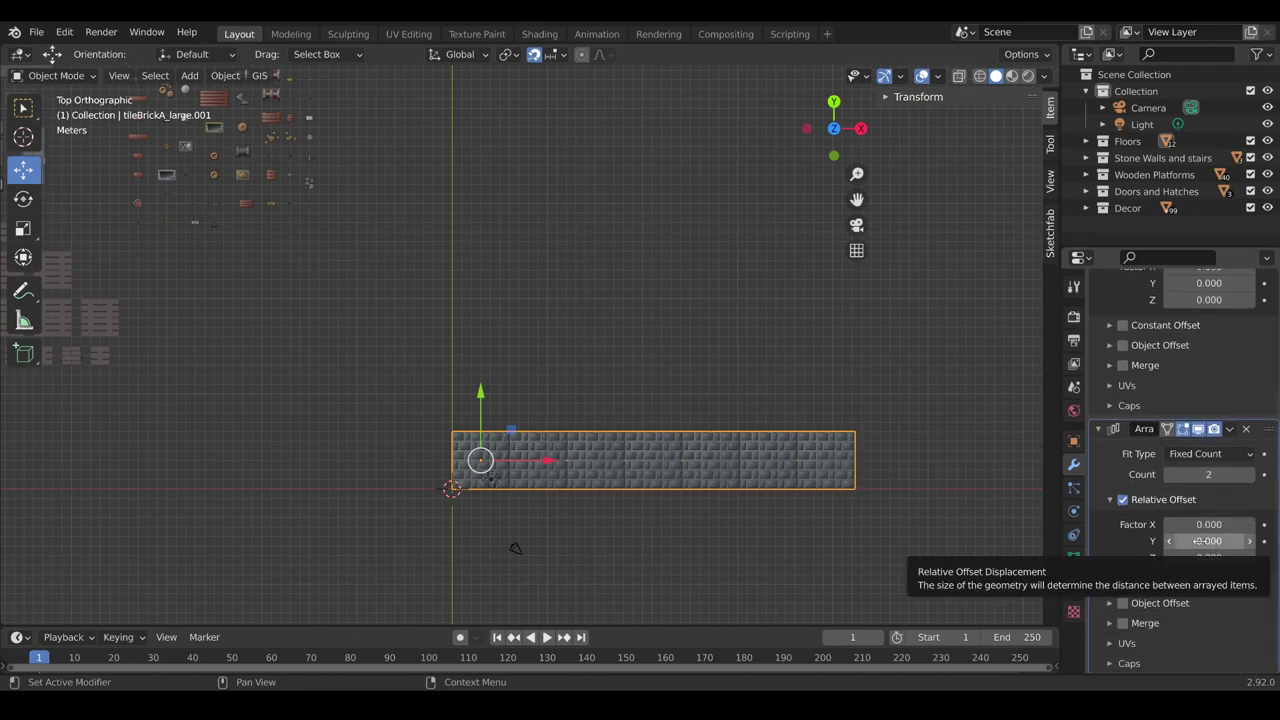
double_click(1207, 540)
type("1")
key("Return")
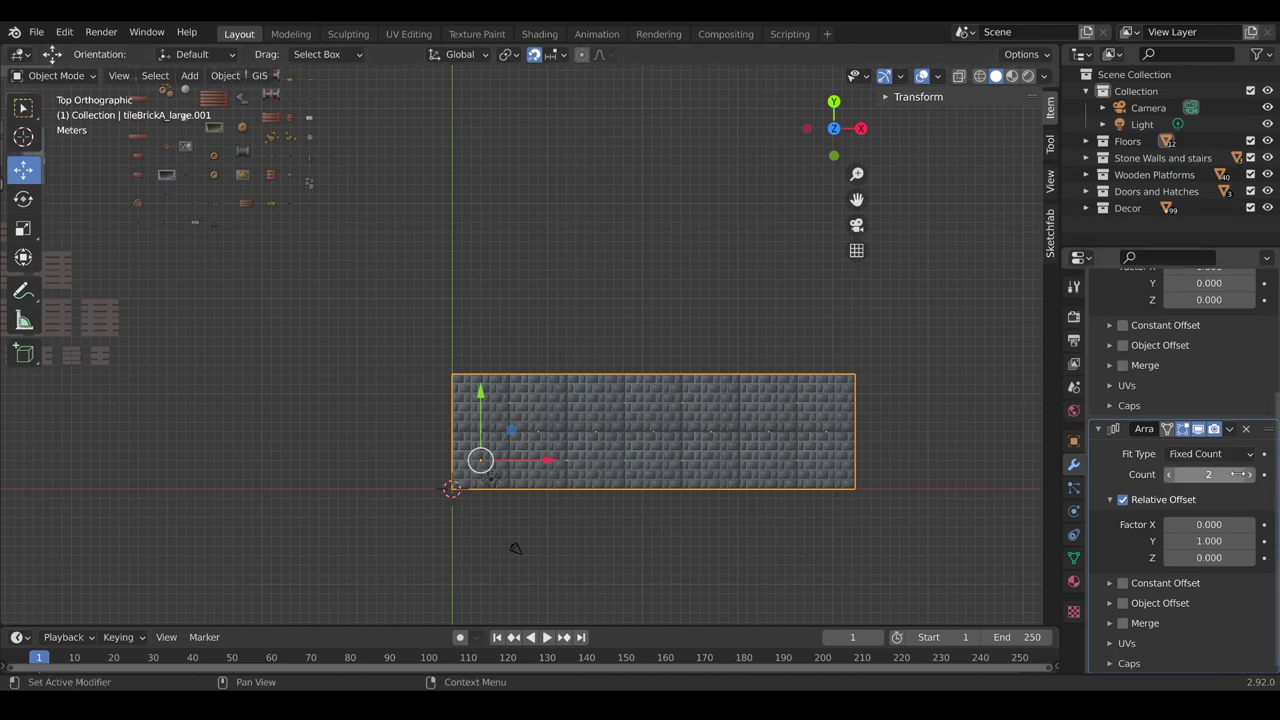
left_click_drag(1208, 474, 1262, 474)
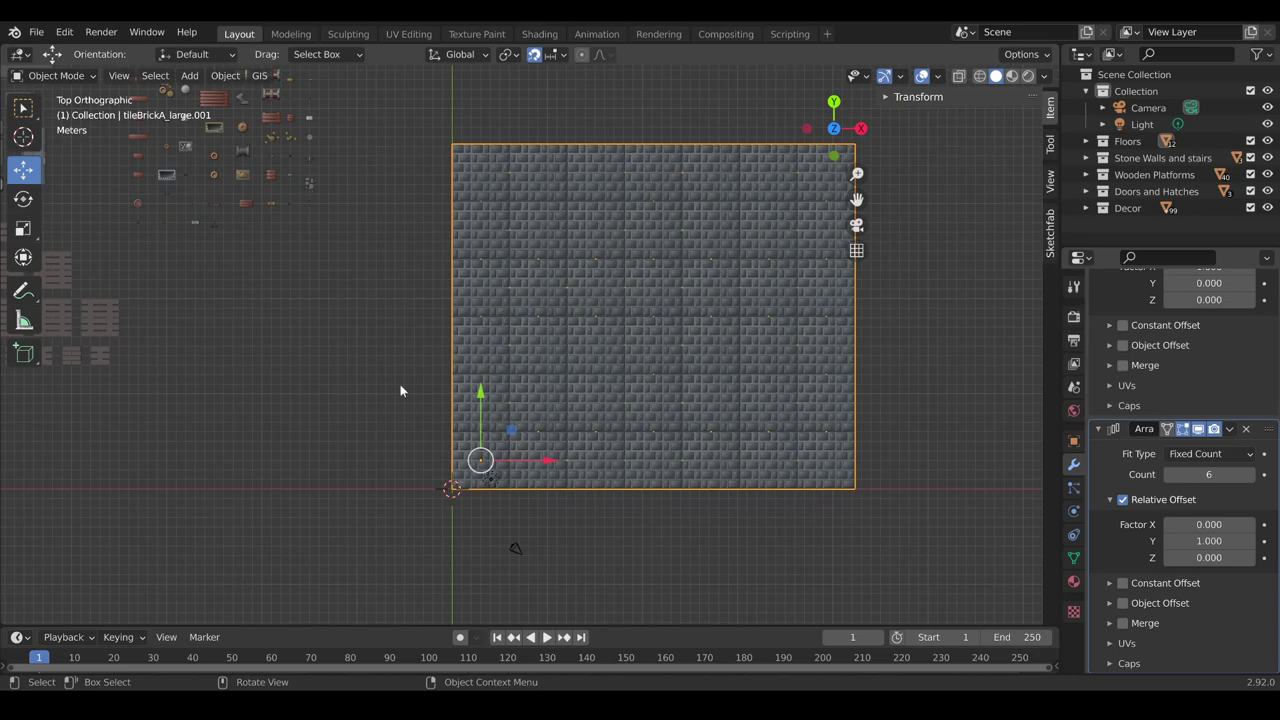
middle_click_drag(314, 251, 231, 334, "shift")
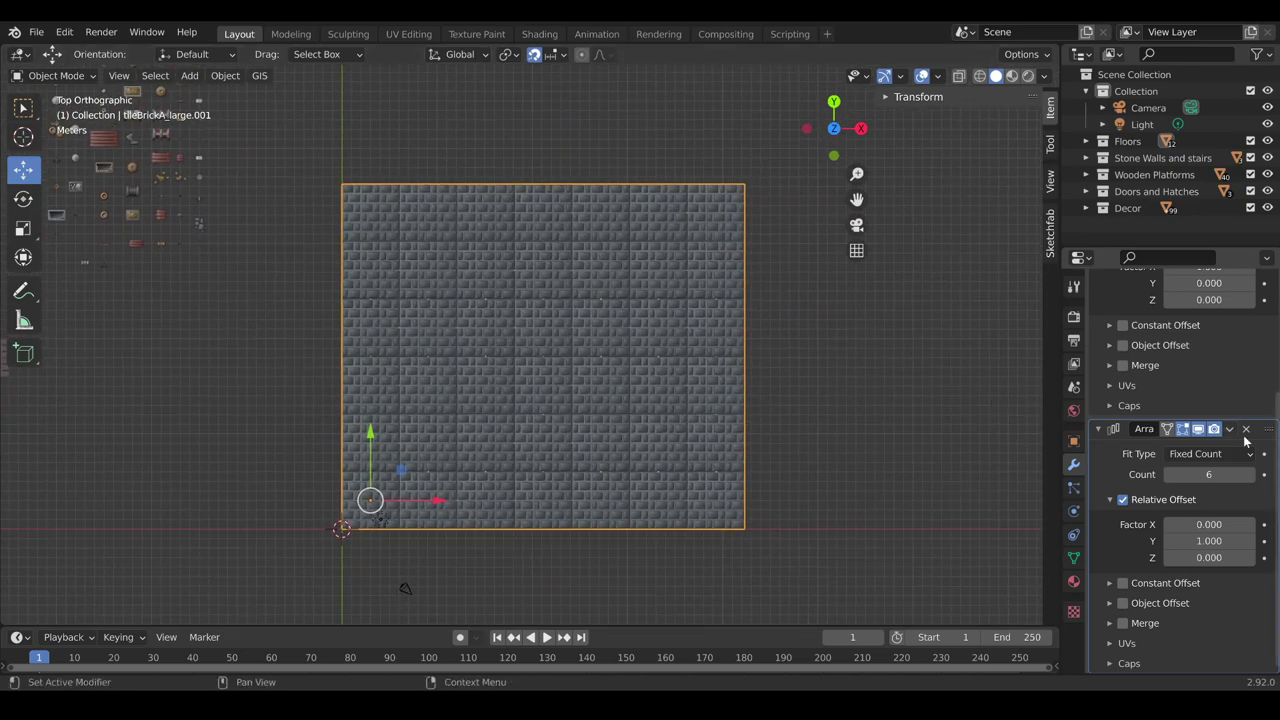
Apply both Array modifiers on tileBrickA_large.001, then reselect the floor
scroll(1190, 366, "up", 2)
scroll(1190, 366, "up", 3)
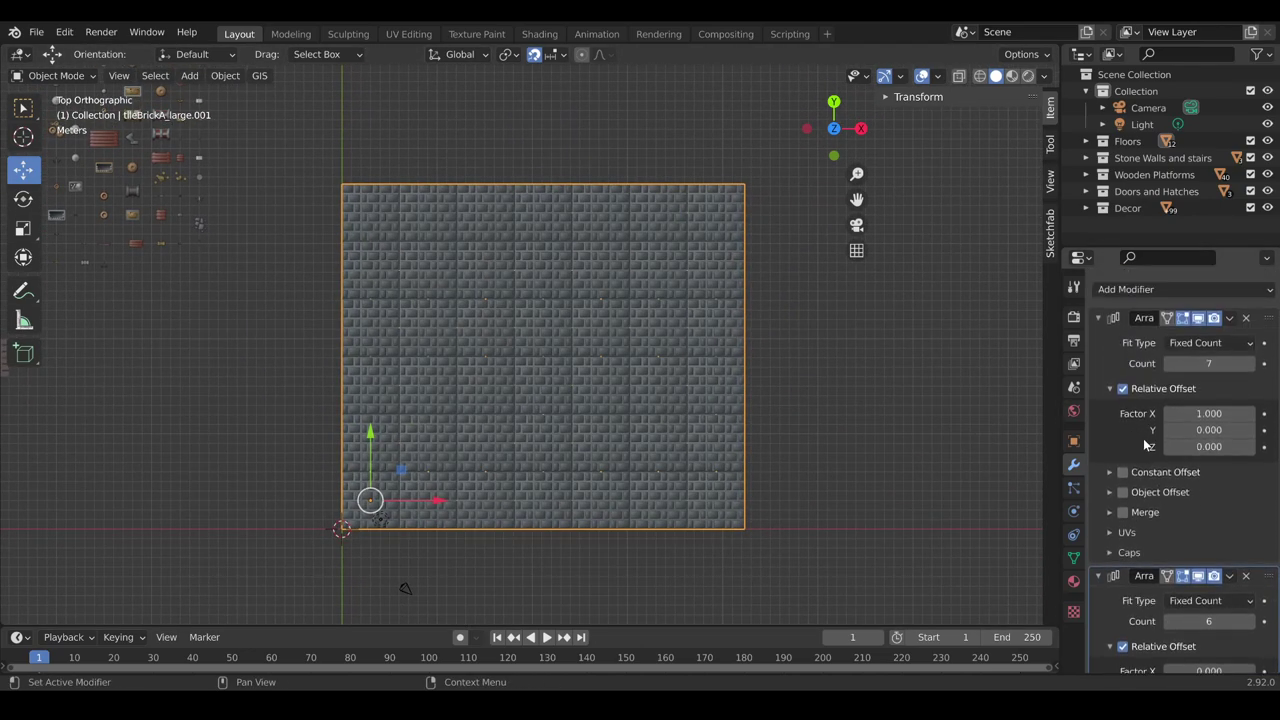
left_click(1104, 378)
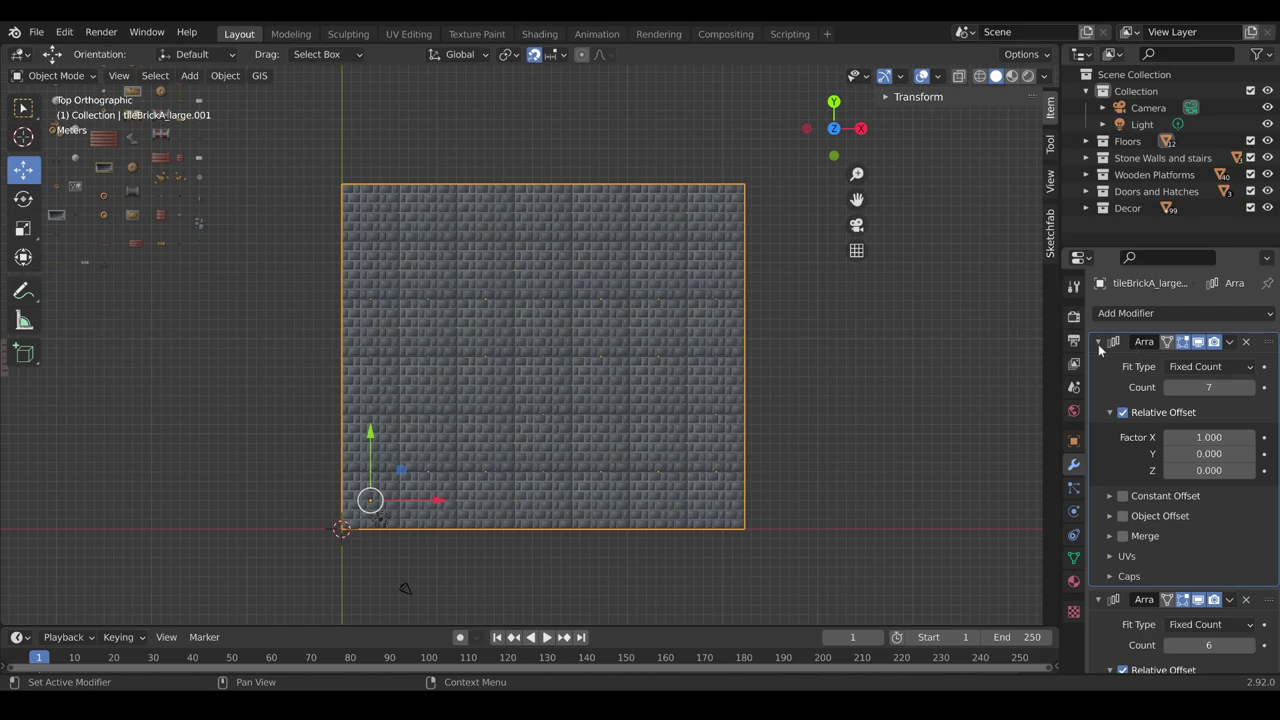
left_click(1230, 342)
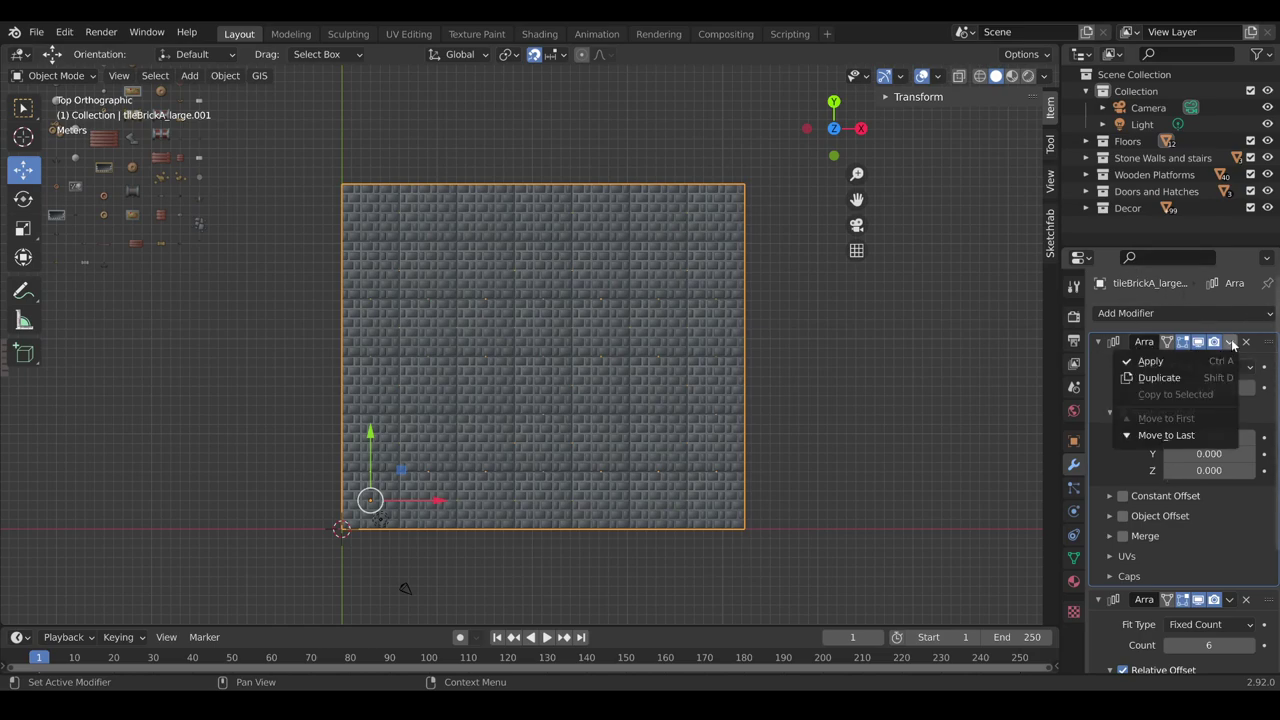
left_click(1146, 362)
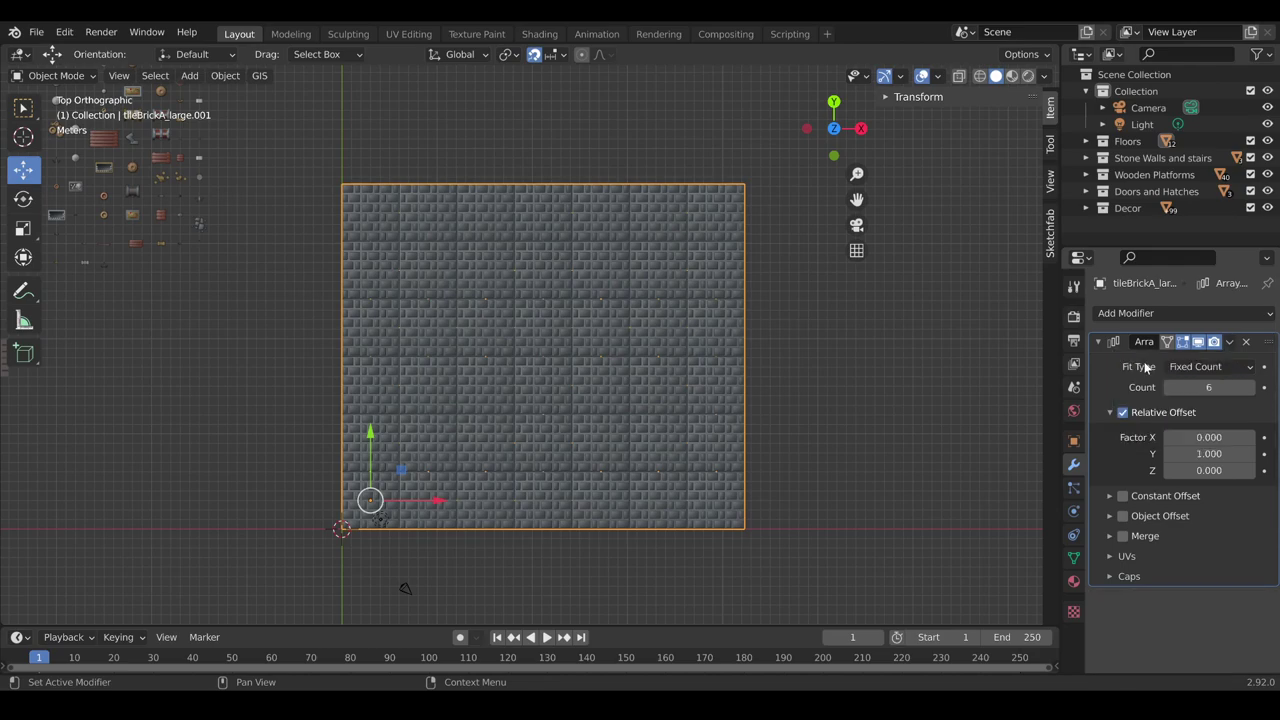
left_click(1231, 342)
left_click(1163, 362)
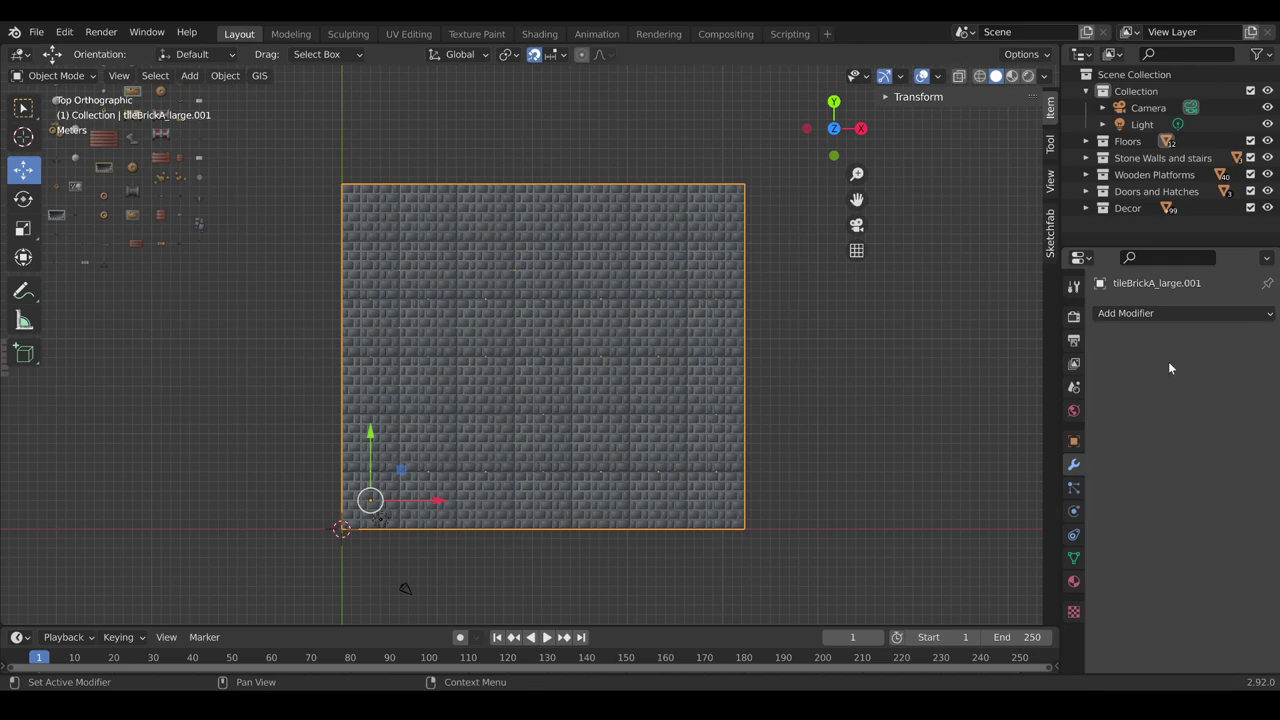
left_click(773, 372)
left_click(479, 289)
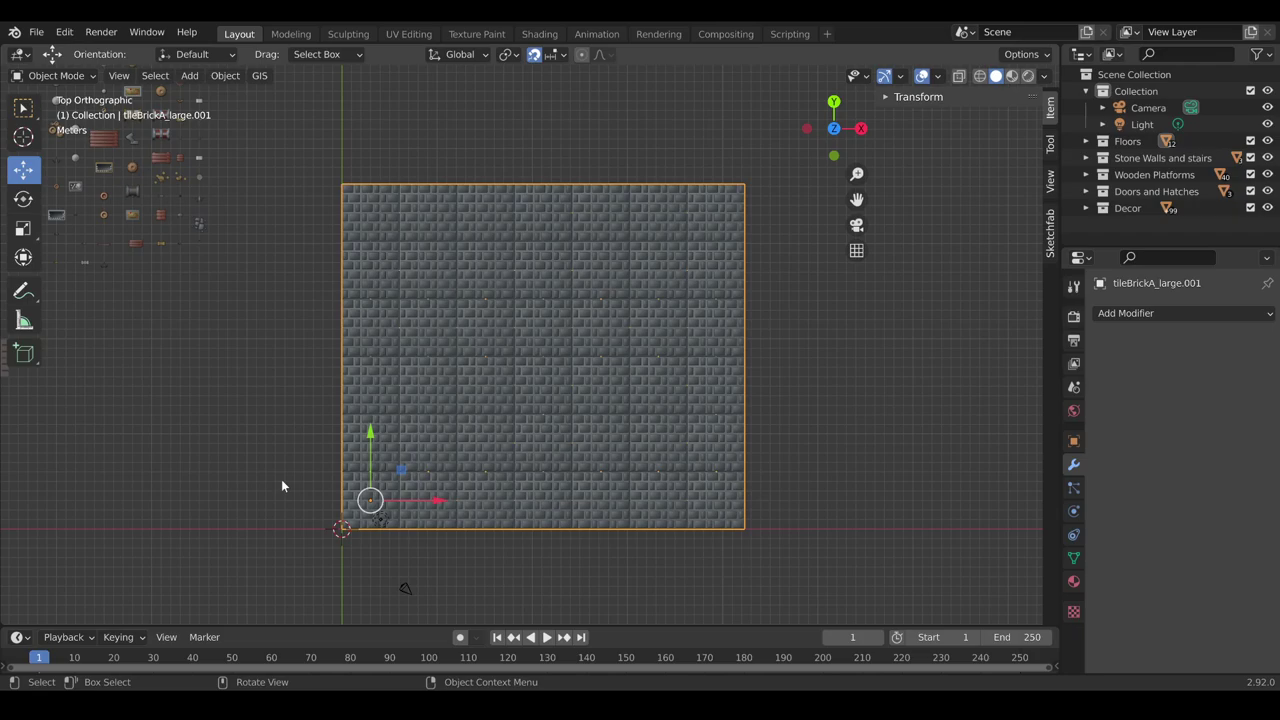
Select the wallSingle piece, switch to top view, and duplicate it toward the floor
left_click_drag(369, 503, 663, 248)
middle_click_drag(663, 248, 660, 385)
scroll(508, 317, "down", 3)
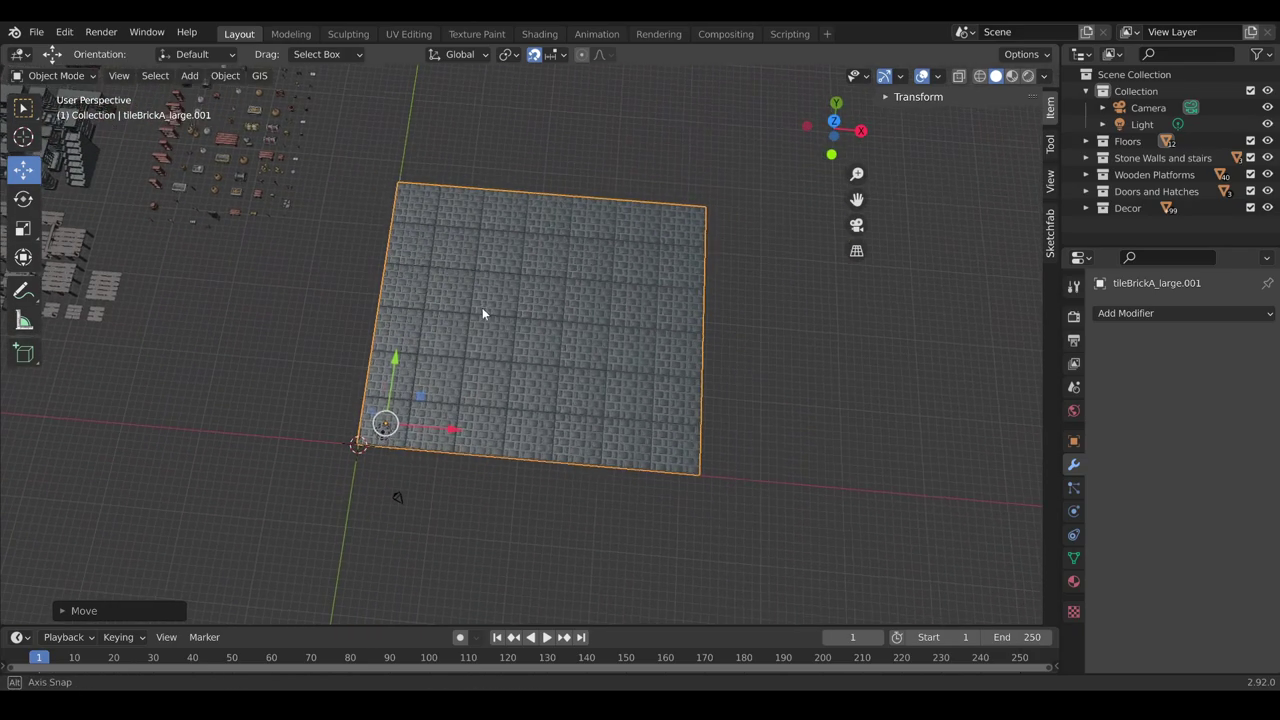
scroll(470, 317, "left", 10, "ctrl")
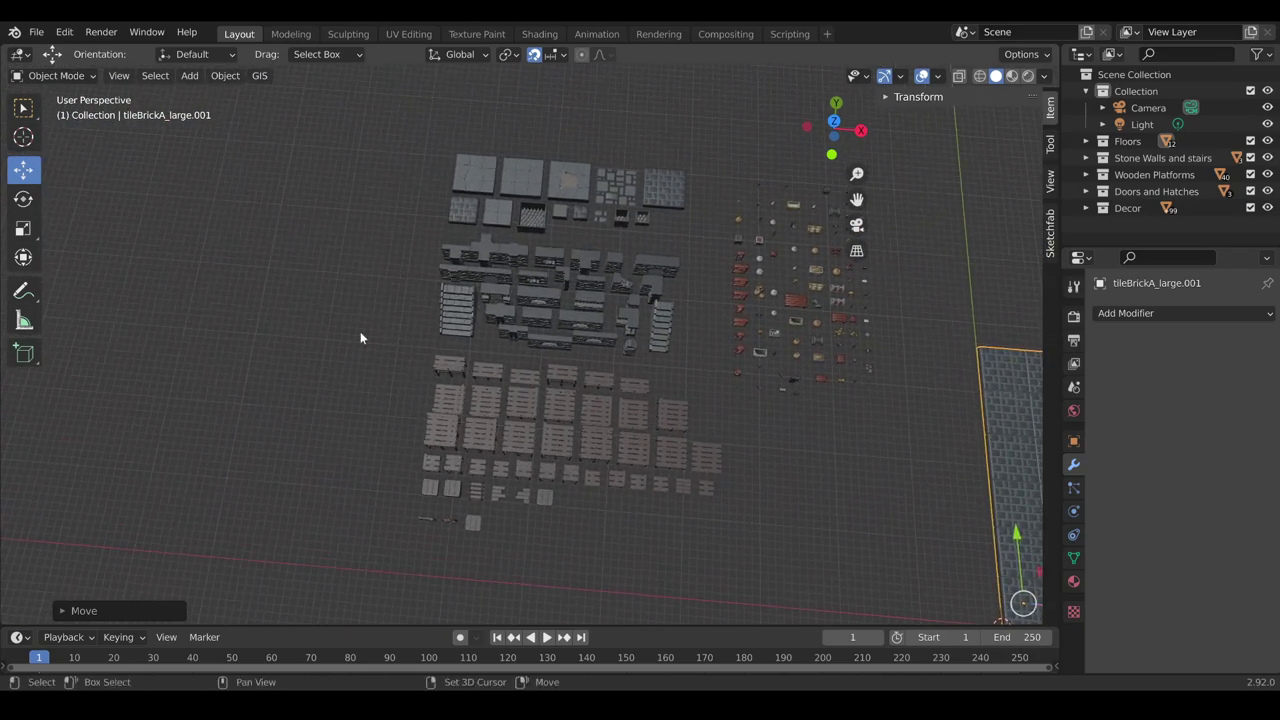
middle_click_drag(270, 364, 484, 411)
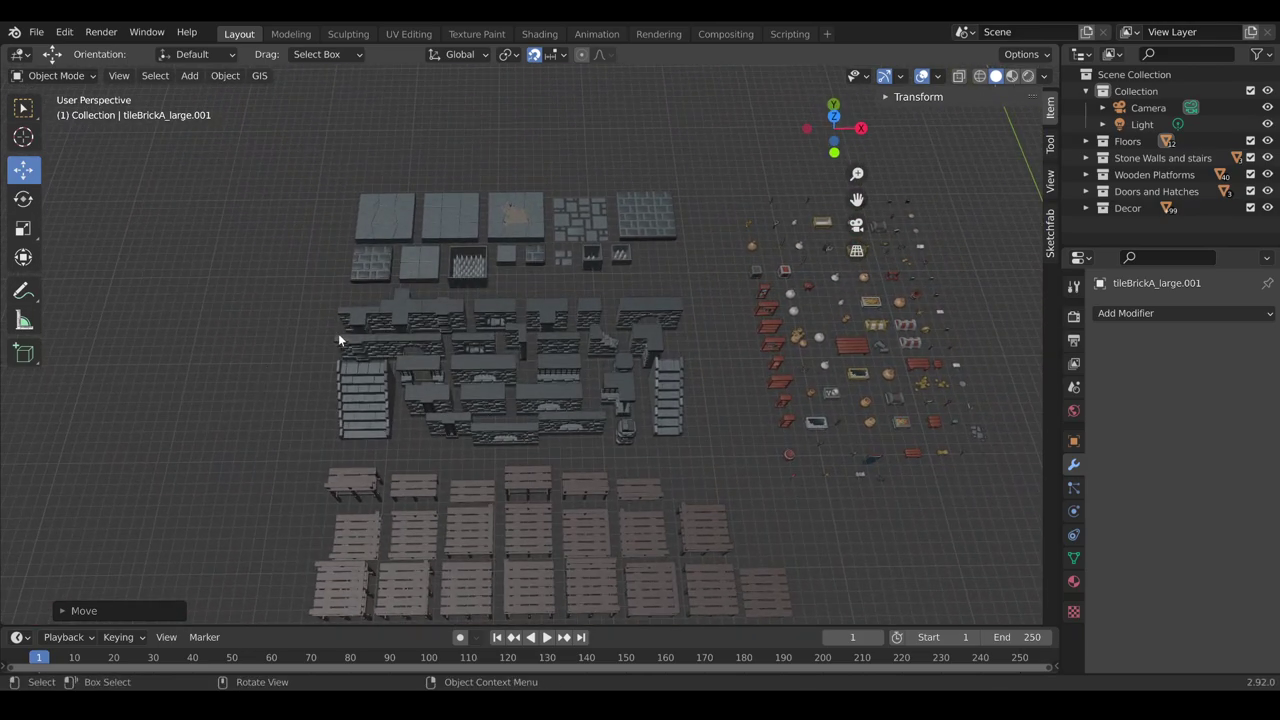
left_click(553, 345)
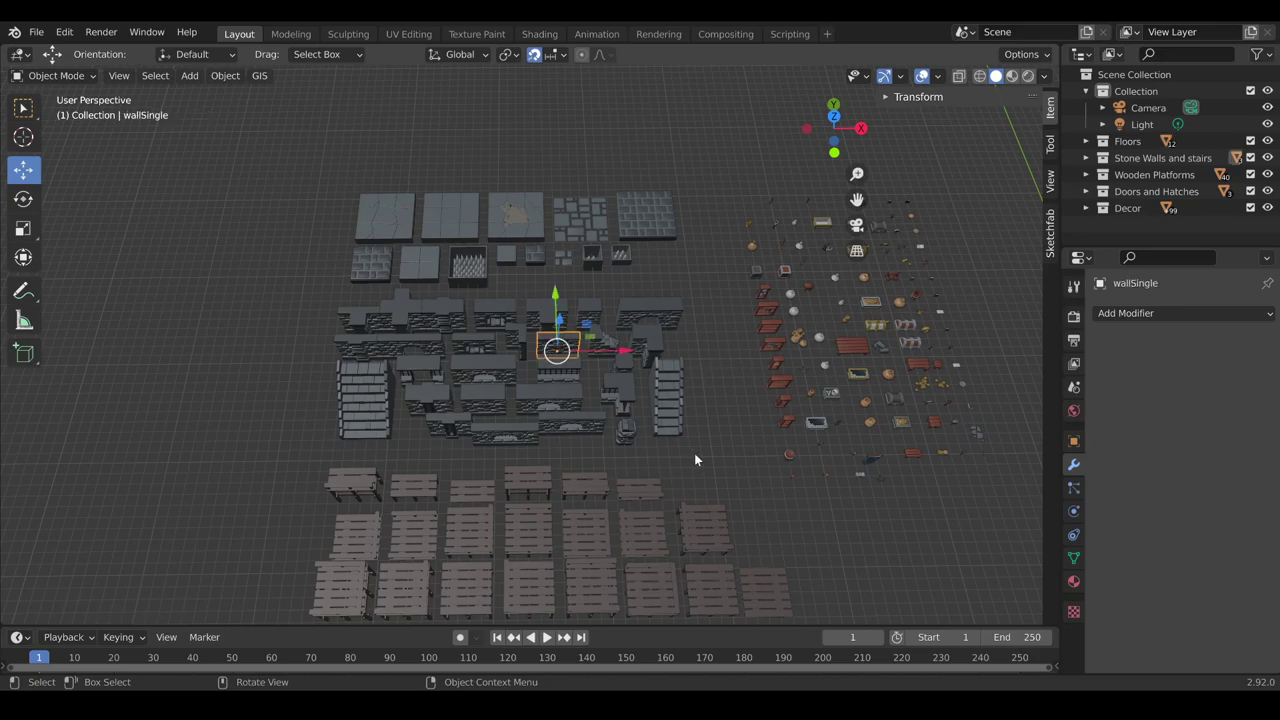
middle_click_drag(695, 460, 478, 408, "shift")
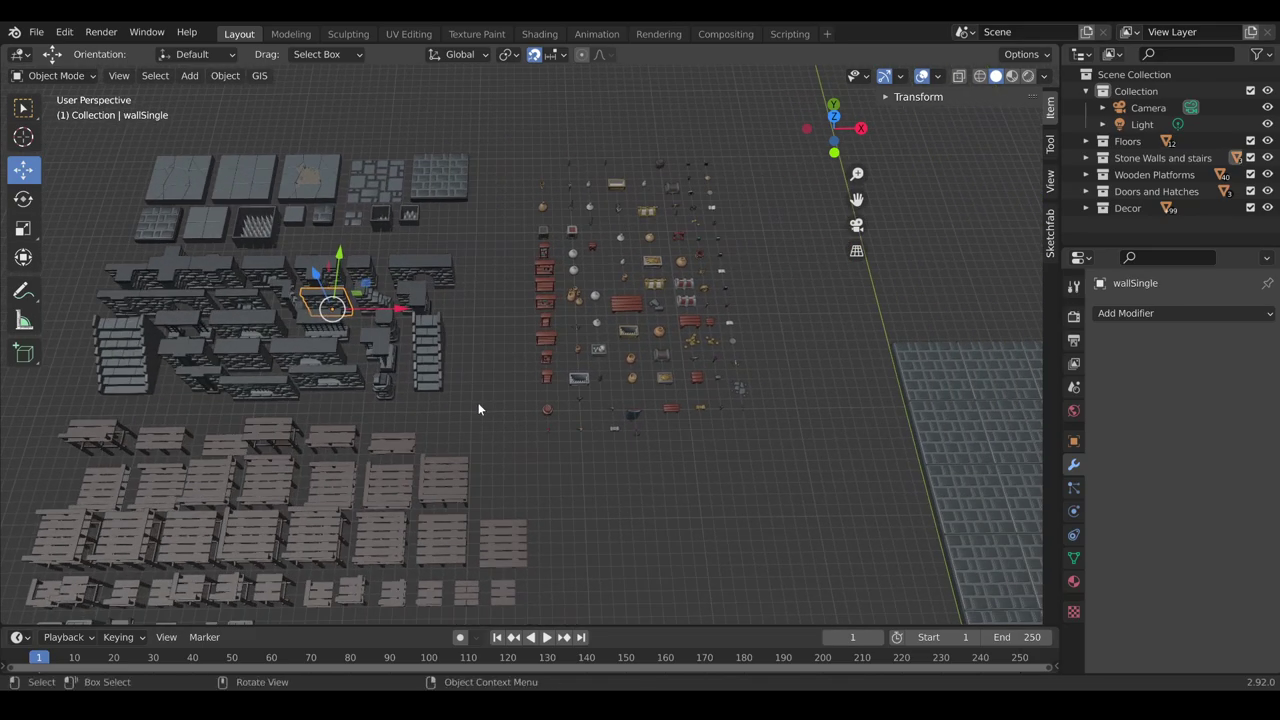
key("KP_7")
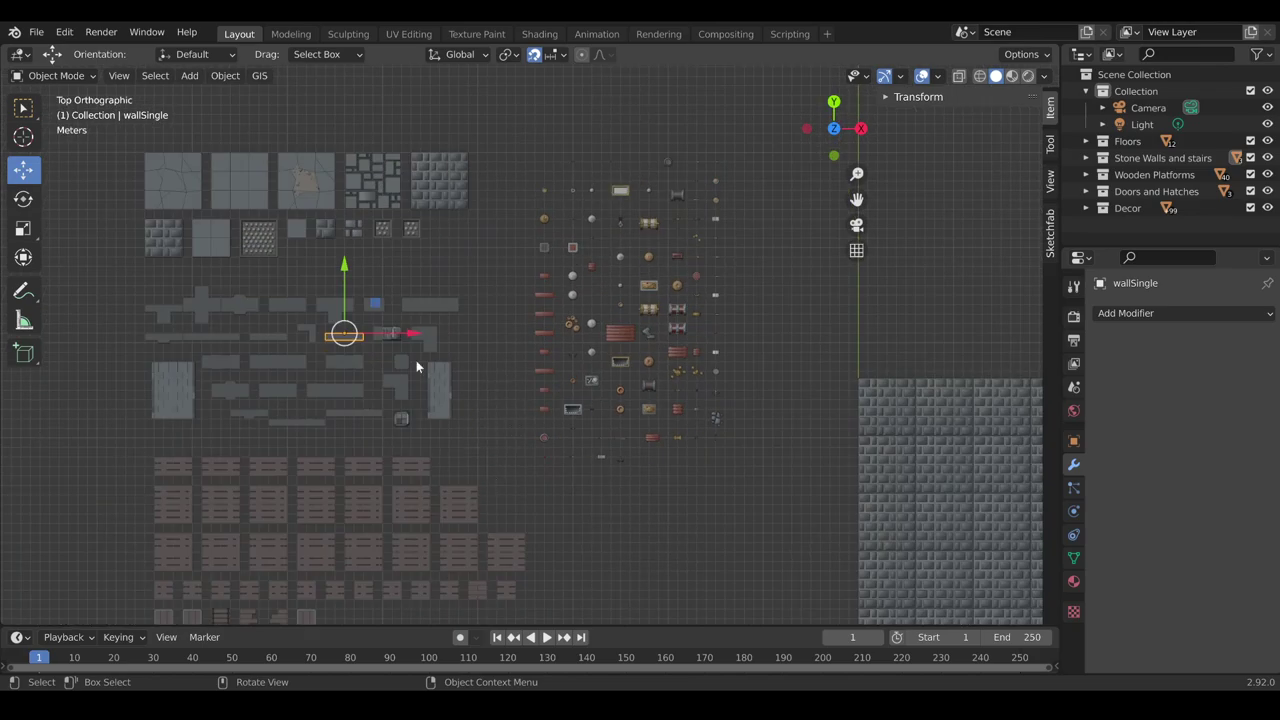
key("shift+d")
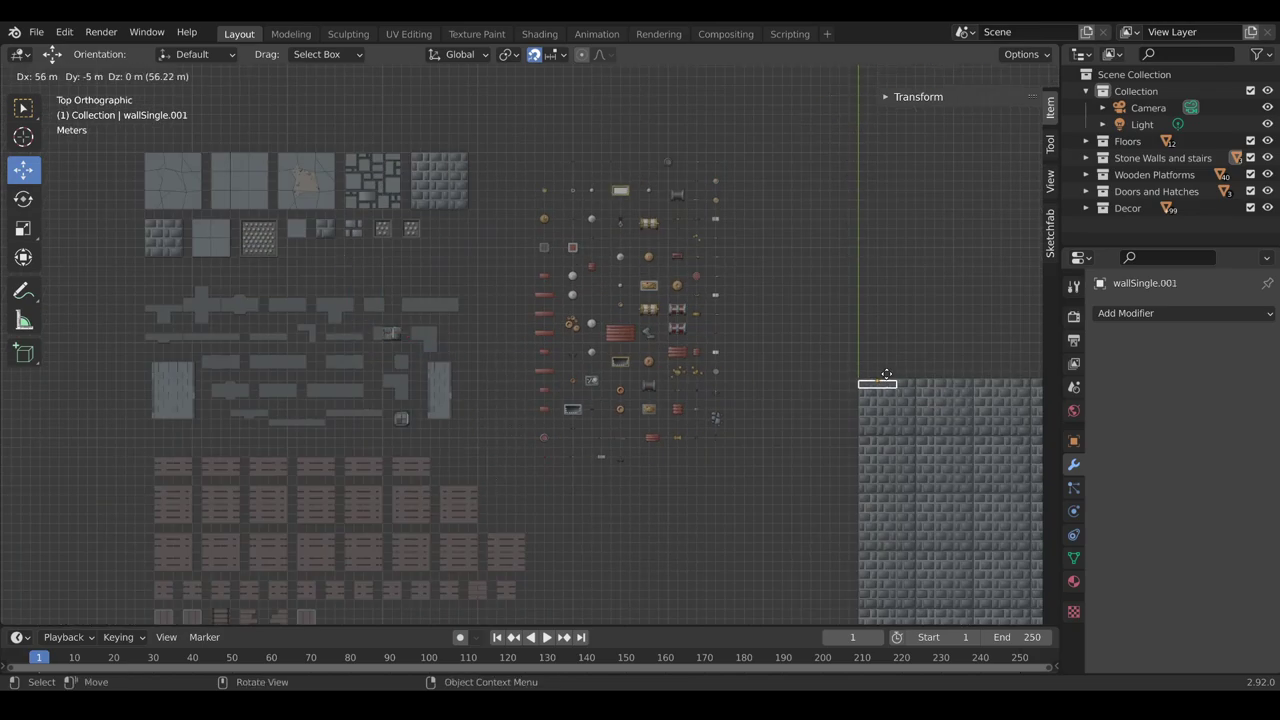
Drop wallSingle.001 at the floor corner and check the floor stays at 0 m height
left_click(880, 373)
middle_click_drag(797, 483, 603, 357)
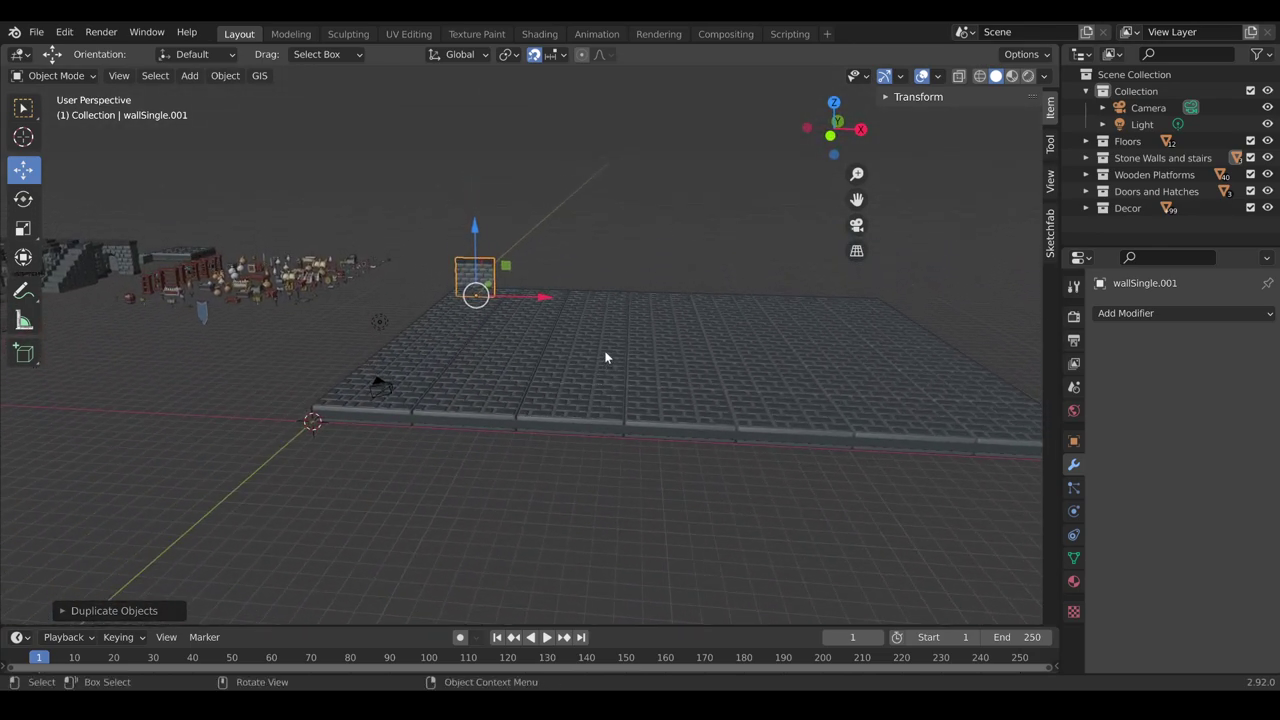
left_click(687, 404)
key("g")
key("z")
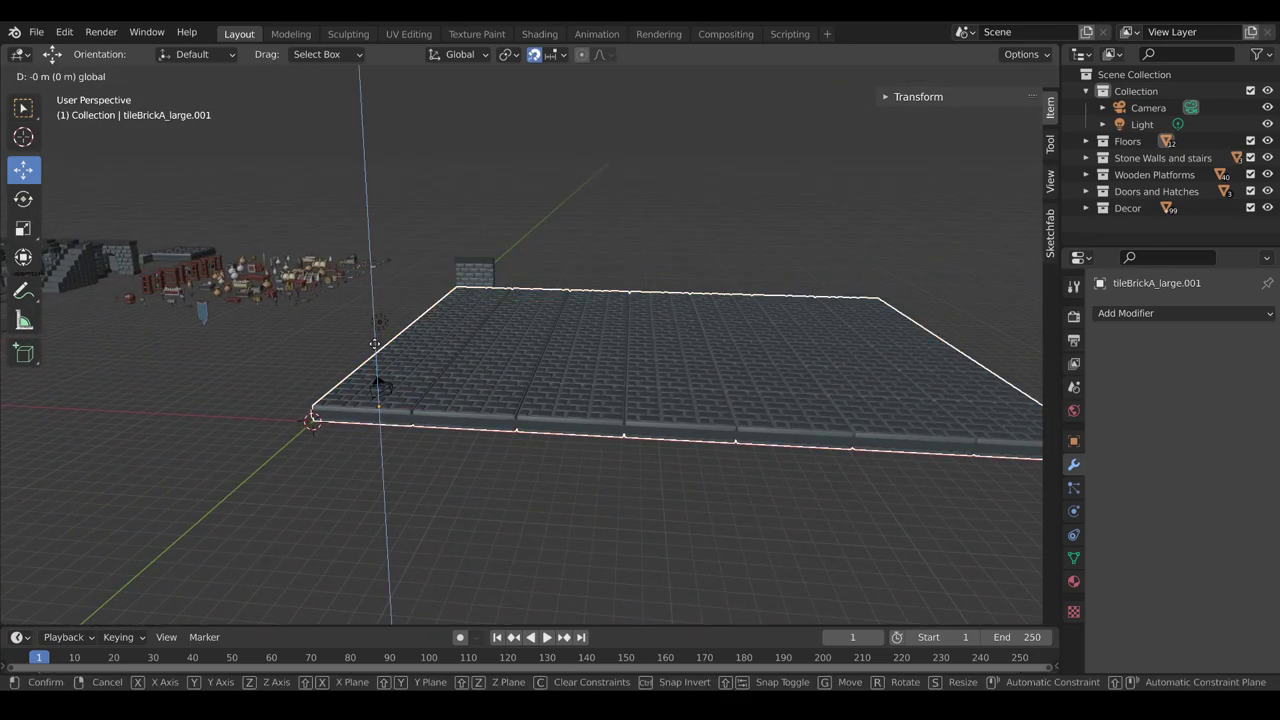
left_click(379, 340)
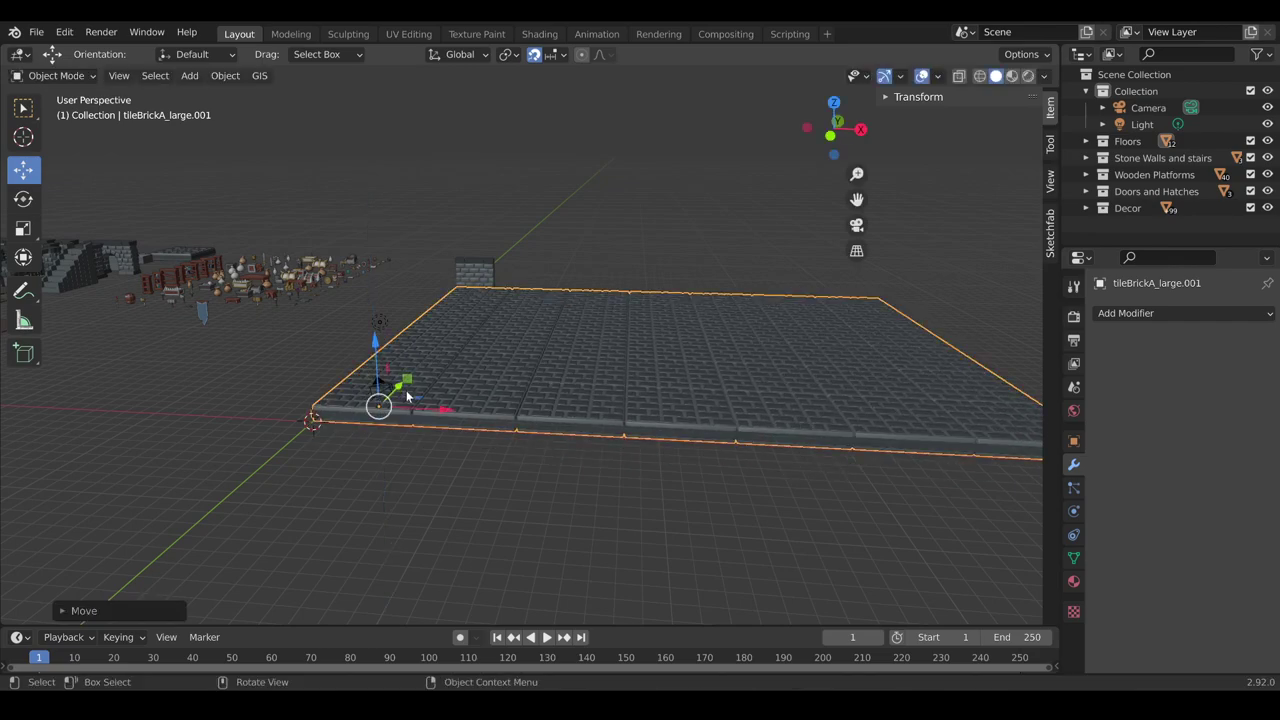
key("g")
key("z")
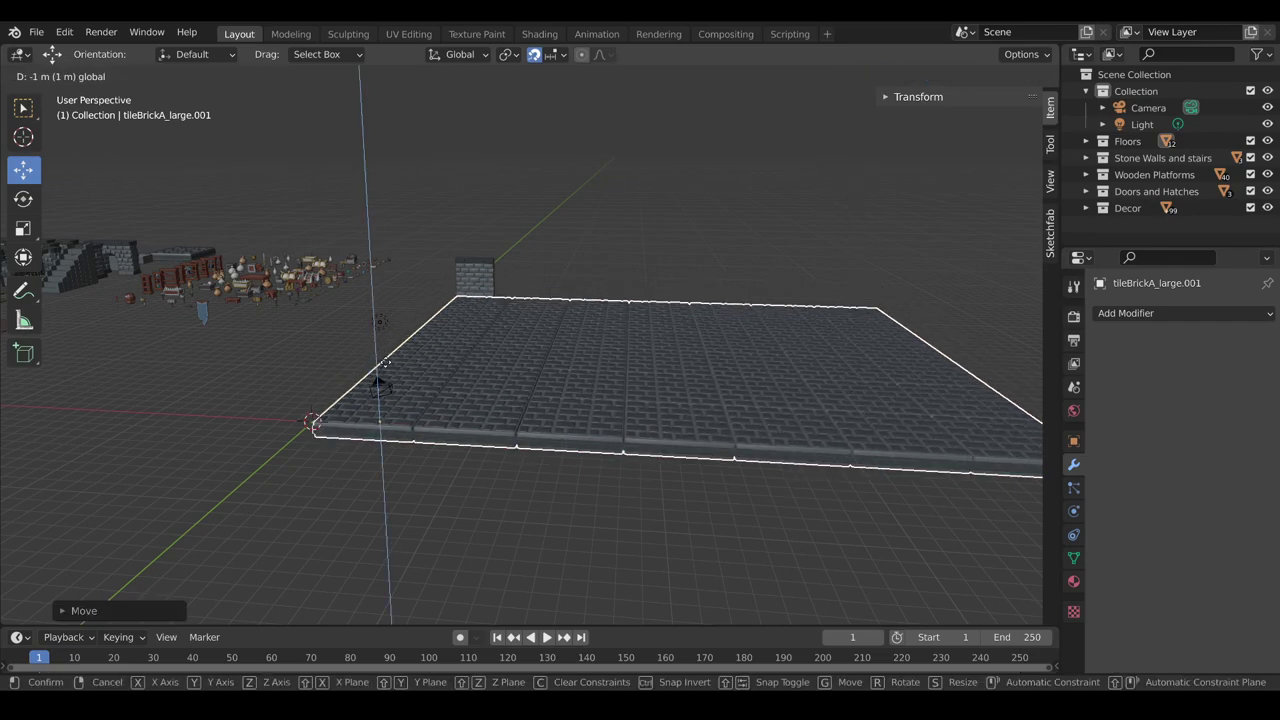
left_click(384, 344)
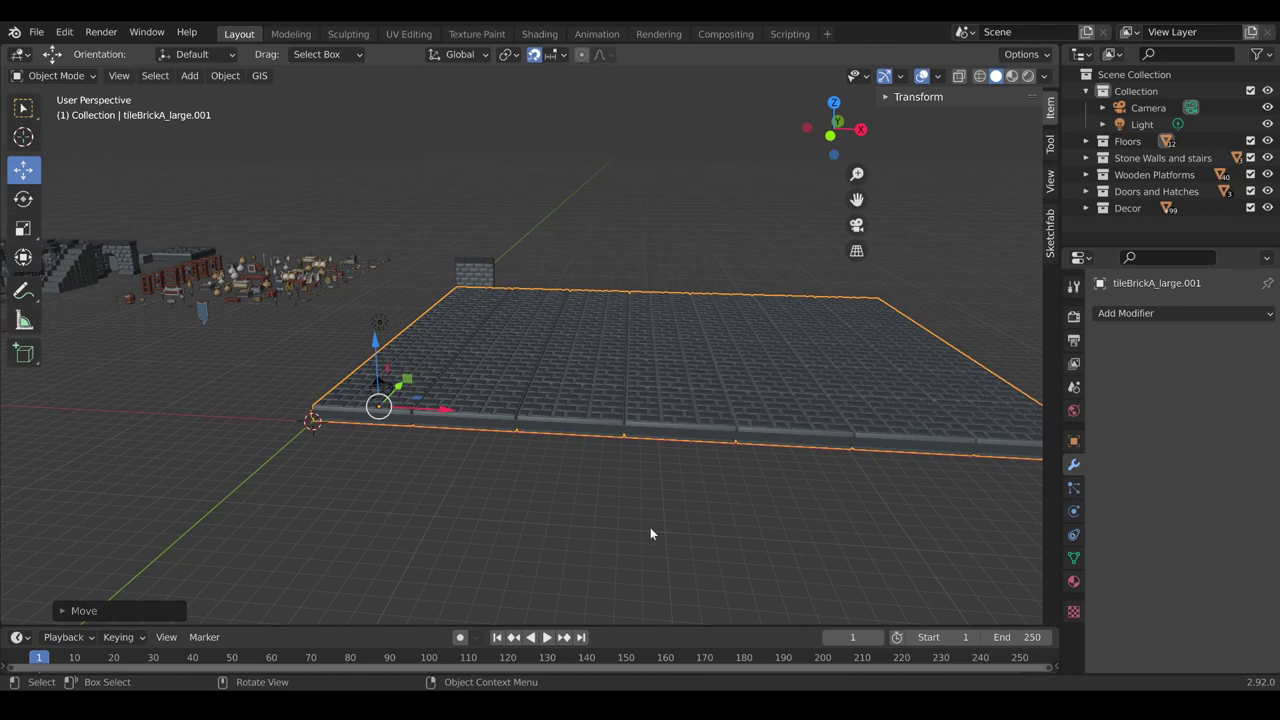
In front view, lower the brick floor slightly with its Z arrow
key("KP_7")
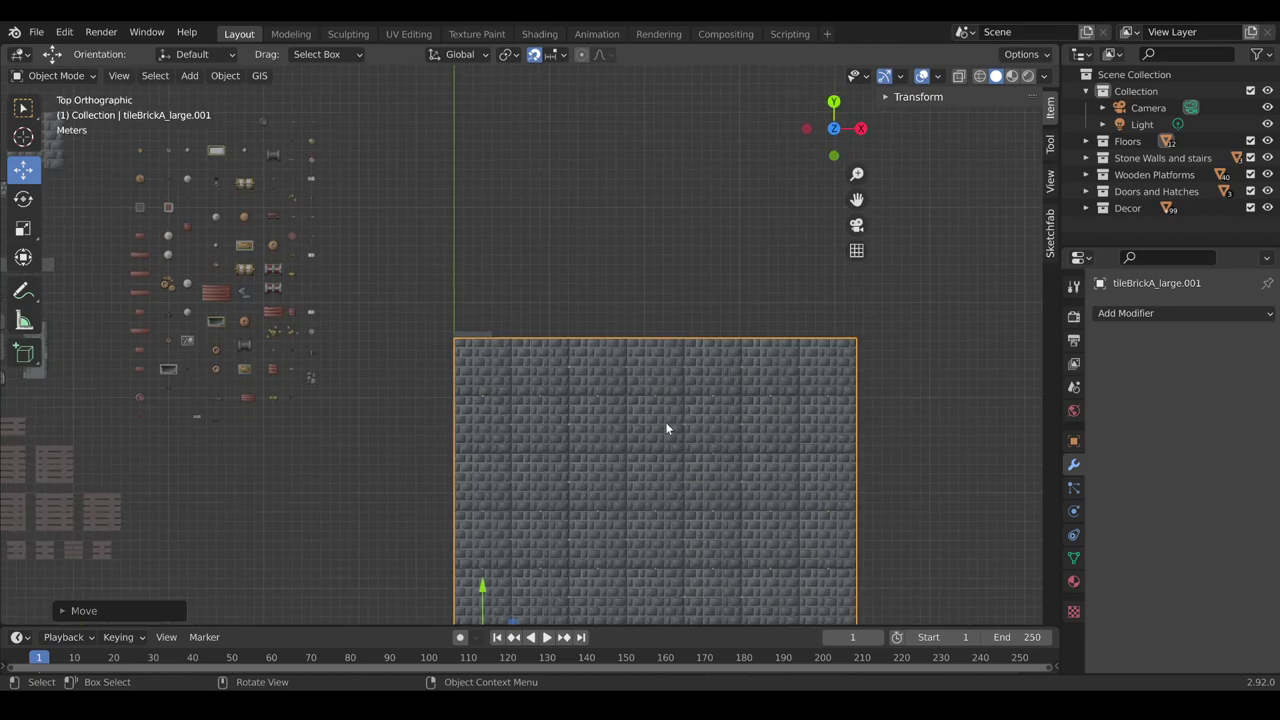
key("KP_1")
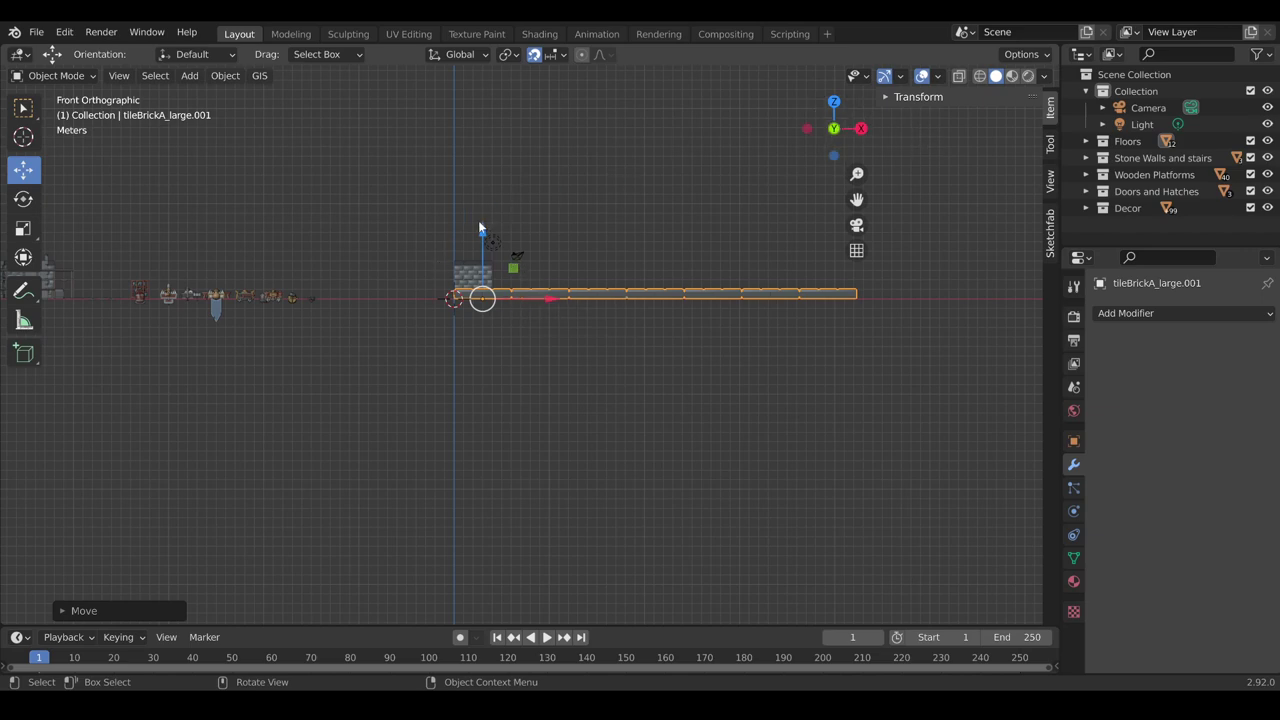
left_click_drag(483, 228, 485, 238)
Move the wall piece 1 m along Y onto the floor's back edge
middle_click_drag(598, 224, 473, 336)
left_click(476, 326)
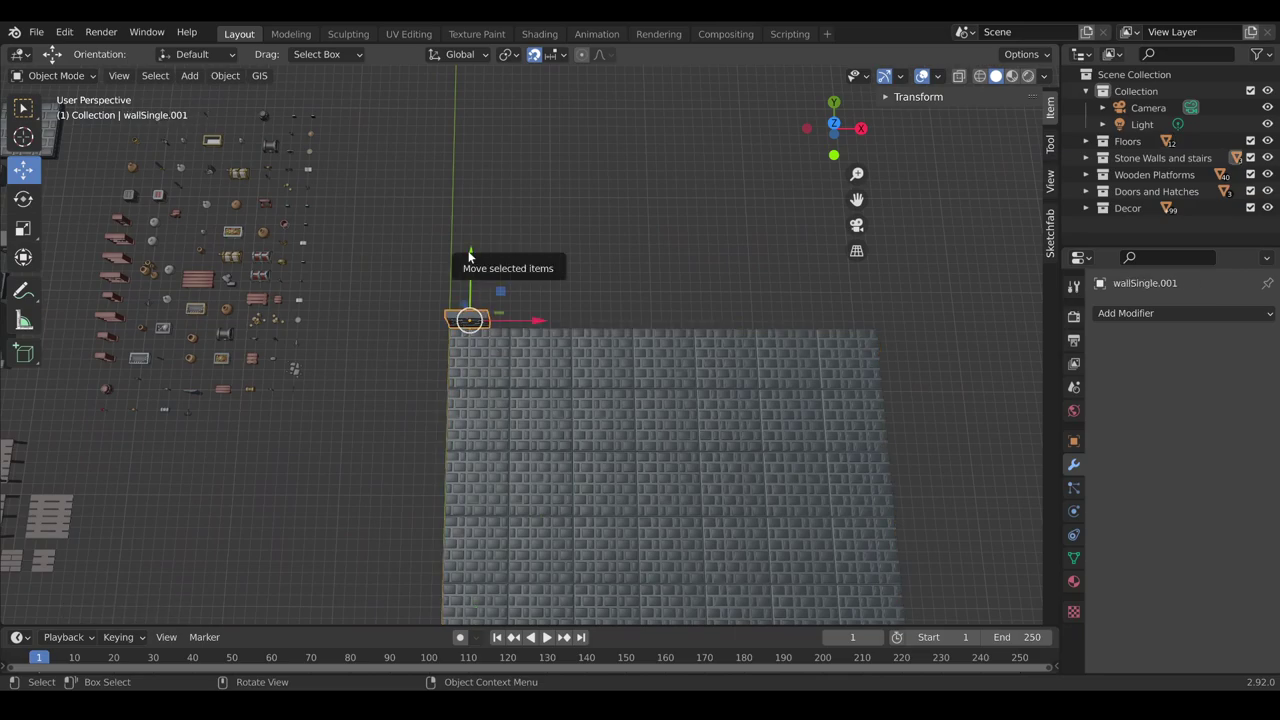
left_click_drag(474, 263, 469, 261)
middle_click_drag(469, 261, 594, 303)
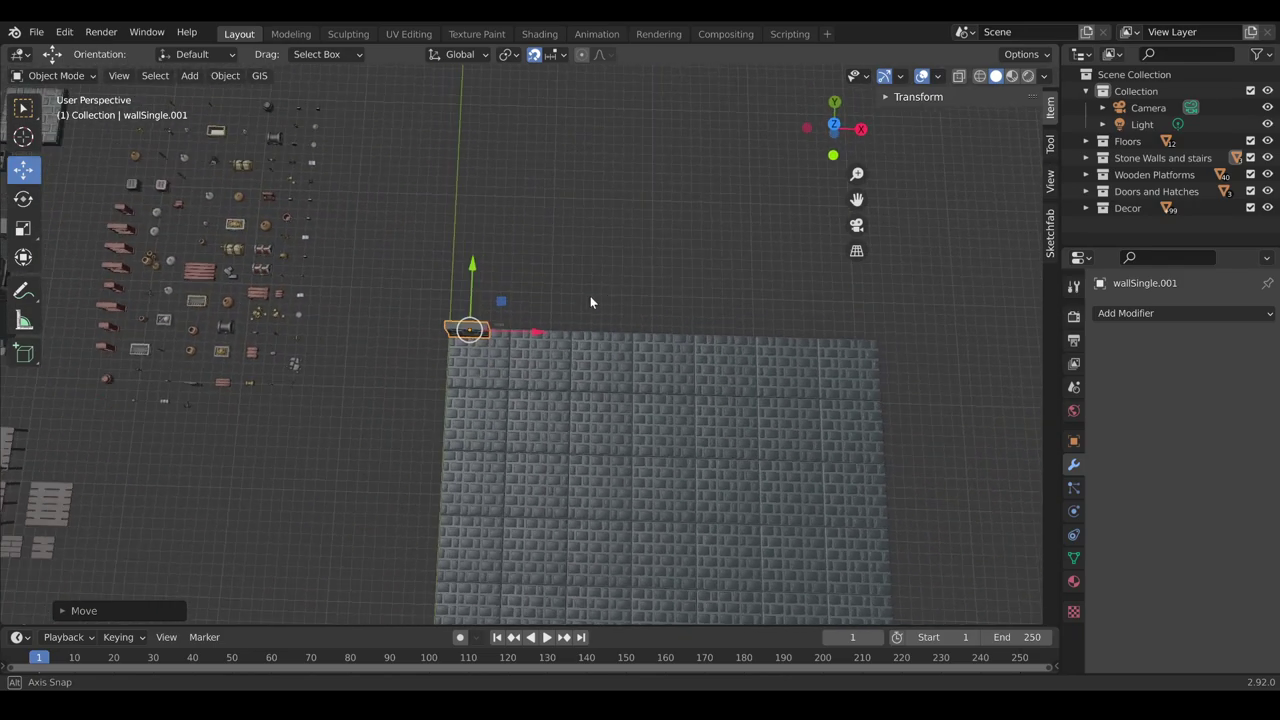
Add an Array modifier to the wall piece and set its Count to 10
left_click(1125, 314)
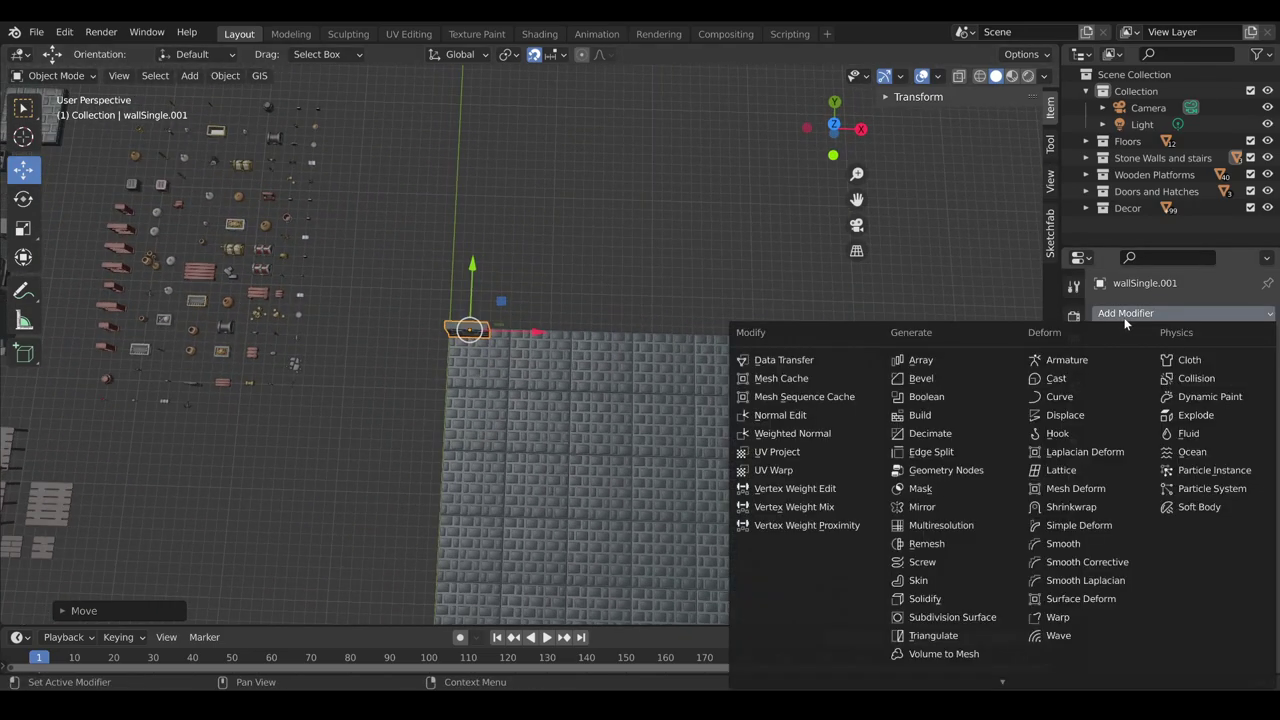
left_click(936, 368)
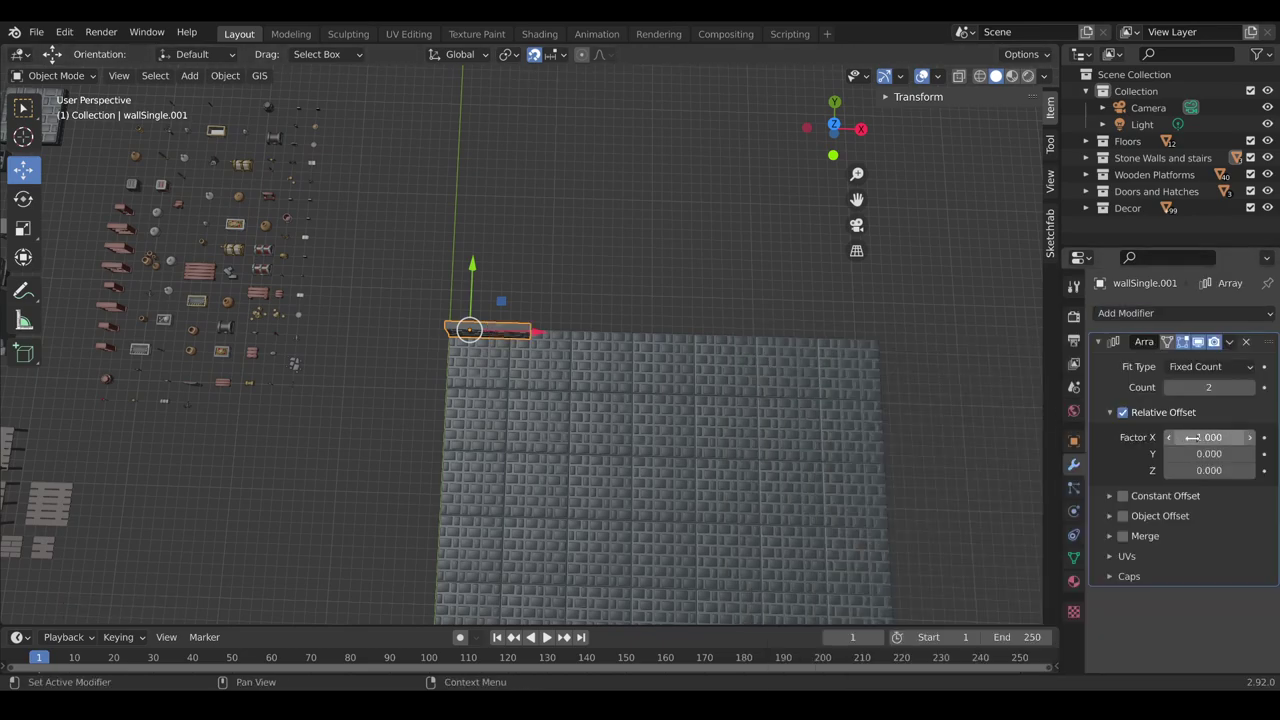
double_click(1249, 388)
double_click(1249, 388)
left_click(1249, 388)
double_click(1249, 388)
left_click(1249, 388)
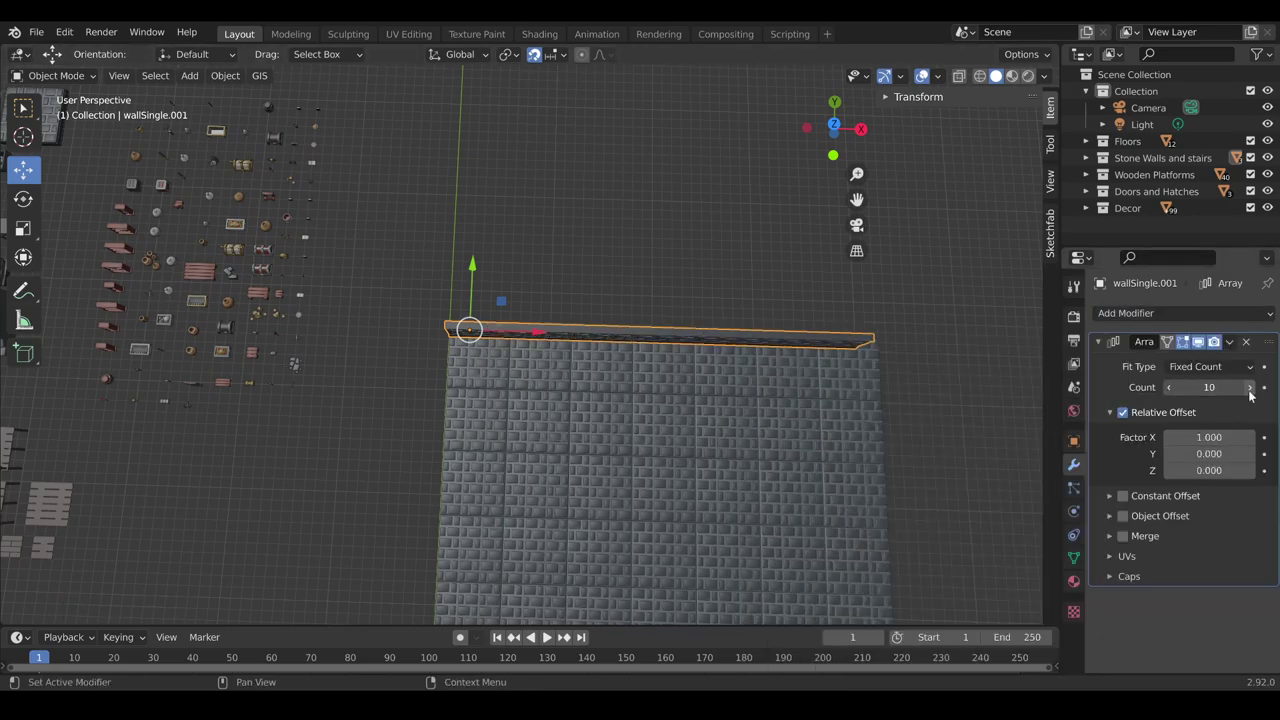
left_click(1249, 388)
middle_click_drag(882, 449, 638, 330, "shift")
scroll(729, 326, "down", 2)
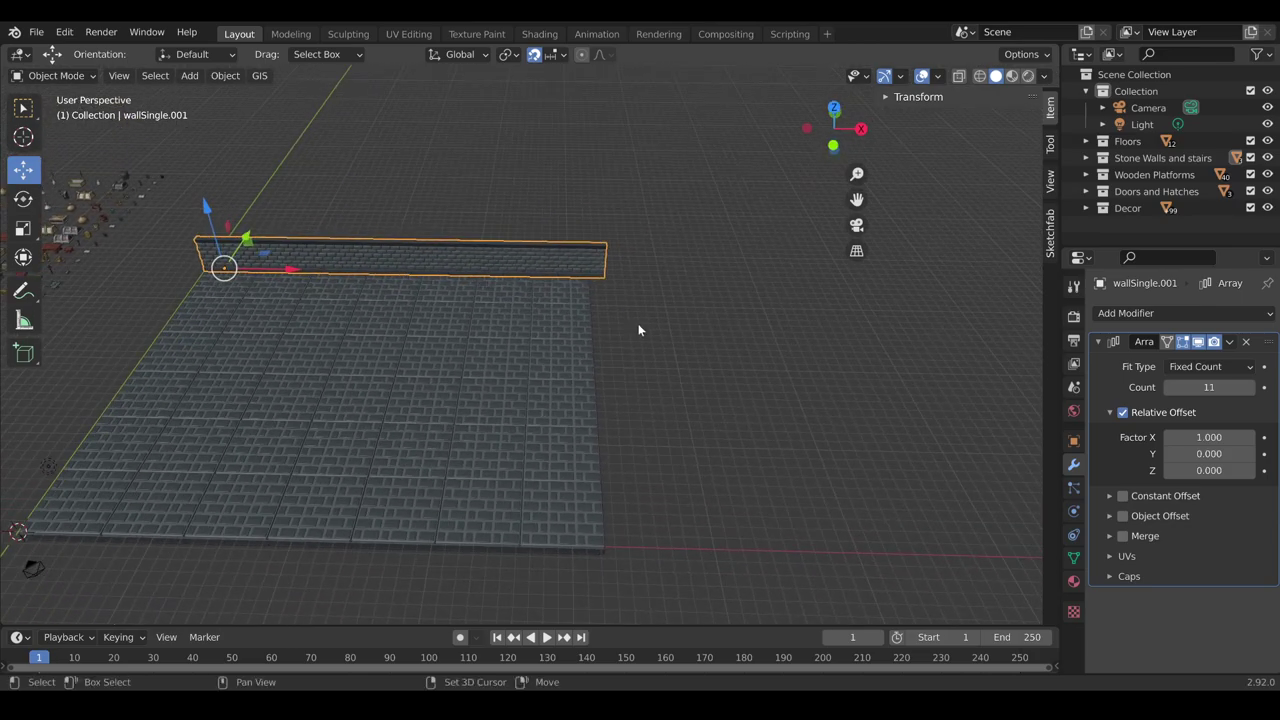
left_click(1169, 388)
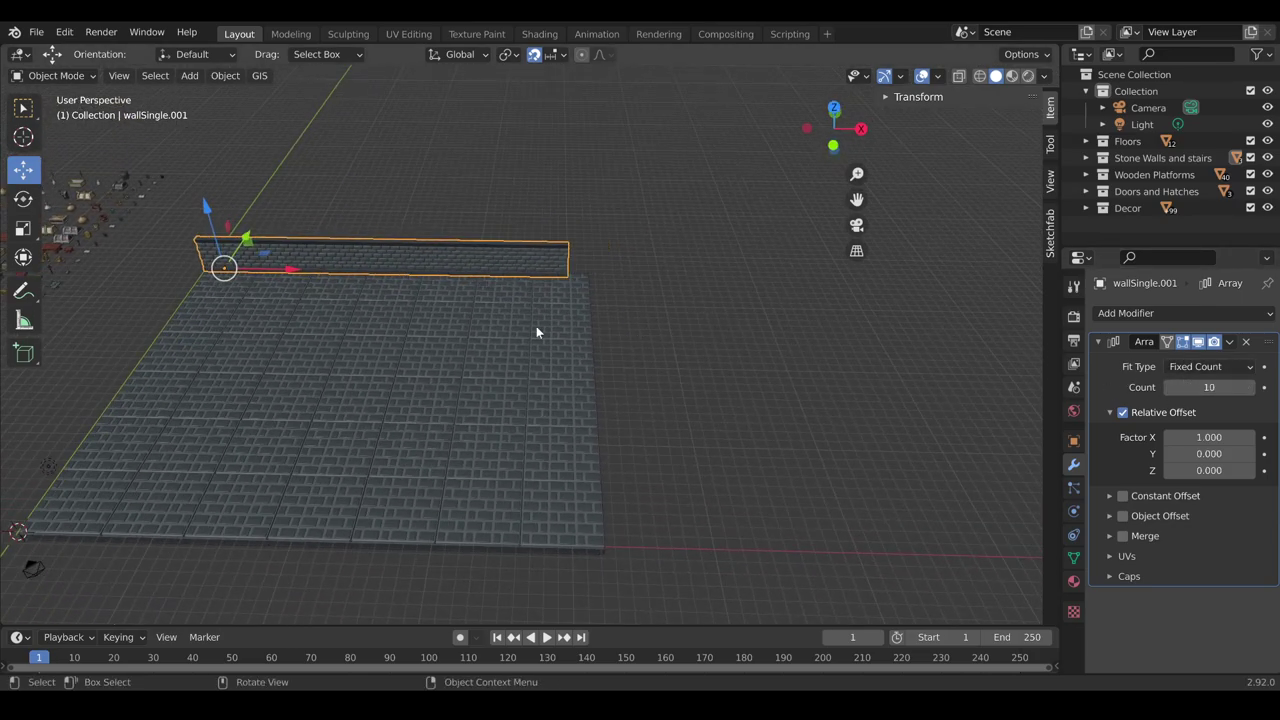
Inspect the 10-piece wall over the floor and open the Array modifier's options
middle_click_drag(536, 332, 613, 349)
middle_click_drag(523, 286, 466, 382)
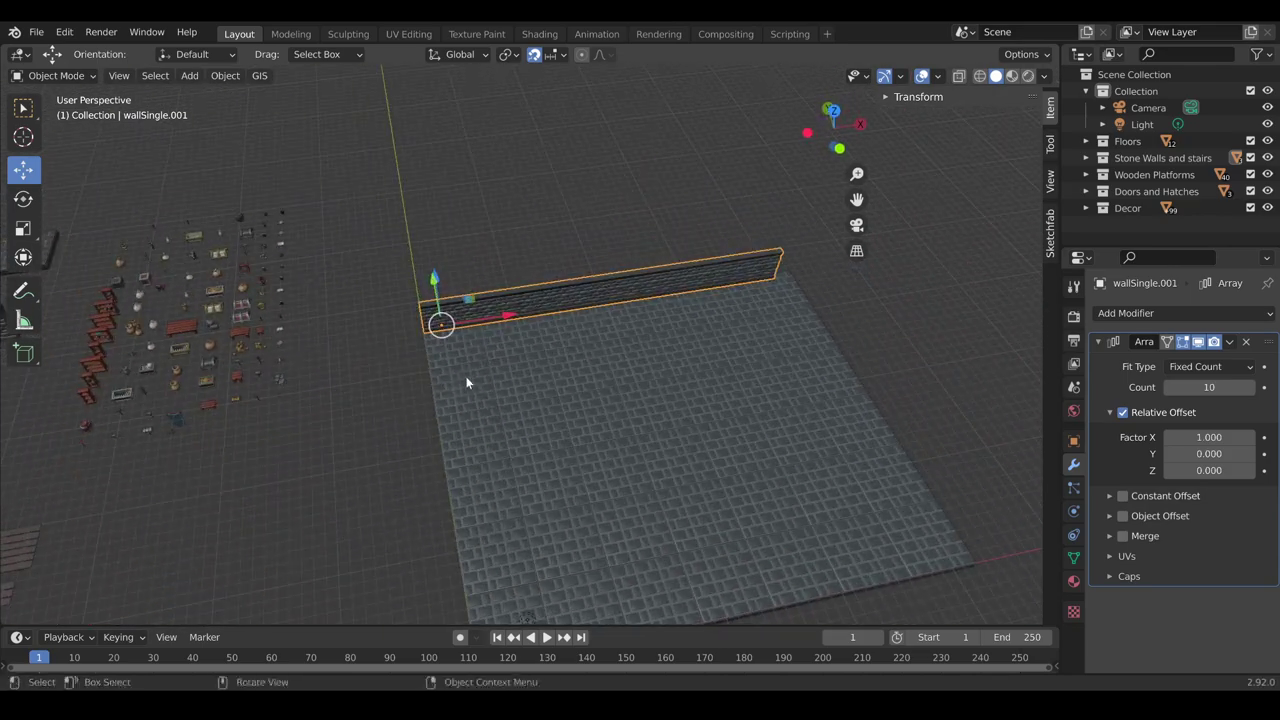
middle_click_drag(662, 384, 531, 369)
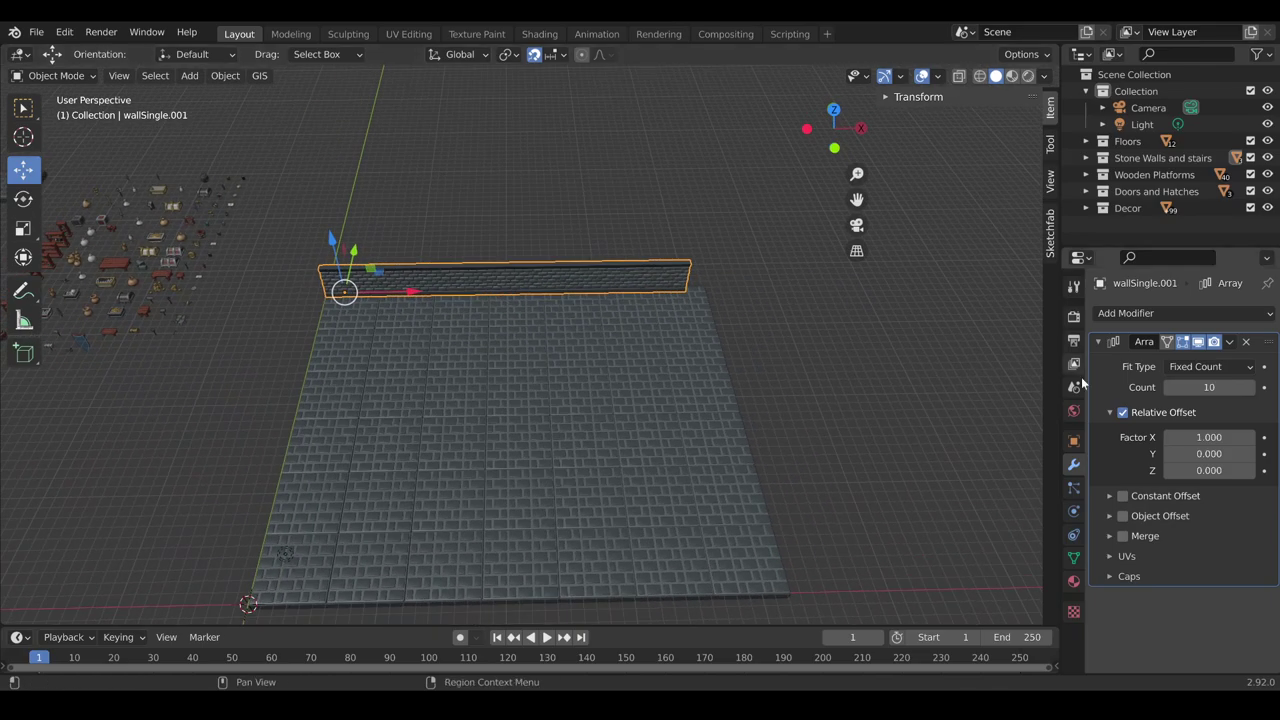
left_click(1229, 341)
Apply the back wall's Array modifier and place a wall copy along the floor's front edge
left_click(1125, 362)
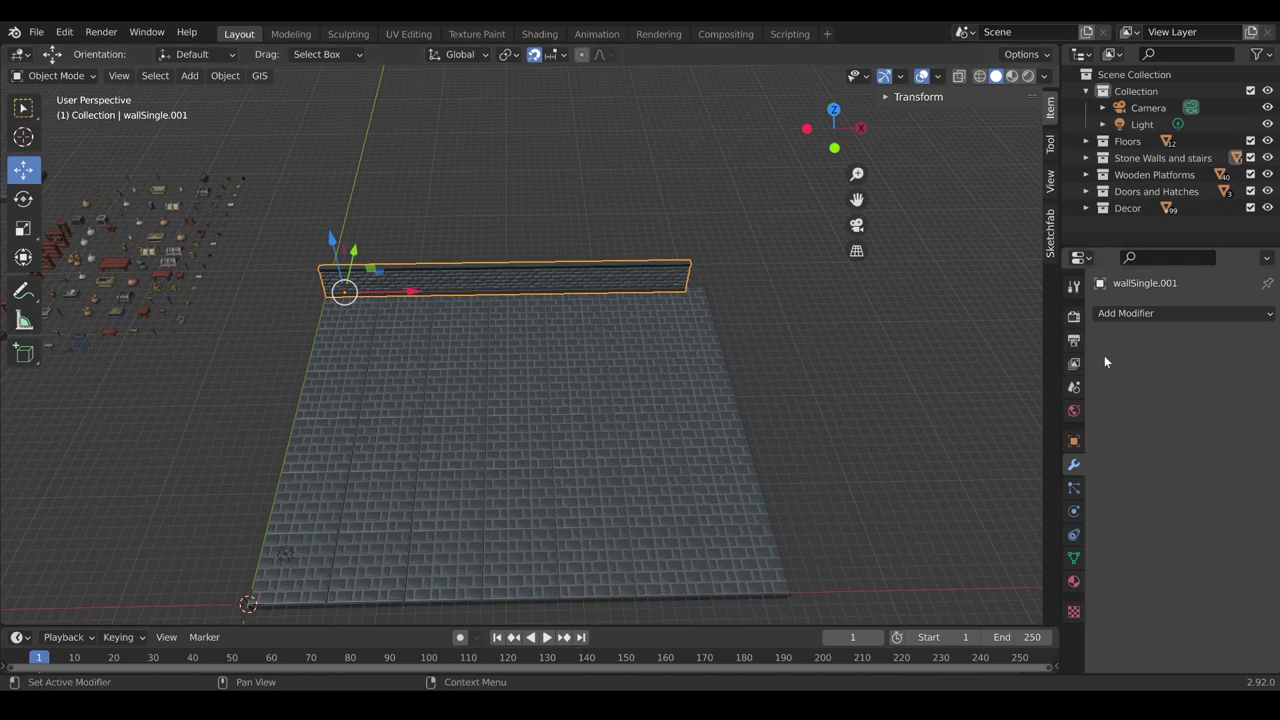
key("shift+d")
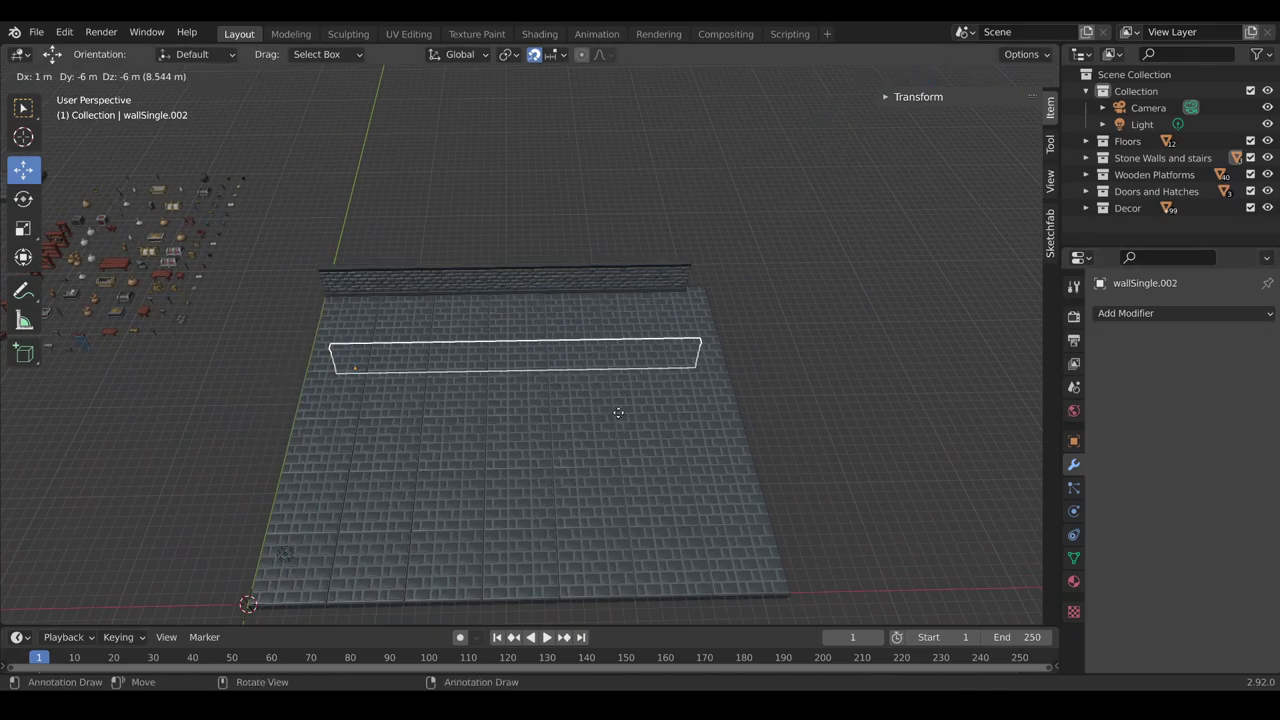
key("Escape")
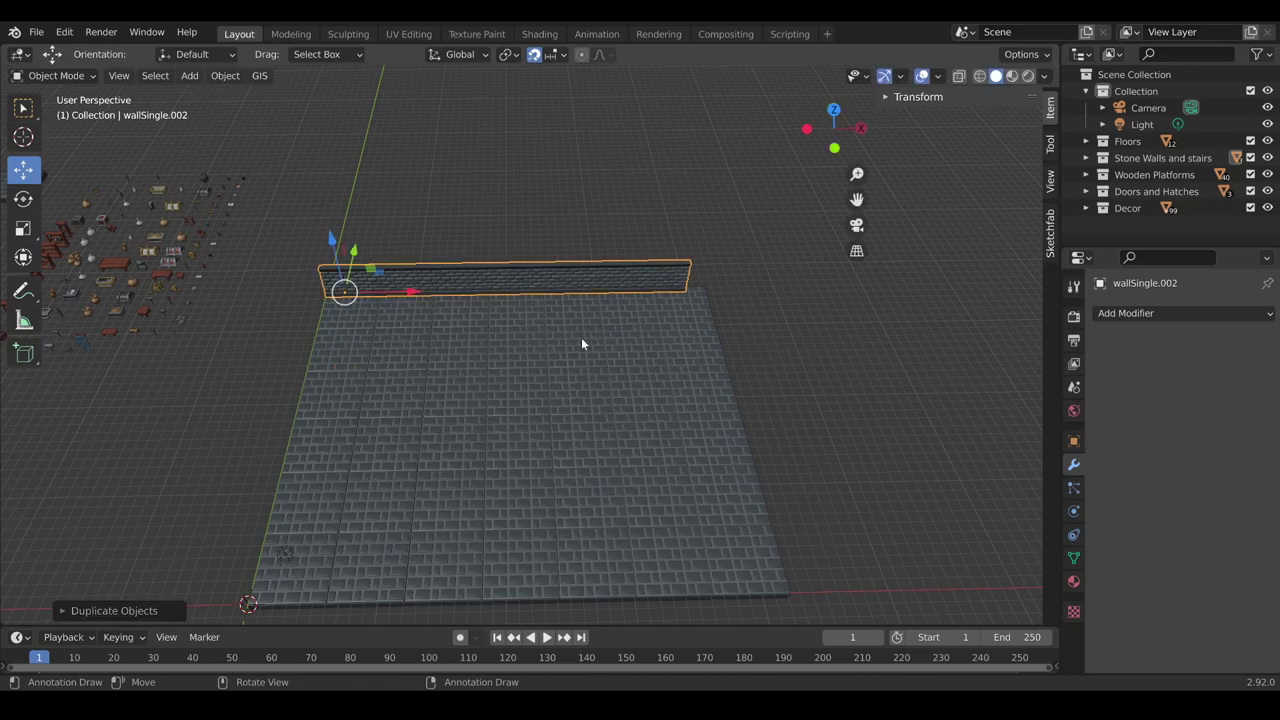
key("KP_7")
key("shift+d")
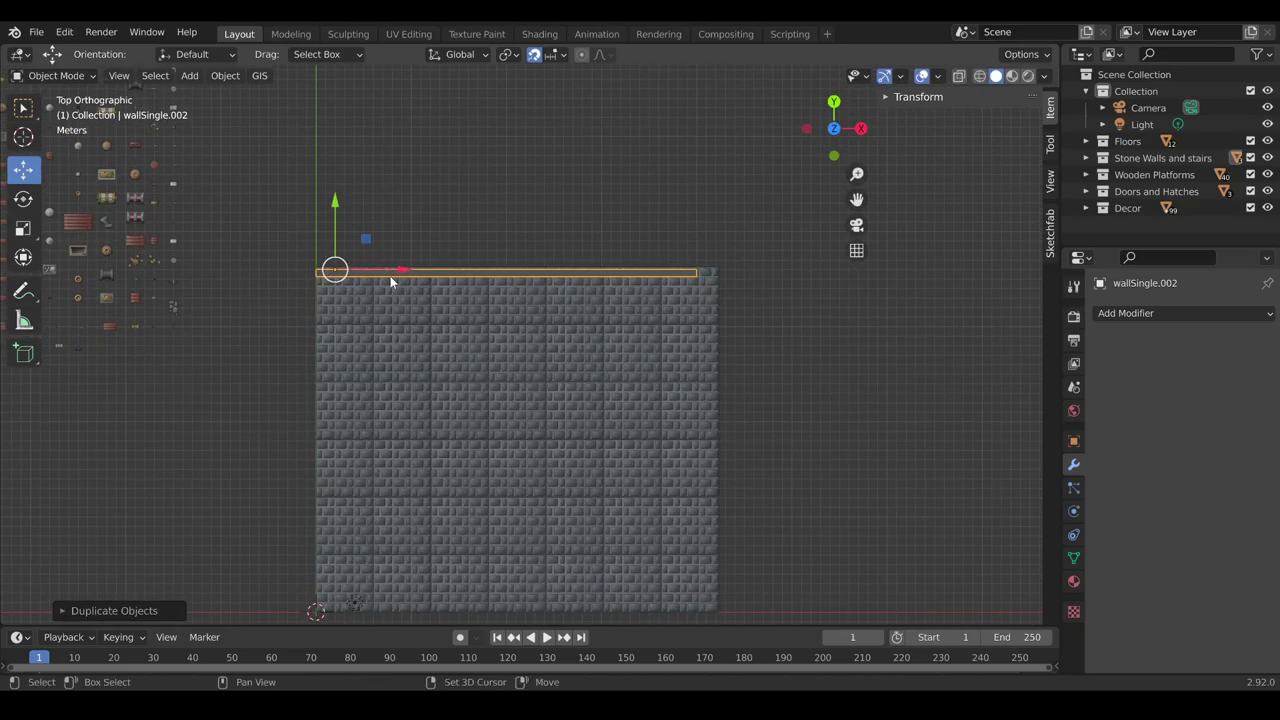
left_click(387, 608)
middle_click_drag(786, 489, 781, 409, "shift")
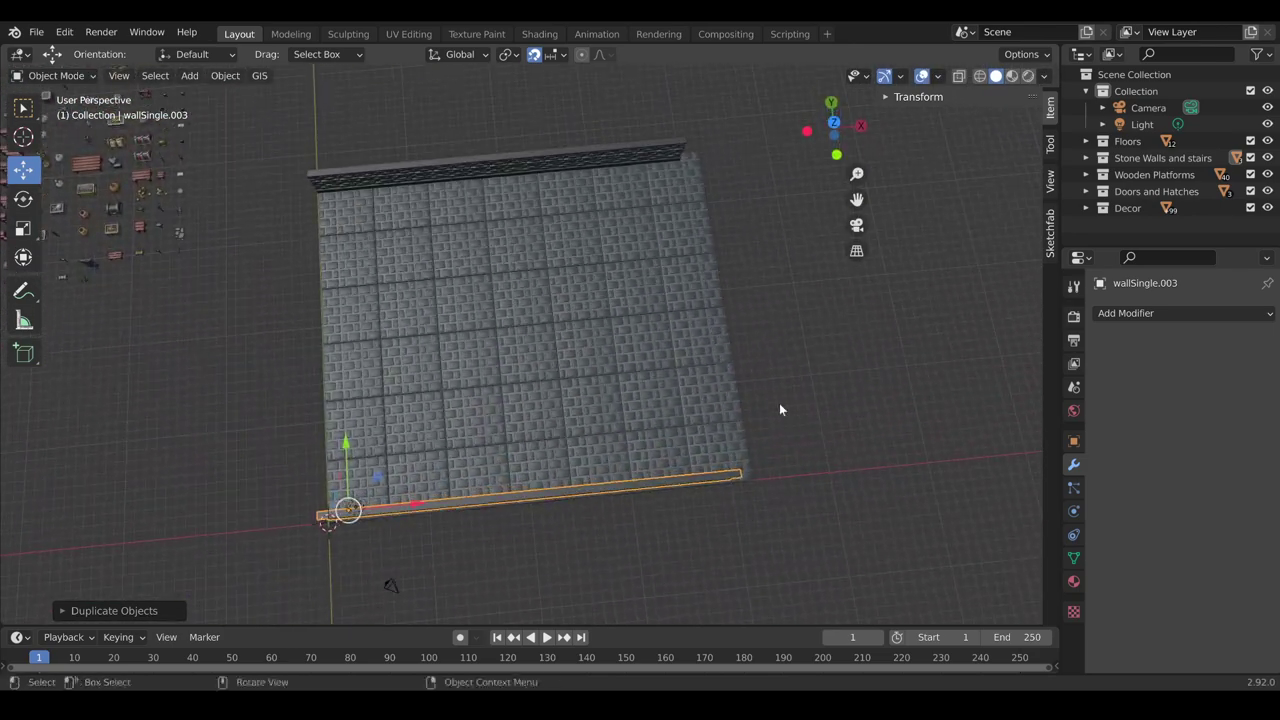
key("KP_7")
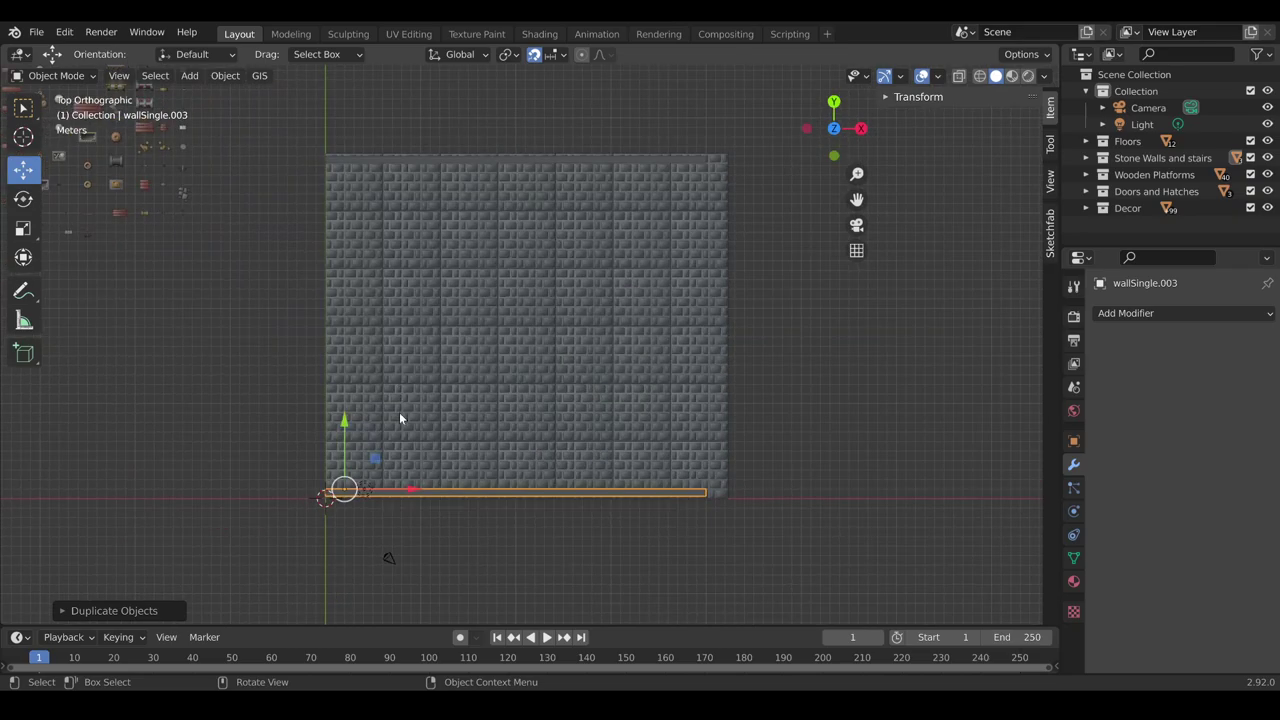
Add another wall copy turned -90° and set it along the floor's left edge
key("shift+d")
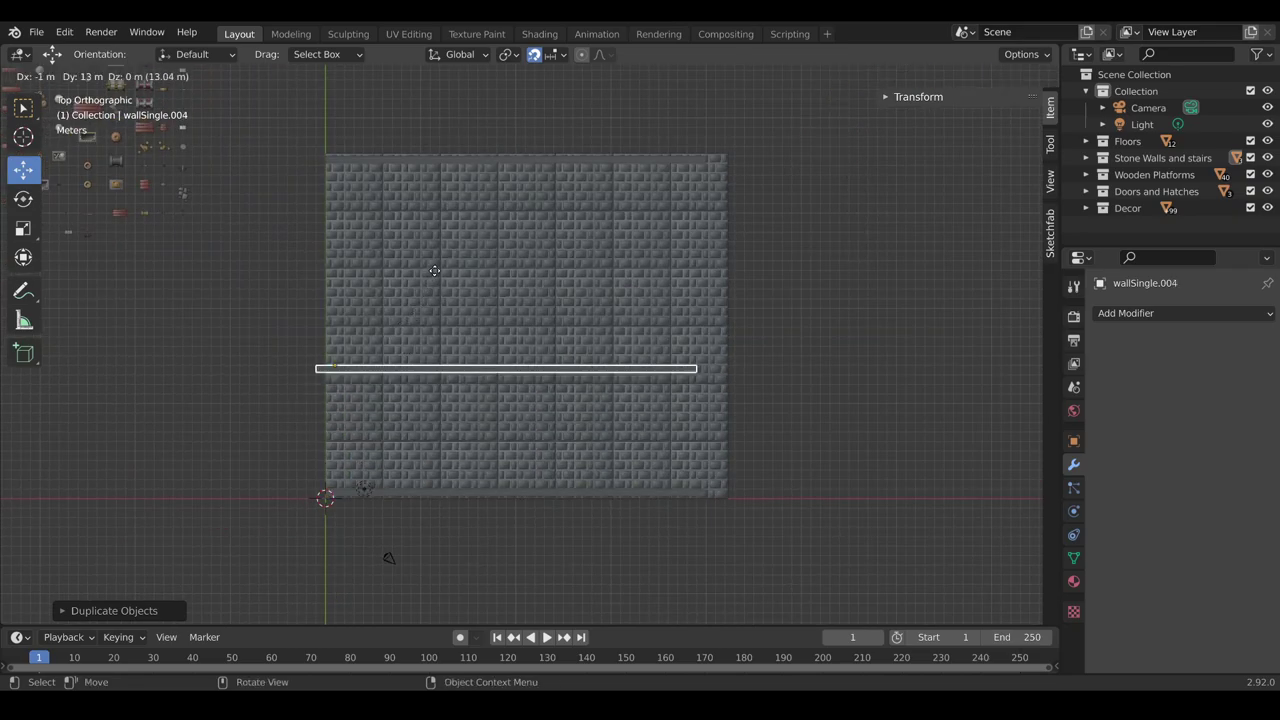
left_click(437, 265)
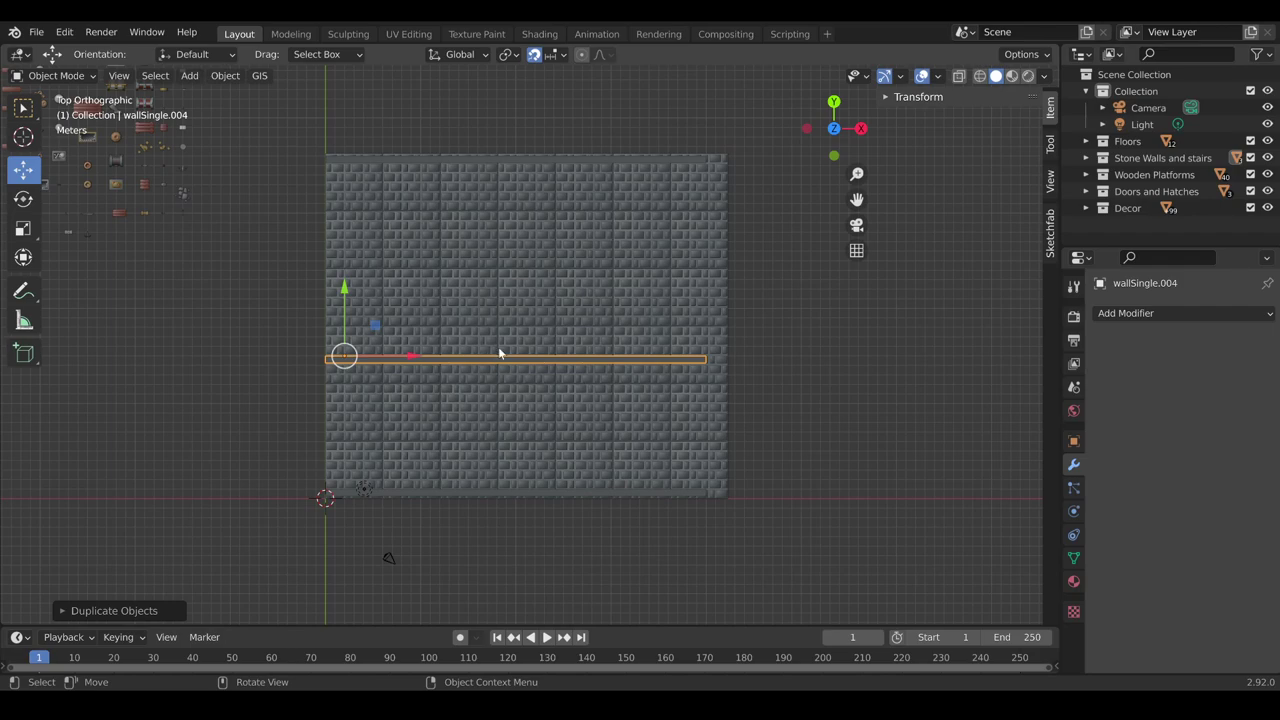
key("r")
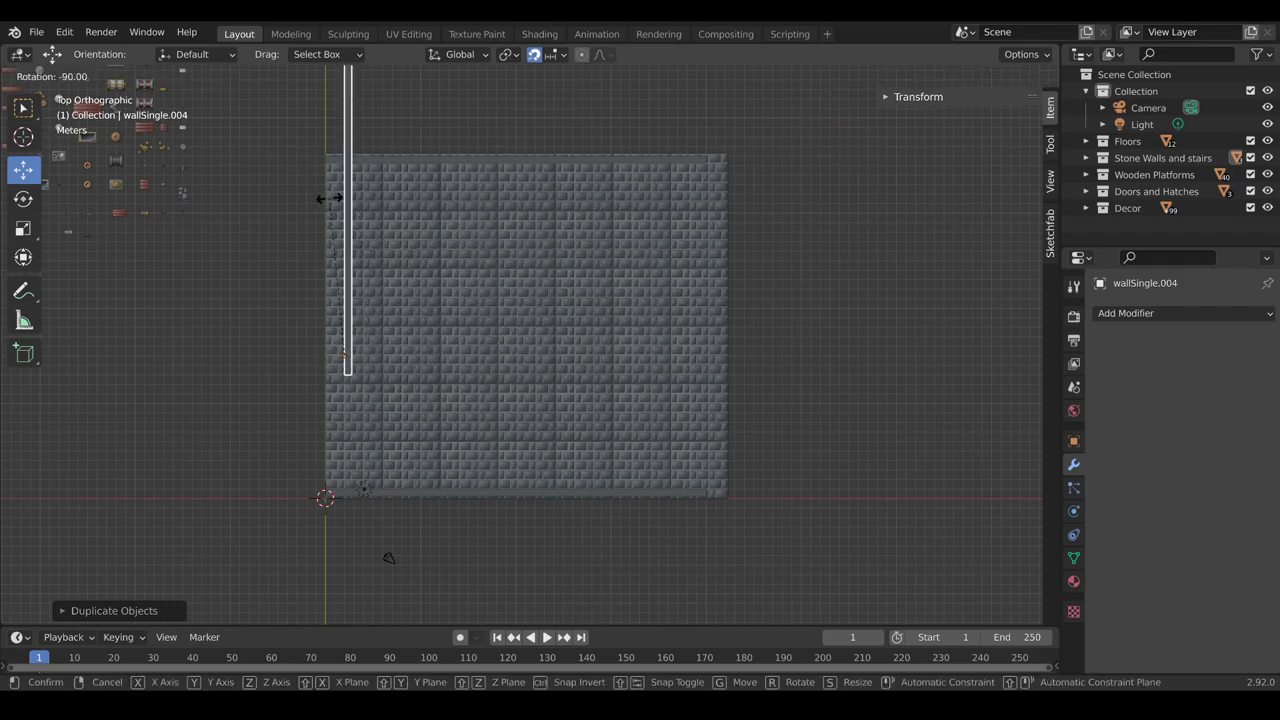
left_click(333, 205)
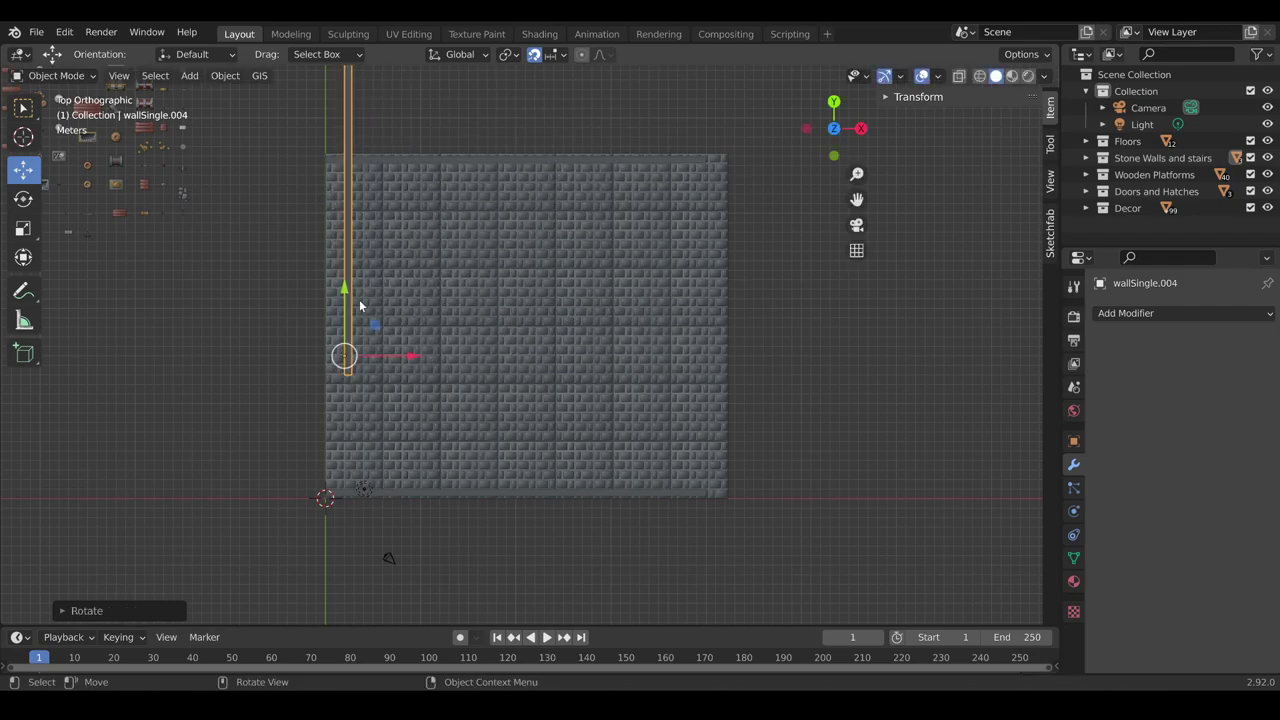
left_click_drag(345, 358, 326, 497)
middle_click_drag(760, 428, 514, 349)
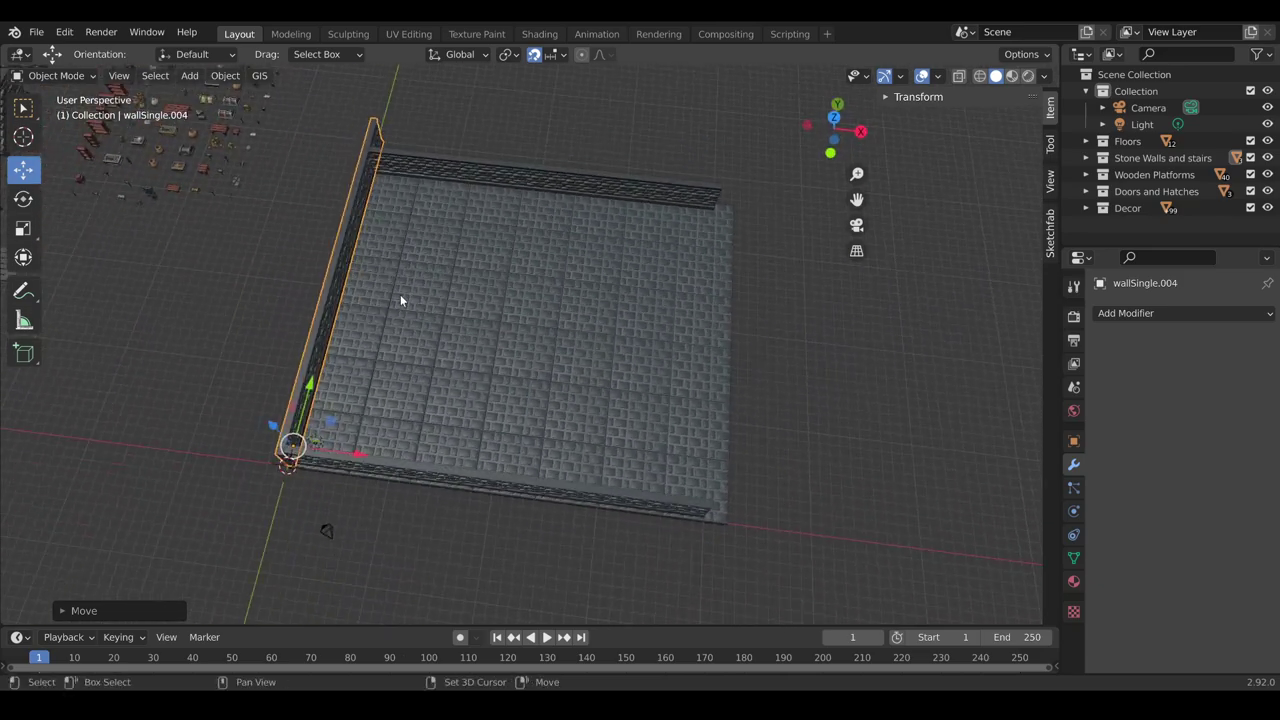
Copy the left wall 40 m along X to the floor's right edge
key("shift+d")
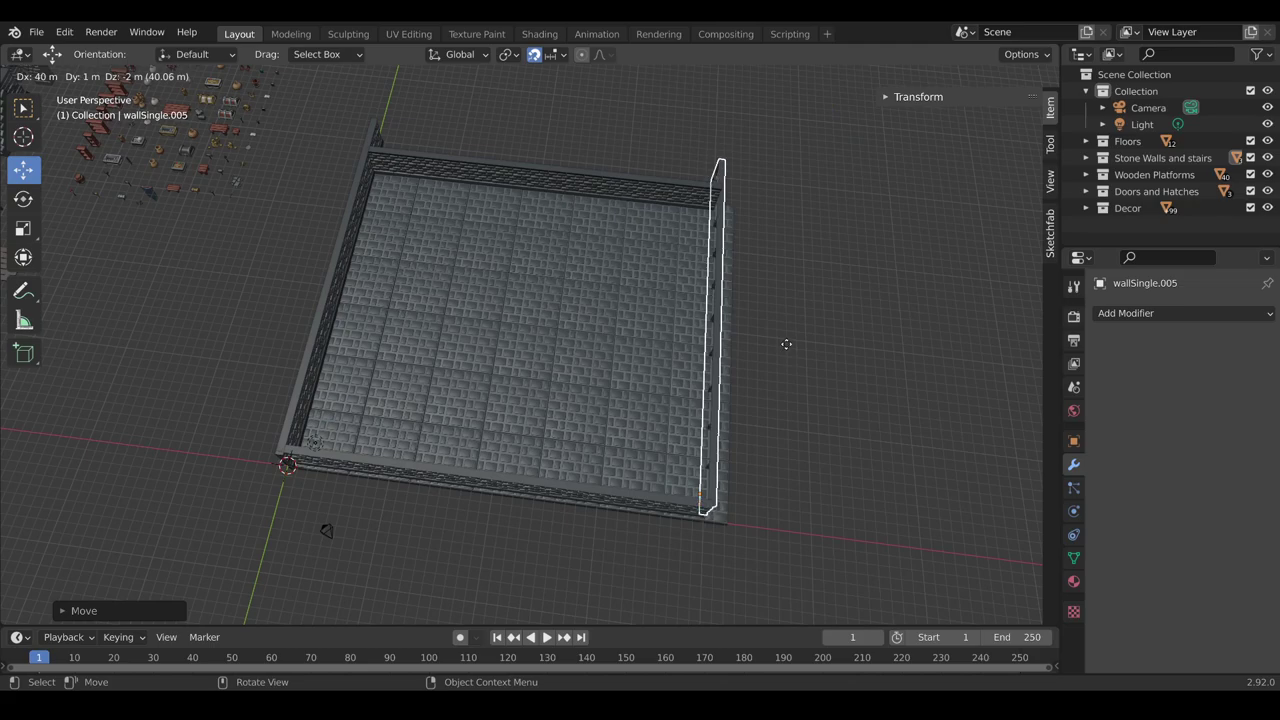
left_click(786, 350)
middle_click_drag(789, 418, 759, 410)
scroll(643, 341, "up", 5)
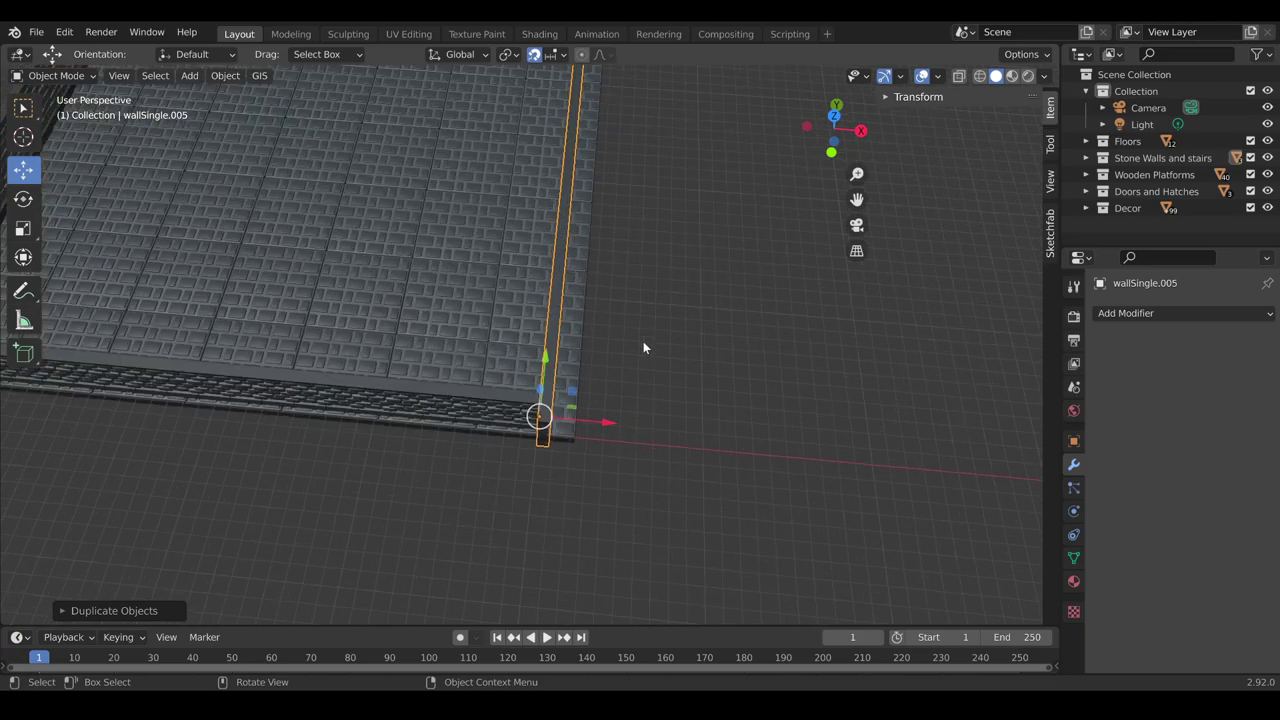
middle_click_drag(656, 394, 527, 333)
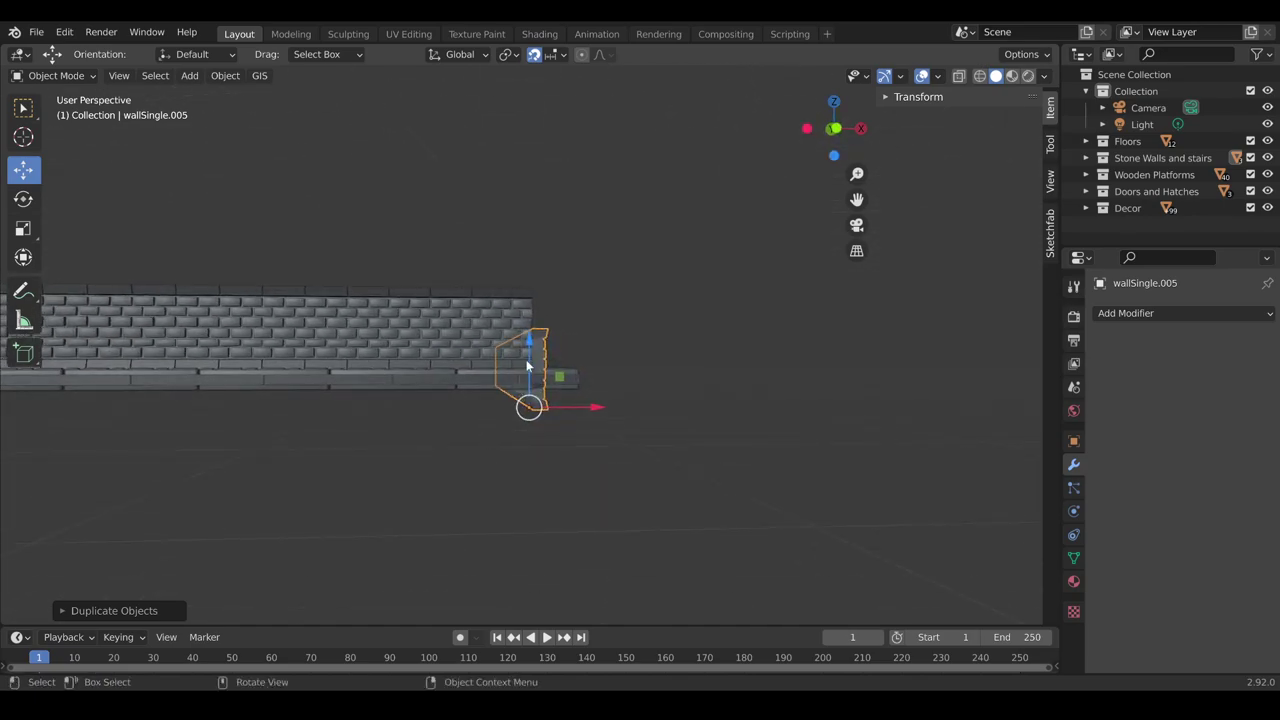
Move the new right wall along Z so its height lines up with the others
key("g")
key("z")
left_click(707, 369)
middle_click_drag(707, 369, 706, 377)
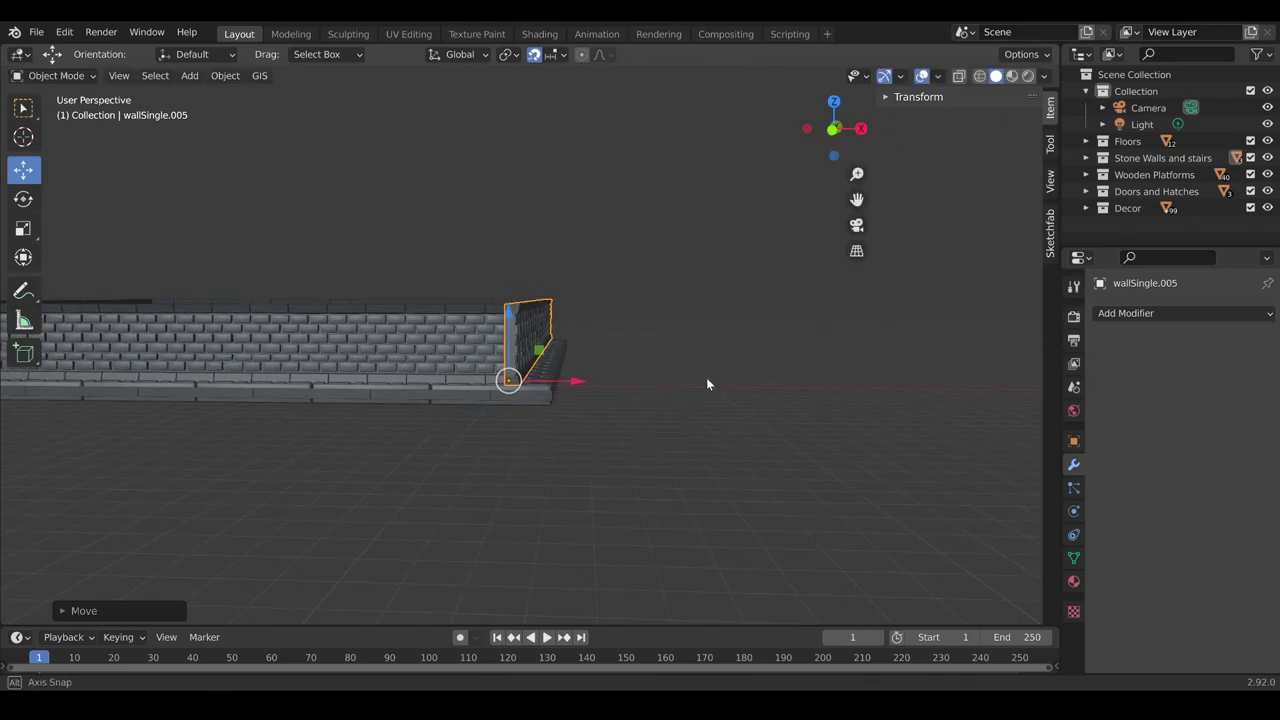
middle_click_drag(633, 306, 533, 303)
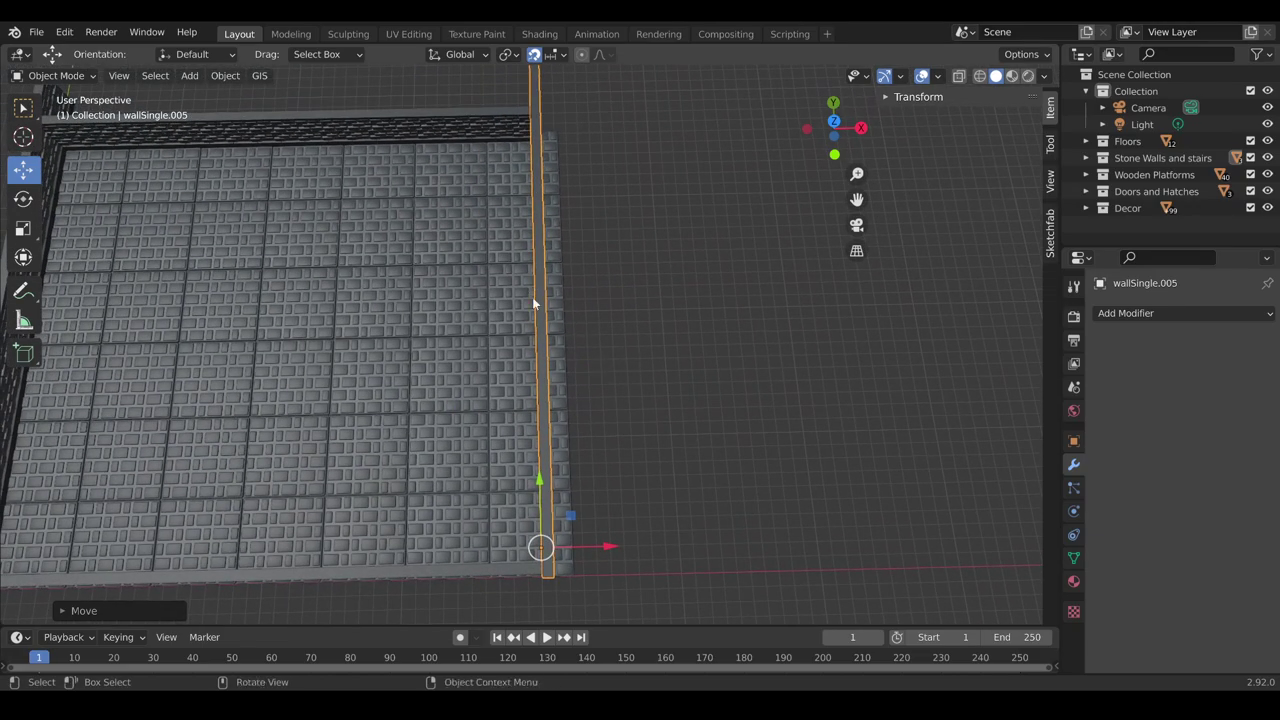
Set the right wall's origin to Origin to Center of Mass (Surface)
right_click(535, 298)
key("r")
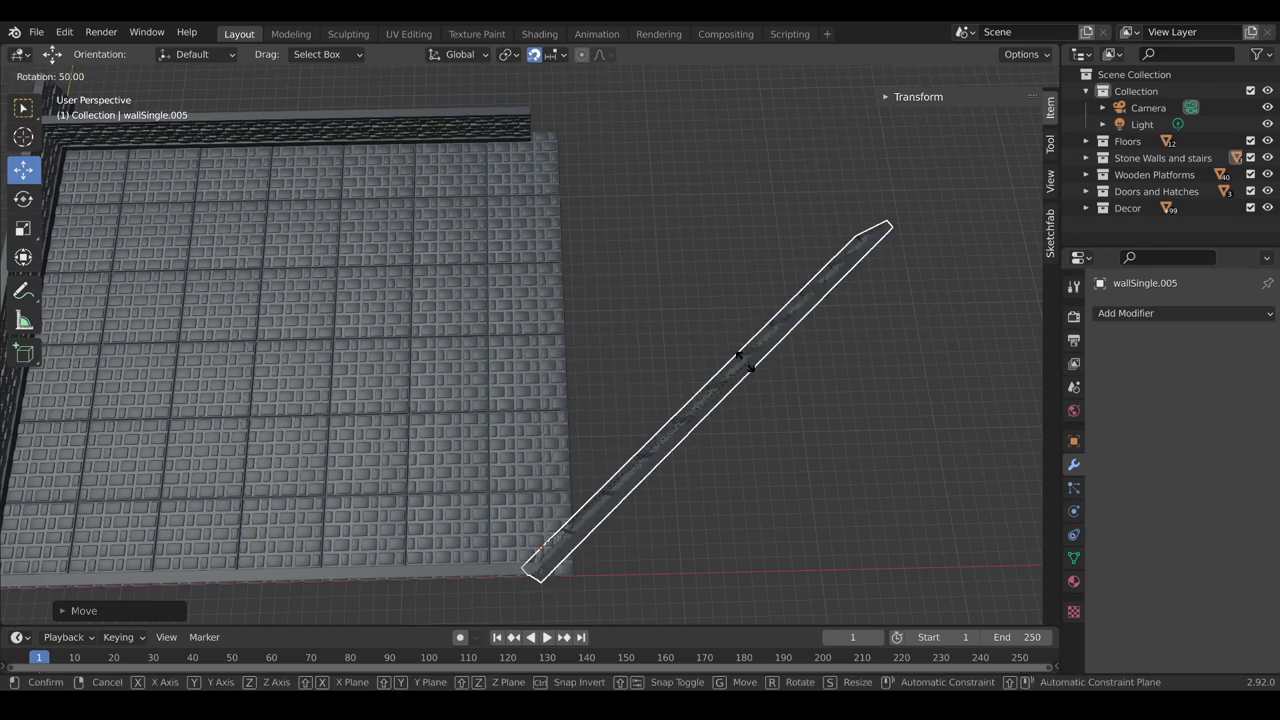
key("Escape")
right_click(544, 306)
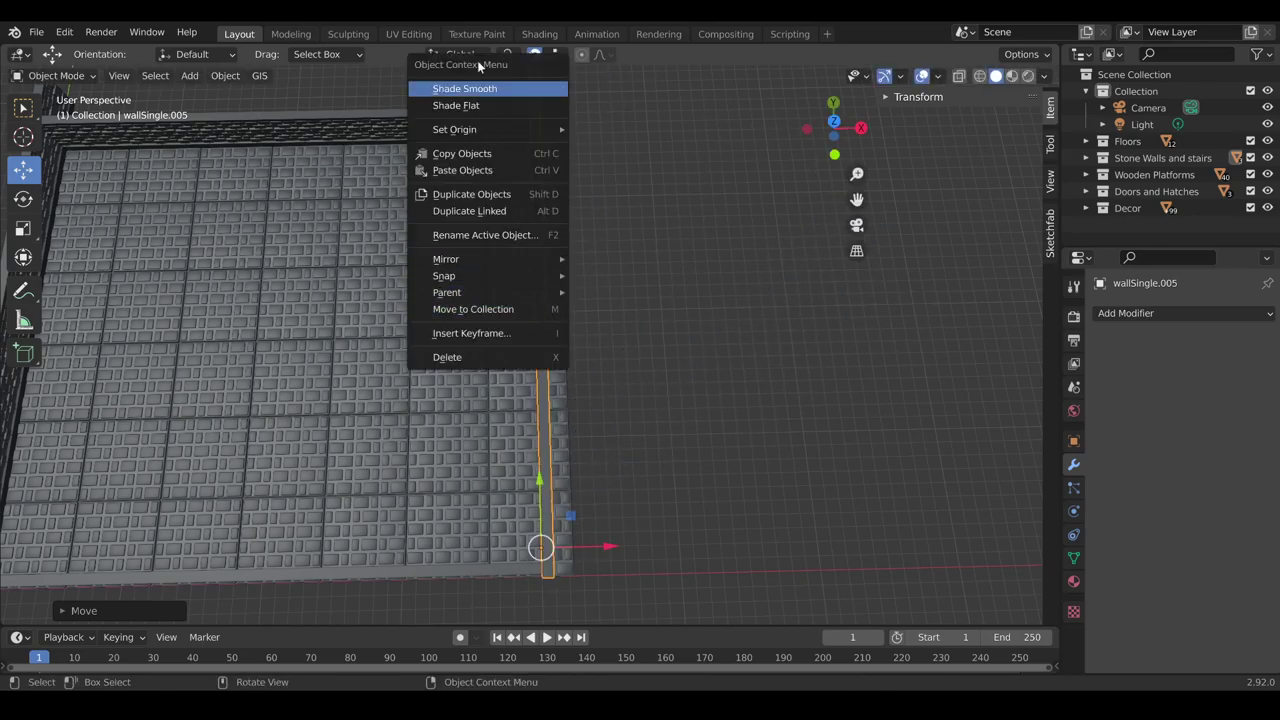
mouse_move(477, 118)
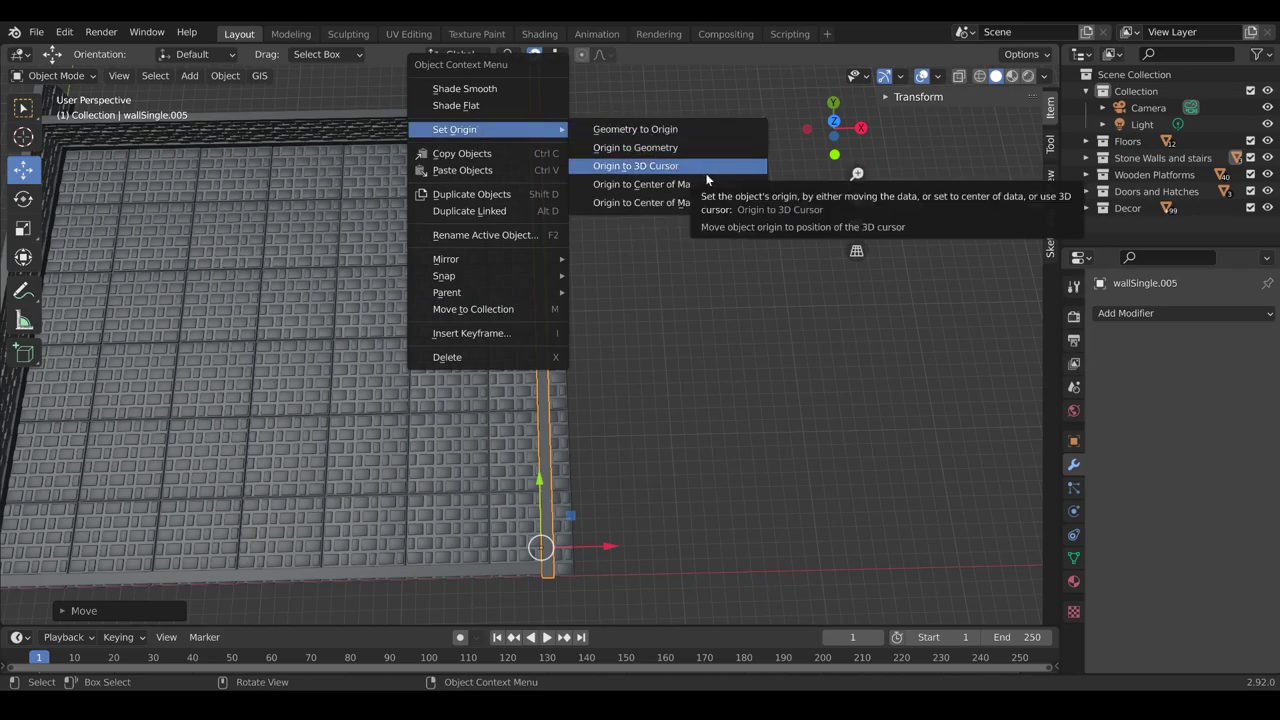
left_click(610, 185)
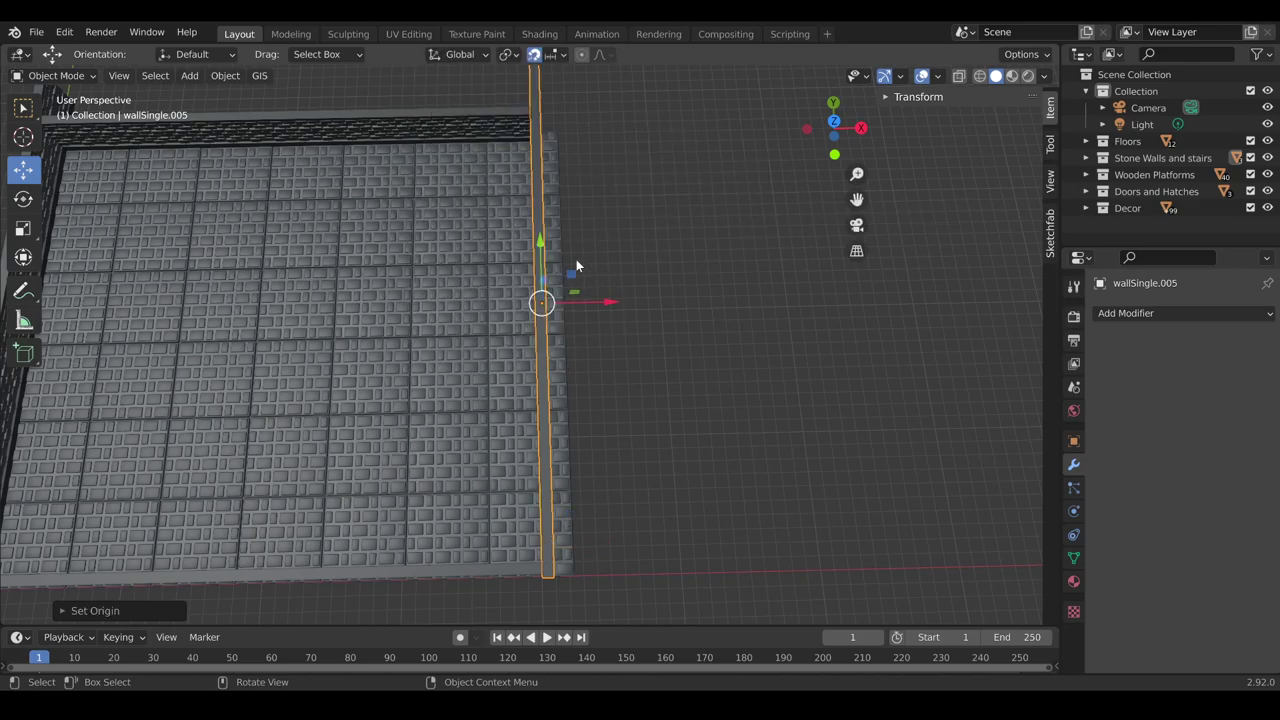
Rotate the right wall about its centre in top view, keeping it along the right edge
key("r")
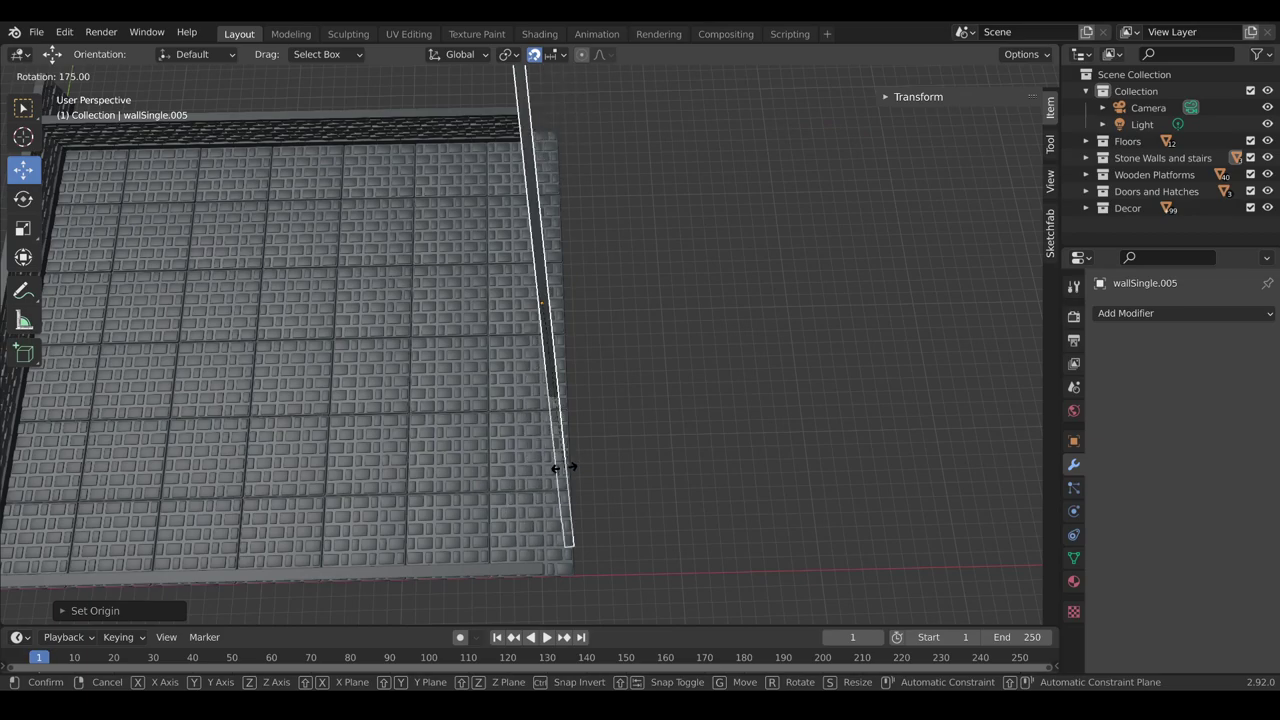
left_click(560, 465)
middle_click_drag(586, 437, 502, 245)
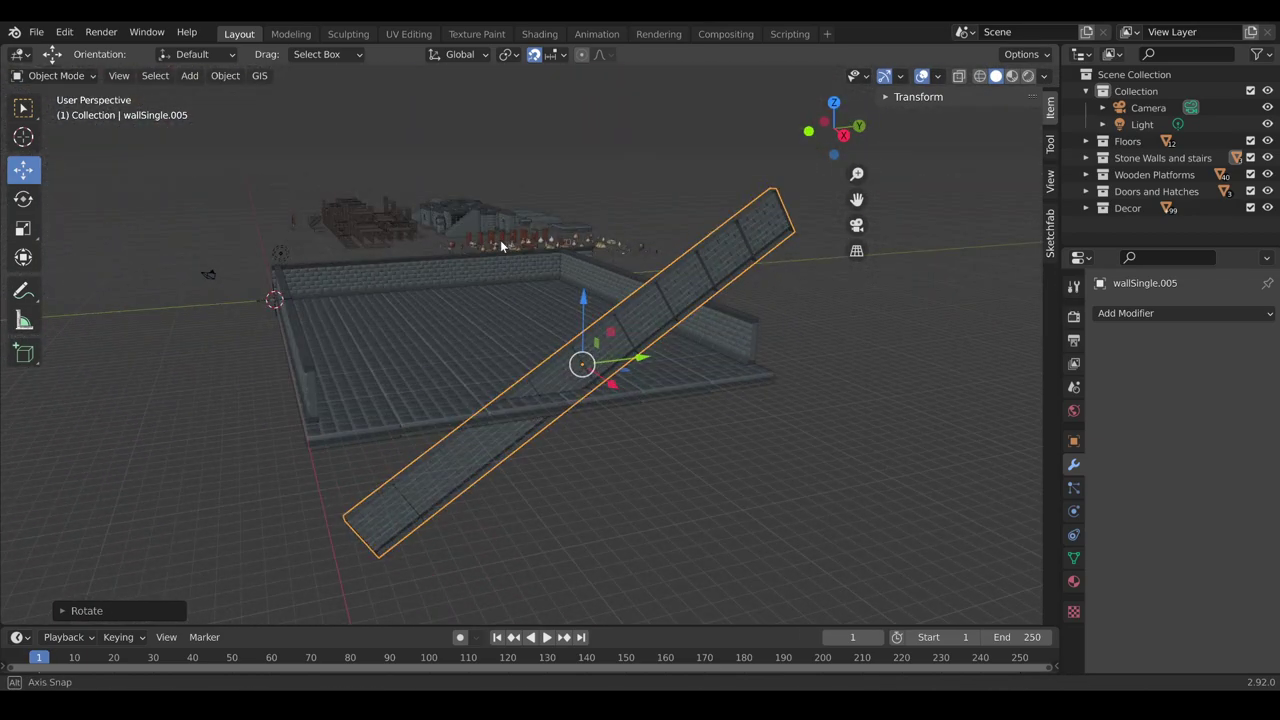
key("ctrl+z")
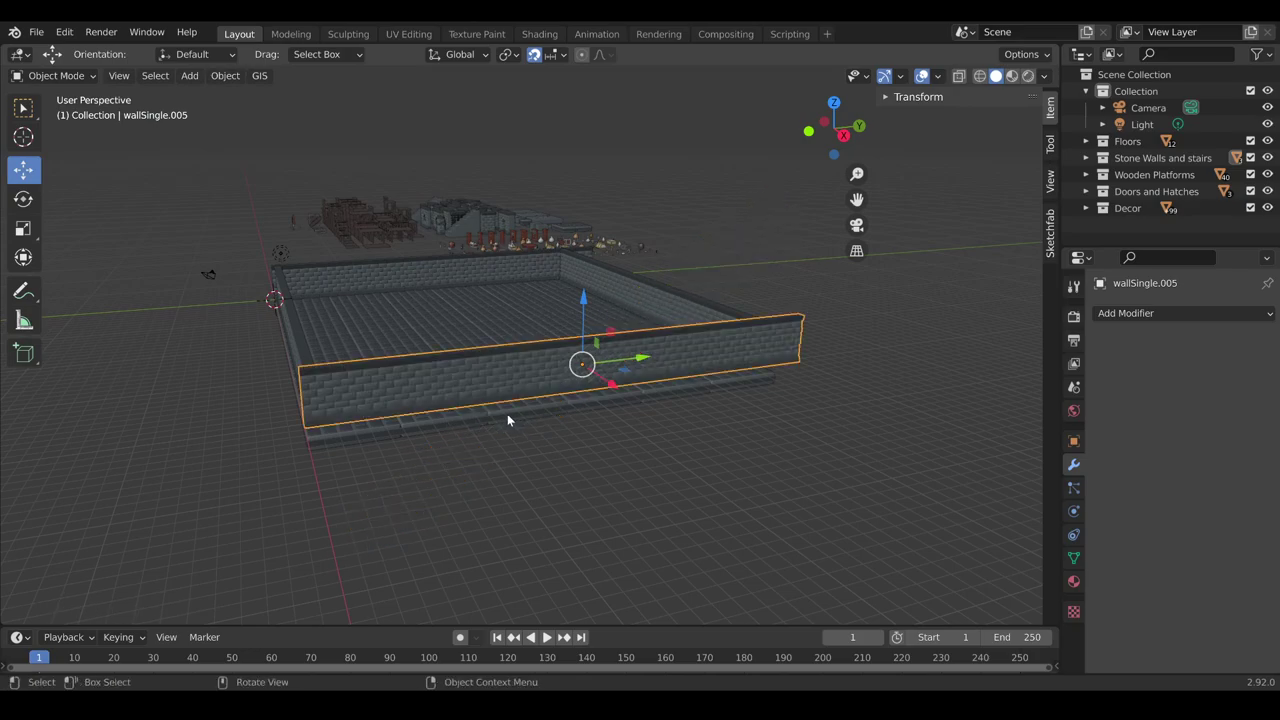
middle_click_drag(509, 420, 612, 387)
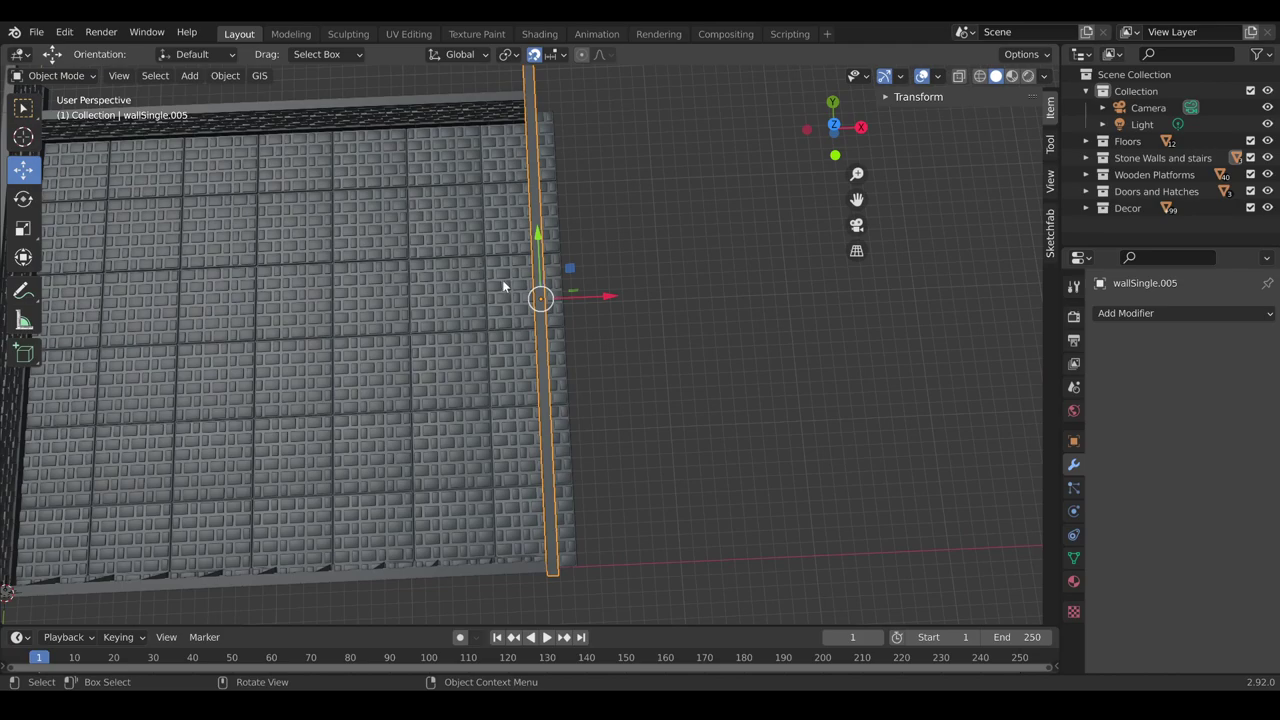
key("KP_7")
key("r")
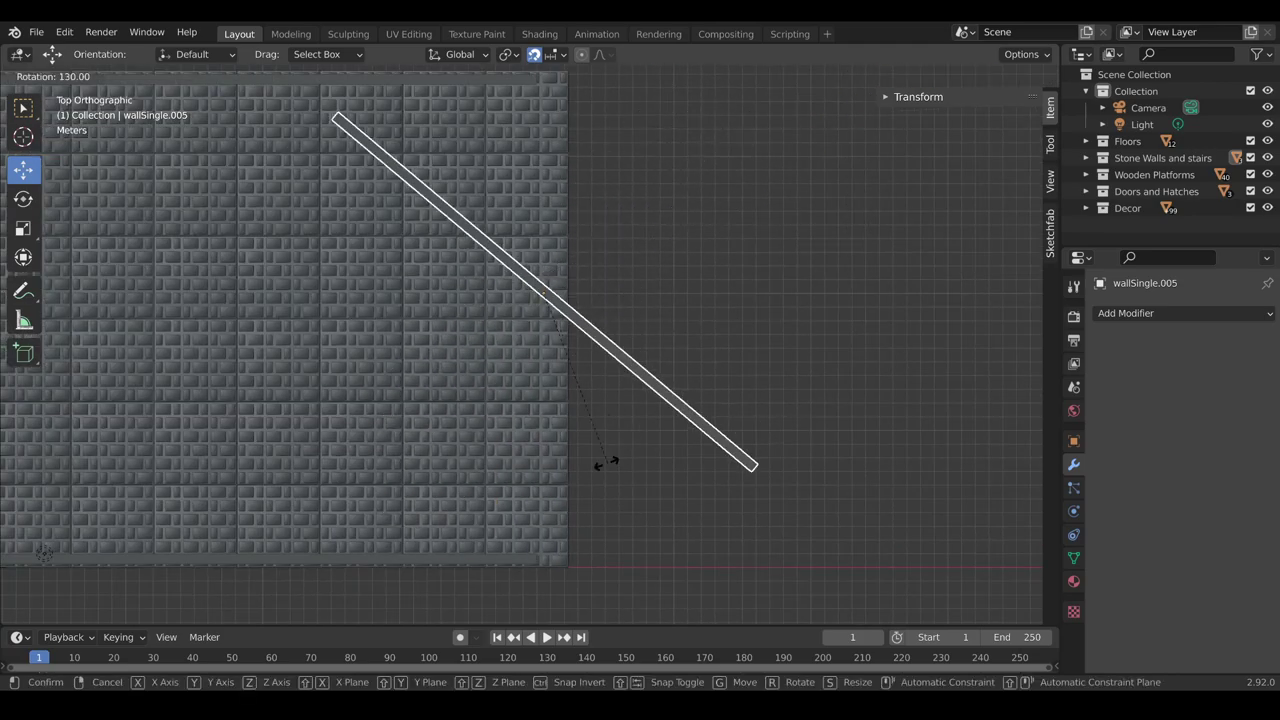
left_click(440, 459)
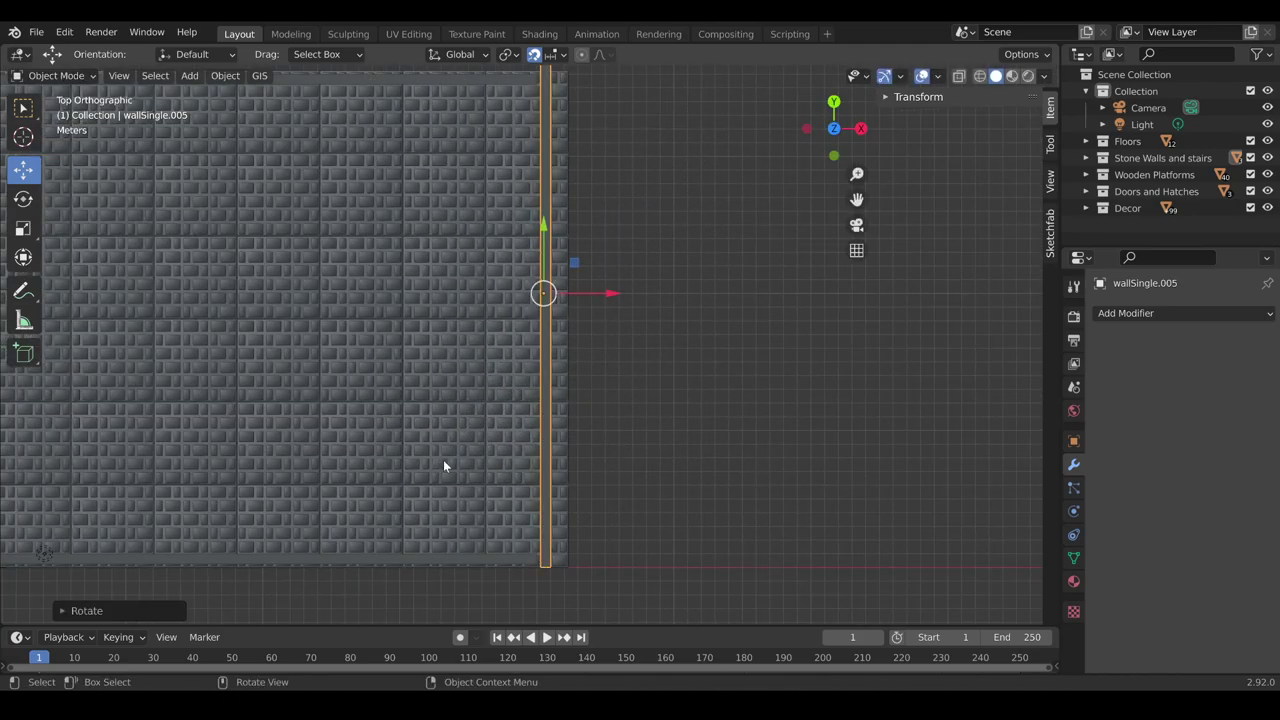
middle_click_drag(443, 459, 555, 400)
Set the front wall's origin to its surface centre and rotate it about that point
left_click(423, 548)
middle_click_drag(423, 548, 815, 330, "ctrl")
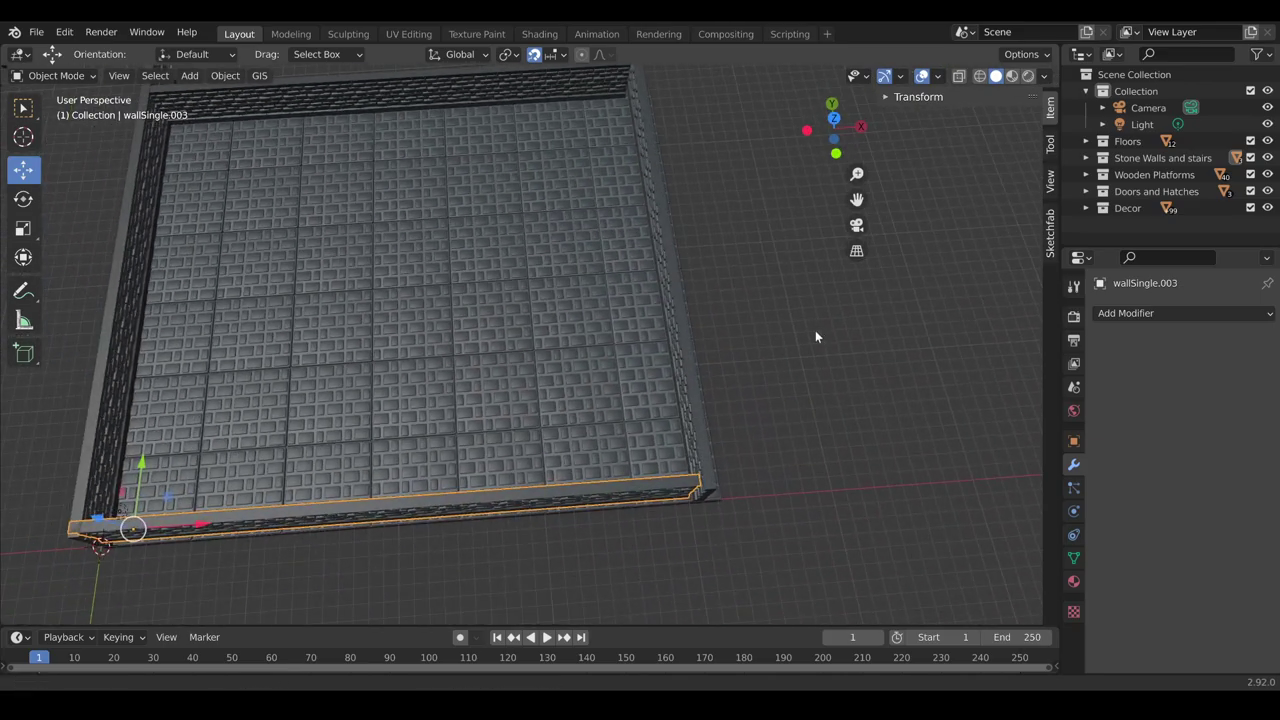
right_click(364, 505)
mouse_move(316, 456)
left_click(498, 502)
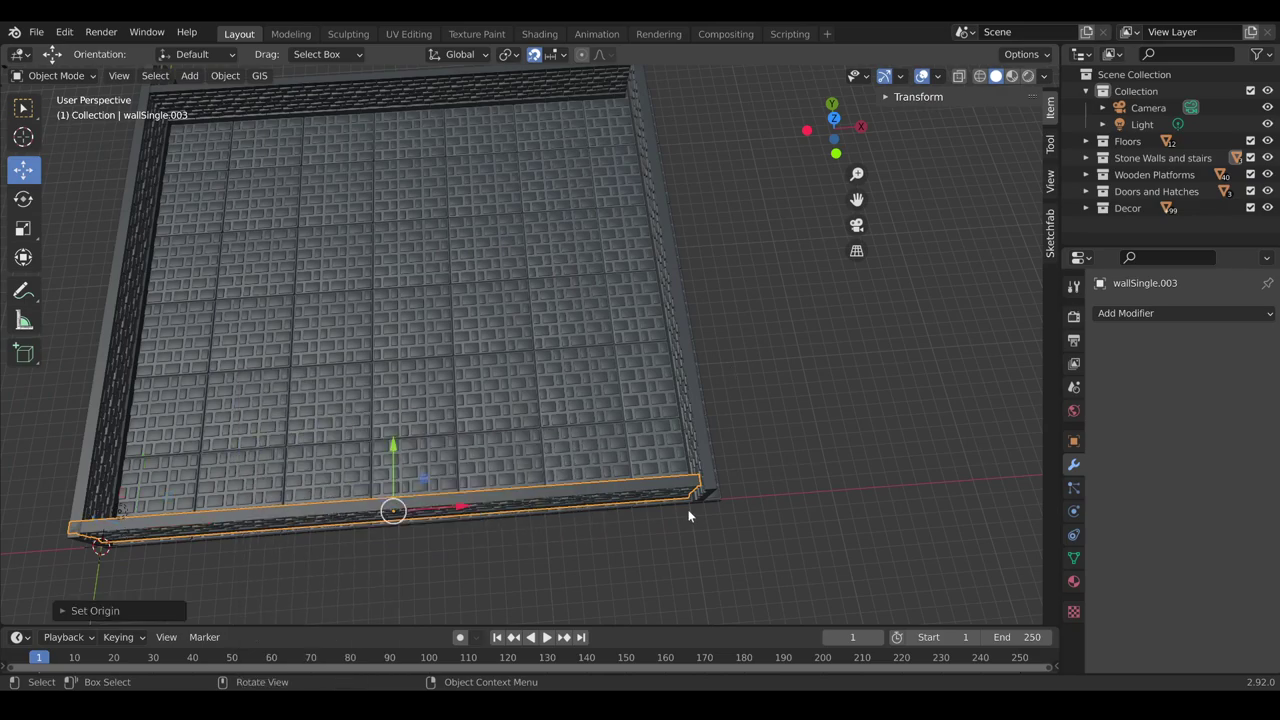
key("KP_7")
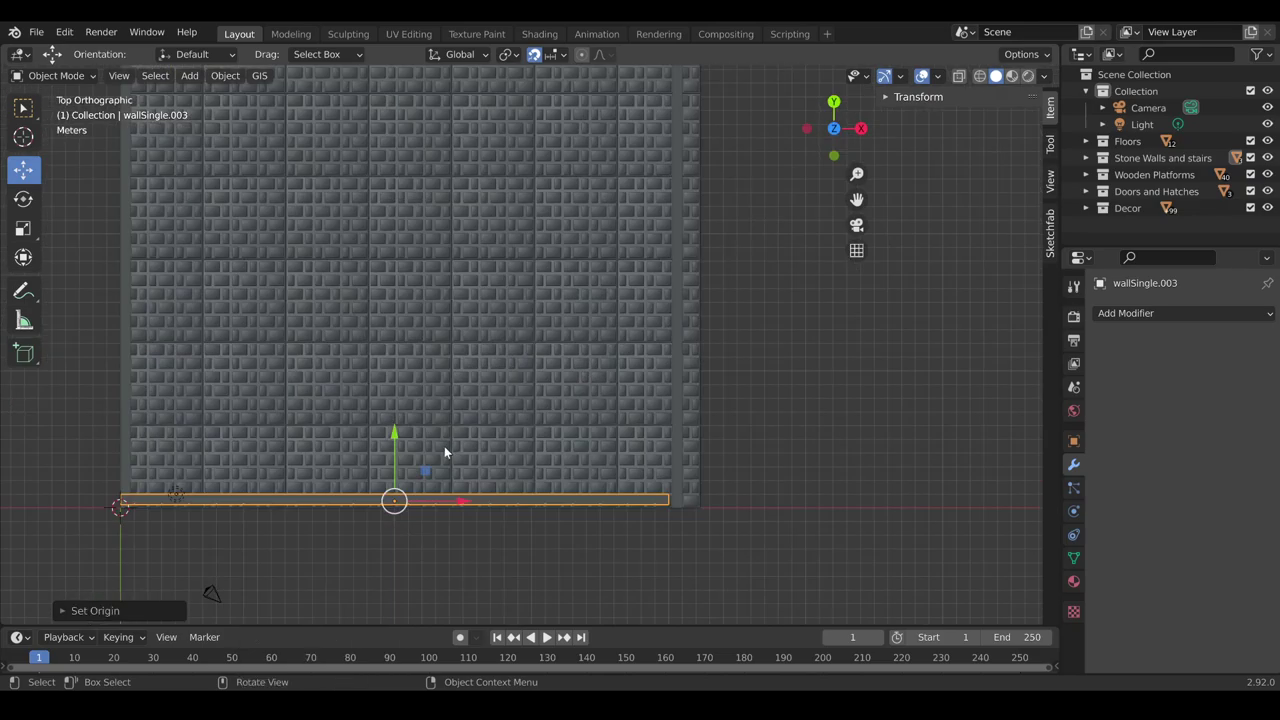
key("r")
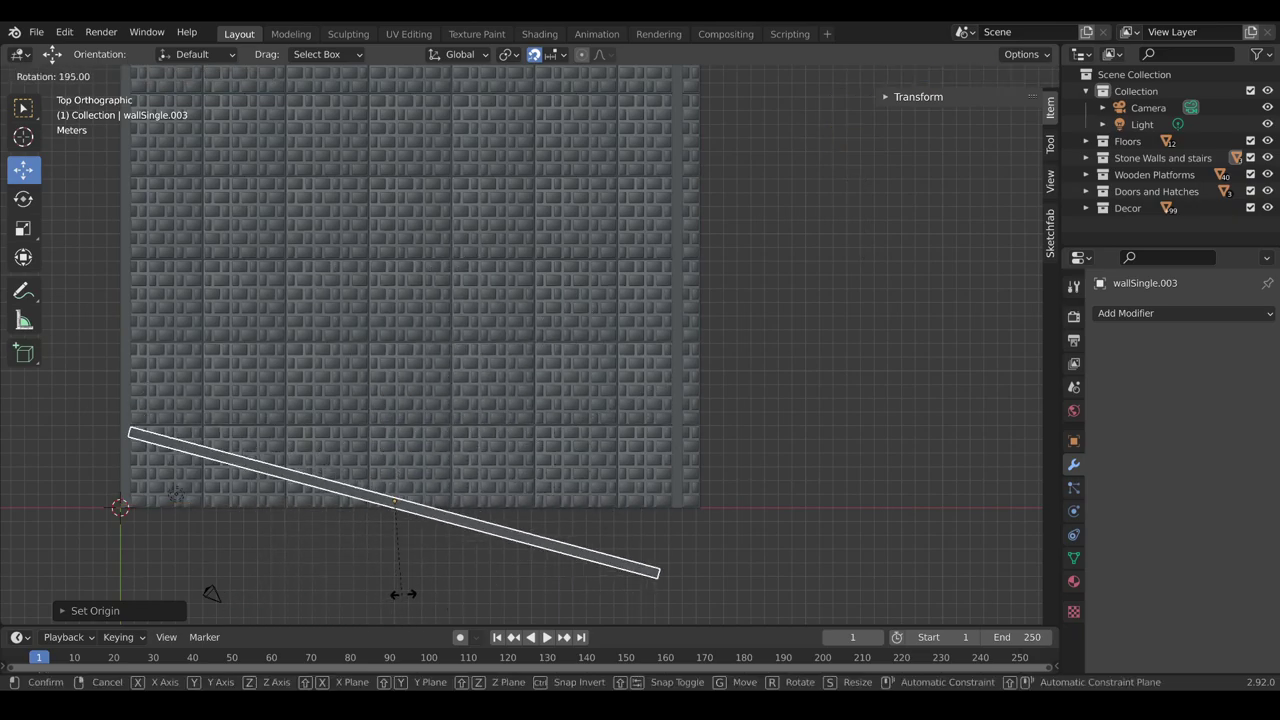
left_click(429, 597)
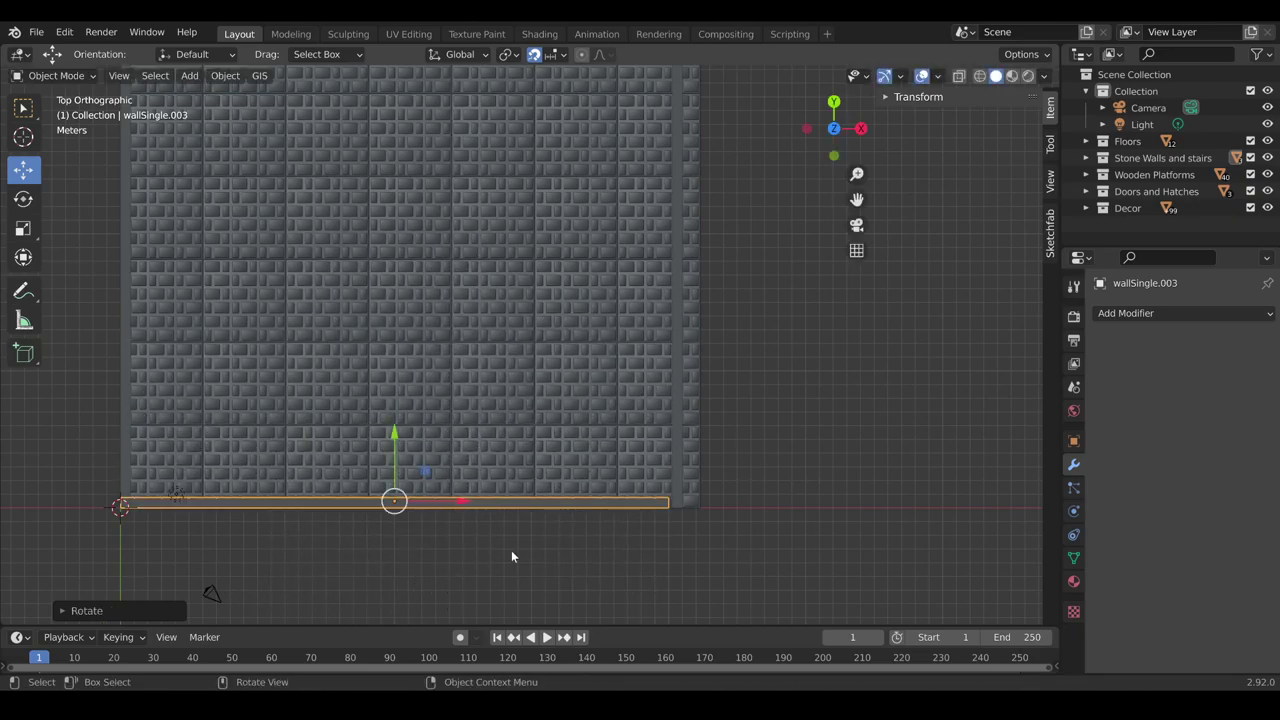
middle_click_drag(511, 552, 430, 469)
middle_click_drag(550, 431, 616, 353)
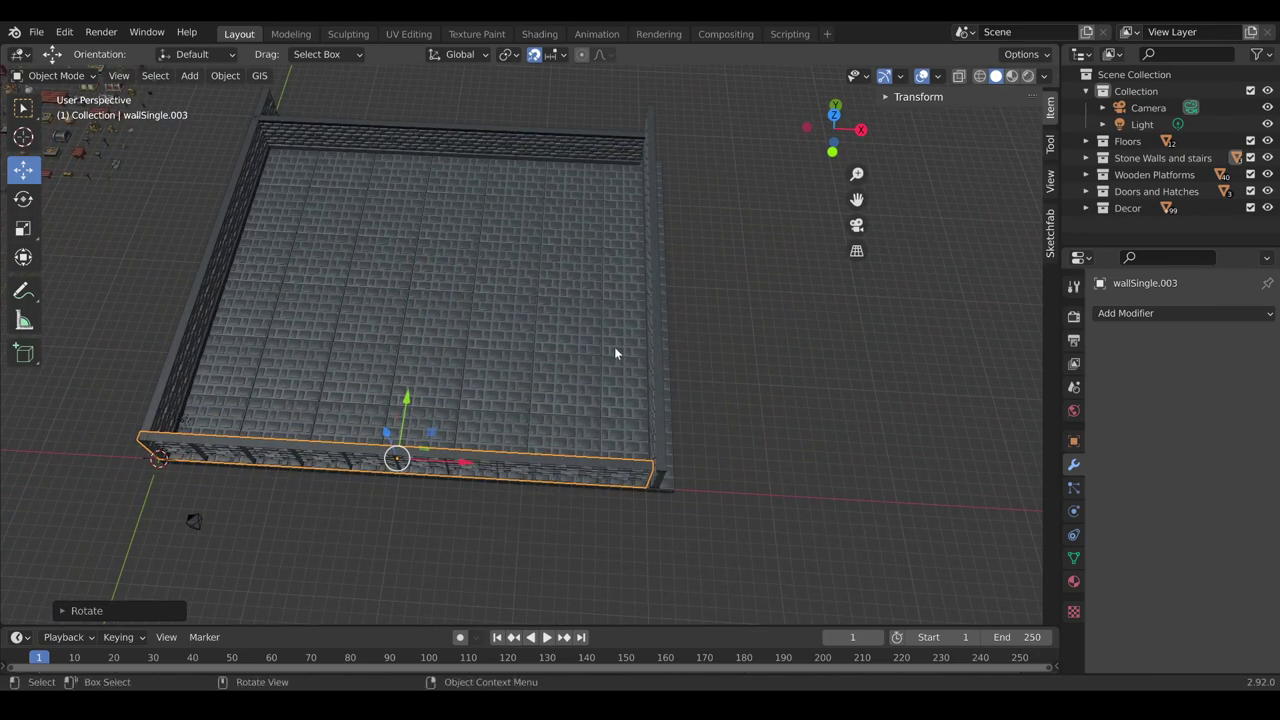
Shift the right wall 1 m so it sits flush on the floor's right edge
left_click(655, 316)
key("g")
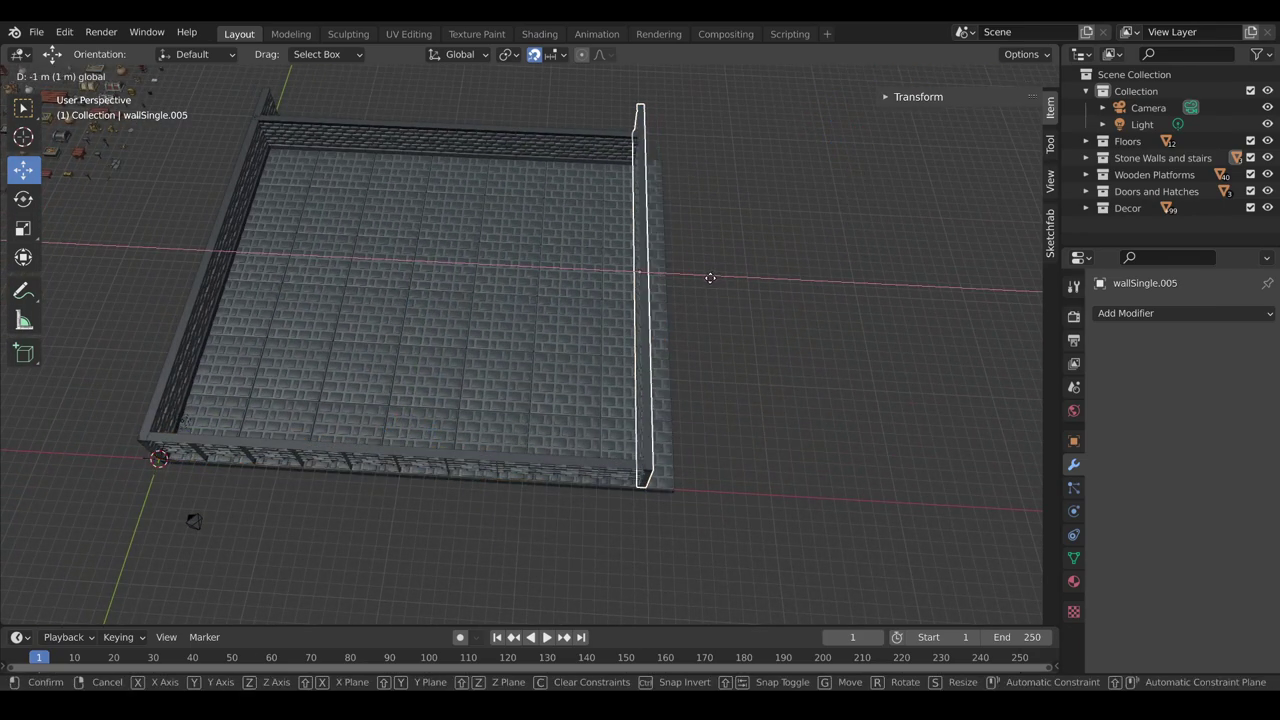
left_click(467, 557)
middle_click_drag(467, 557, 312, 370)
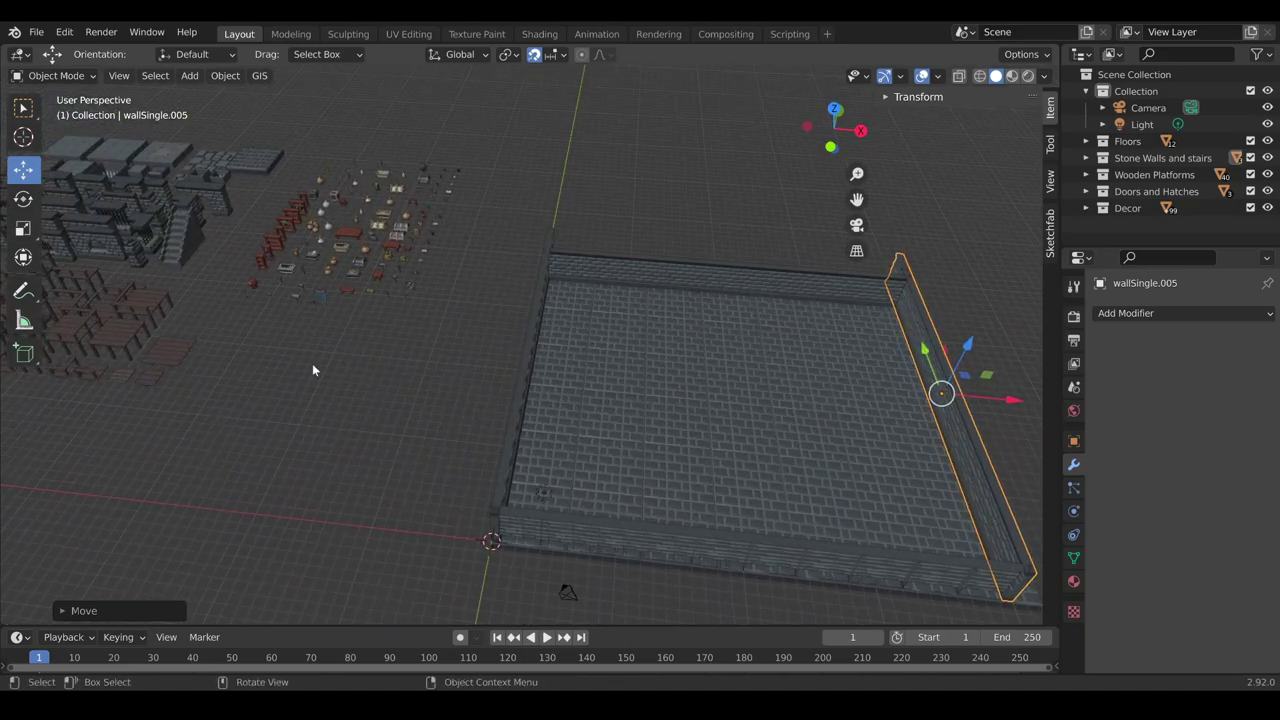
left_click(294, 226)
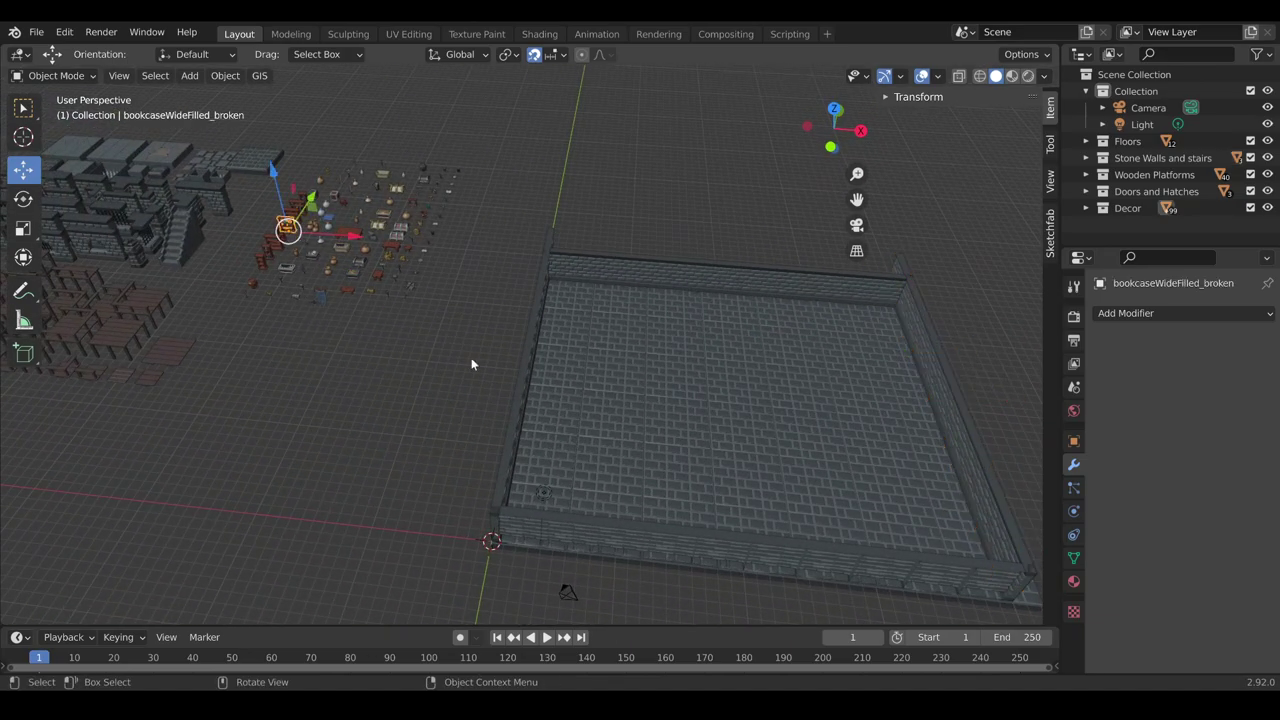
Place three scaffold_high copies in a row, 4 m apart, inside the back wall
key("KP_7")
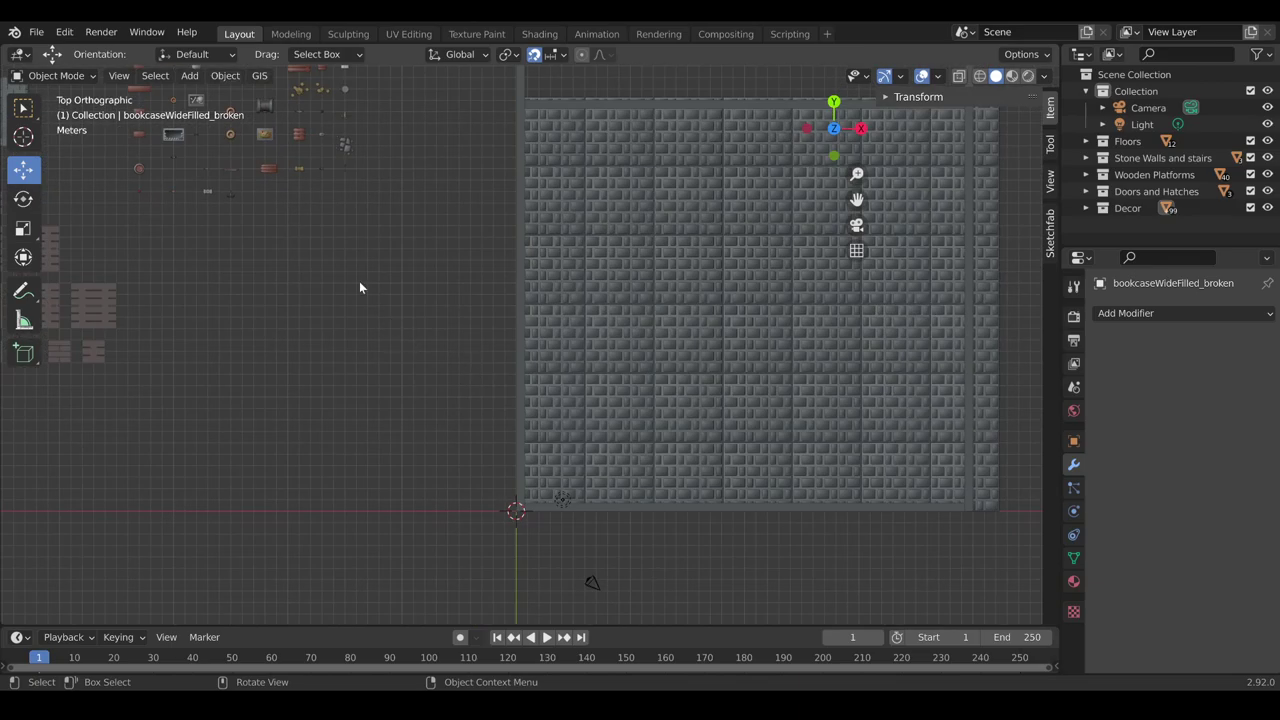
scroll(360, 287, "down", 2)
middle_click_drag(278, 309, 420, 293, "shift")
middle_click_drag(285, 326, 126, 484)
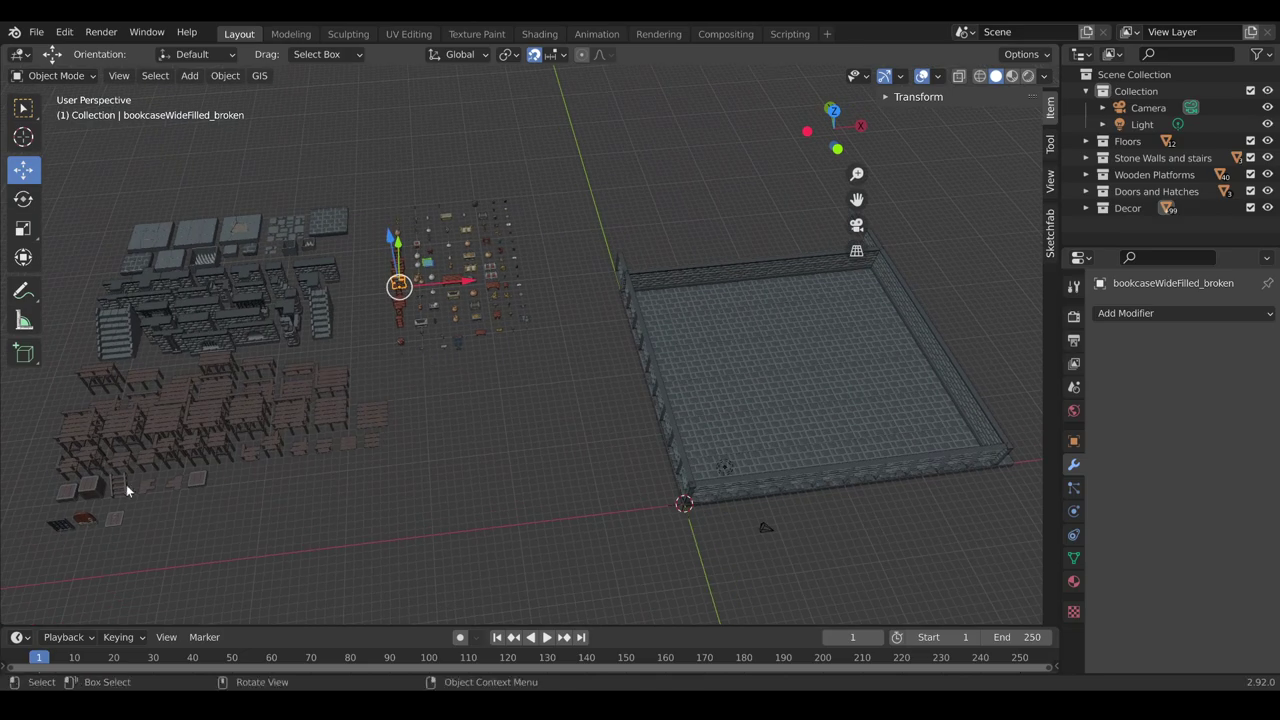
left_click(159, 430)
key("KP_7")
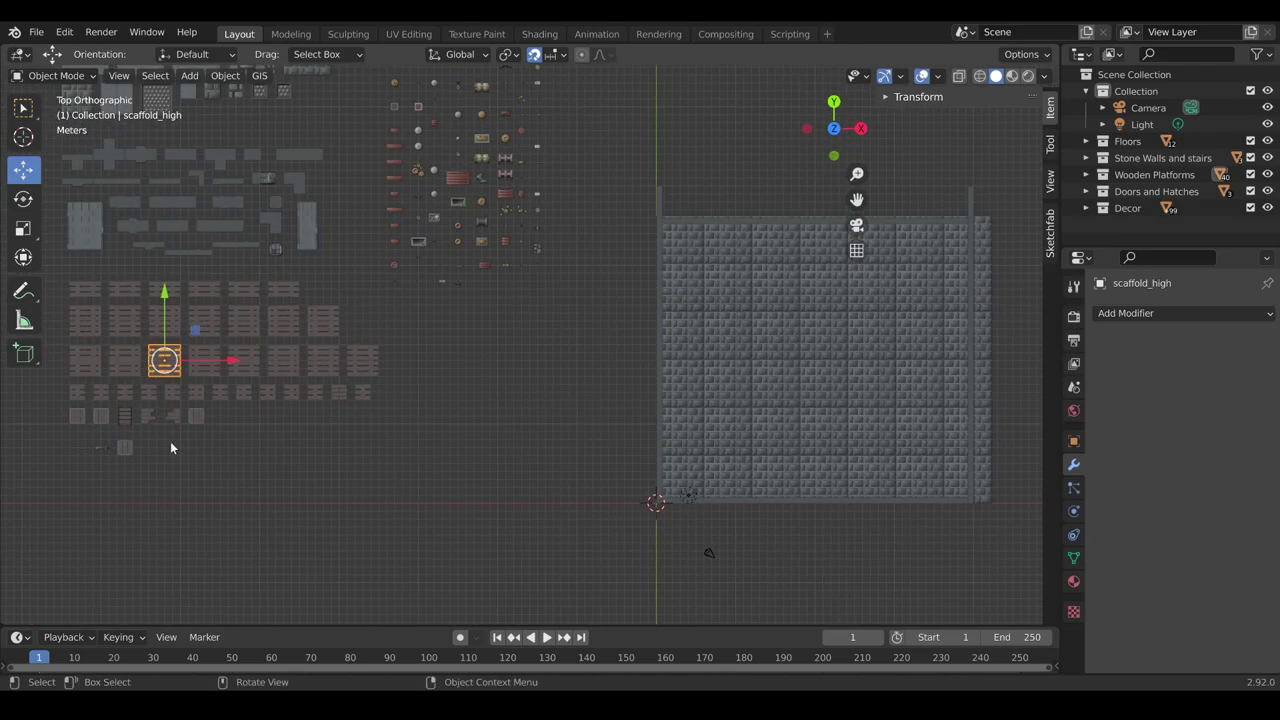
key("shift+d")
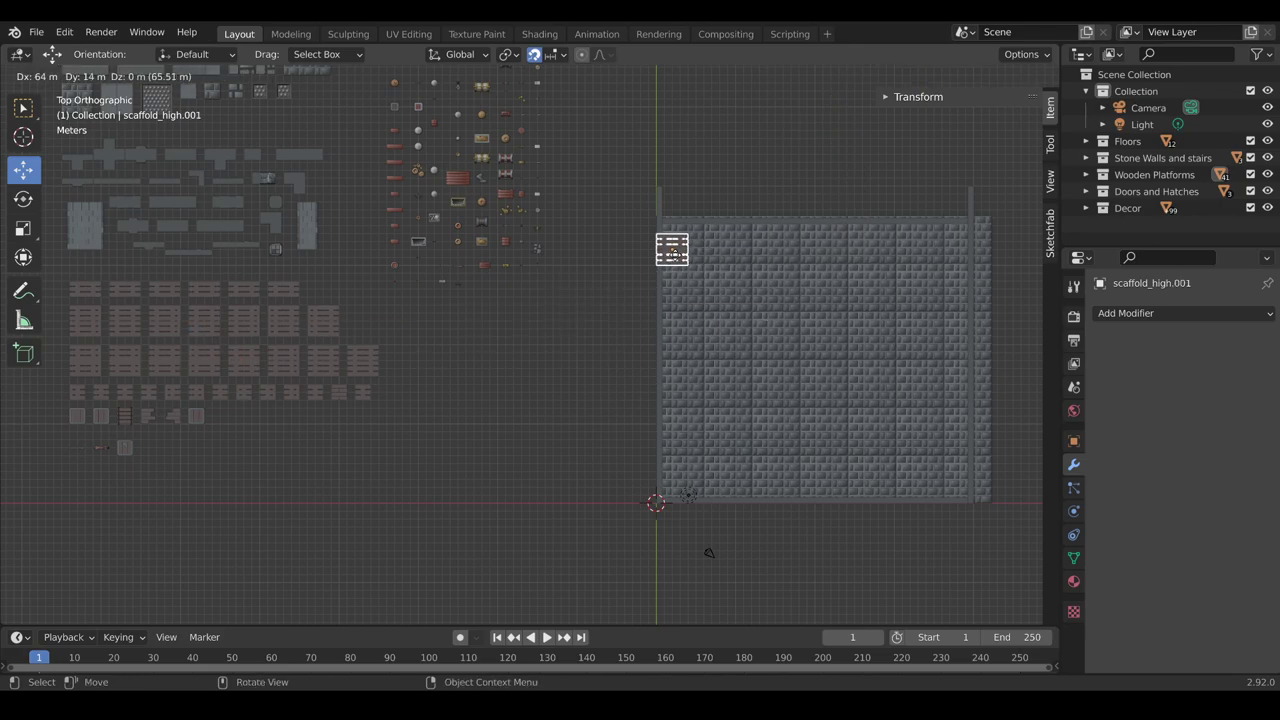
left_click(680, 243)
key("shift+d")
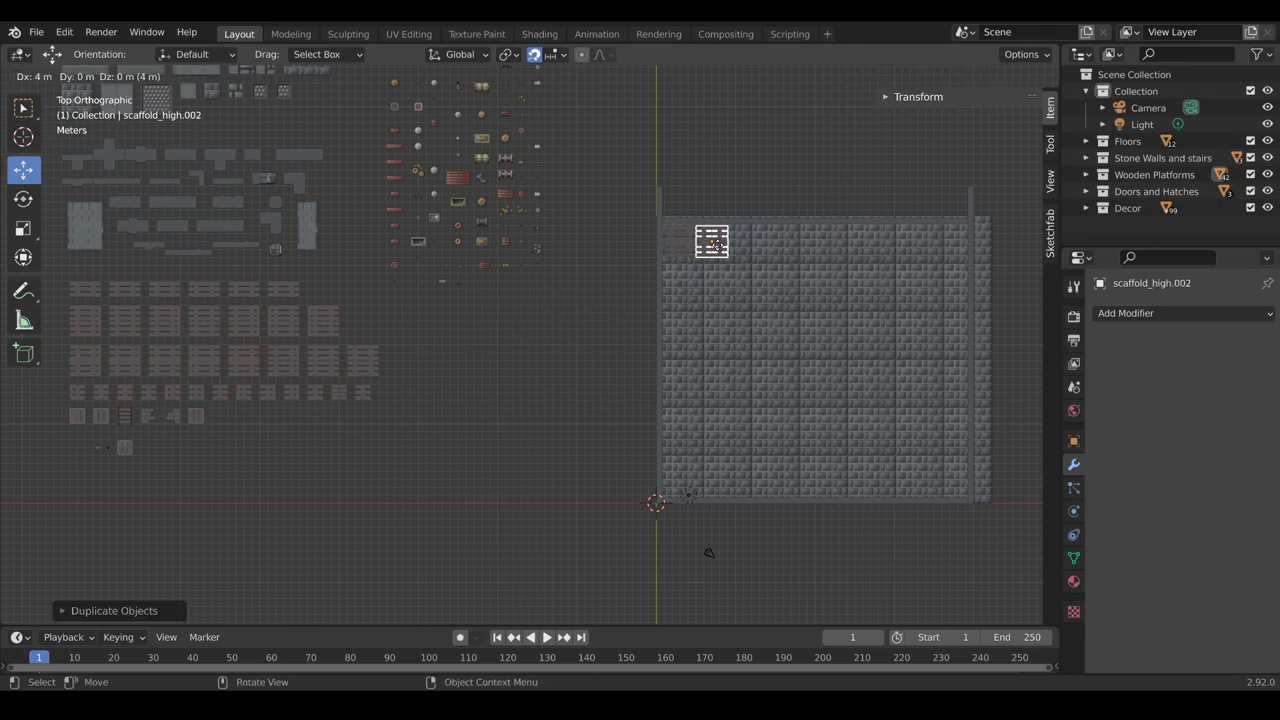
left_click(721, 245)
key("shift+d")
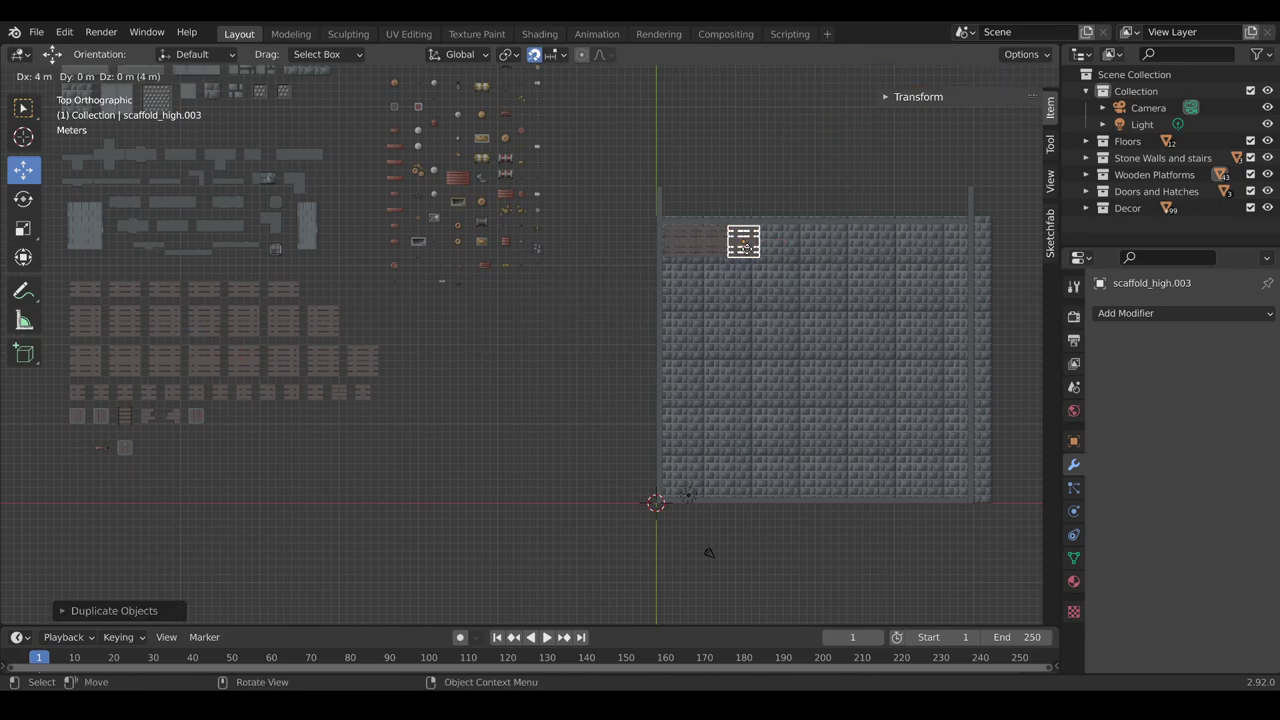
left_click(746, 246)
middle_click_drag(727, 266, 396, 391)
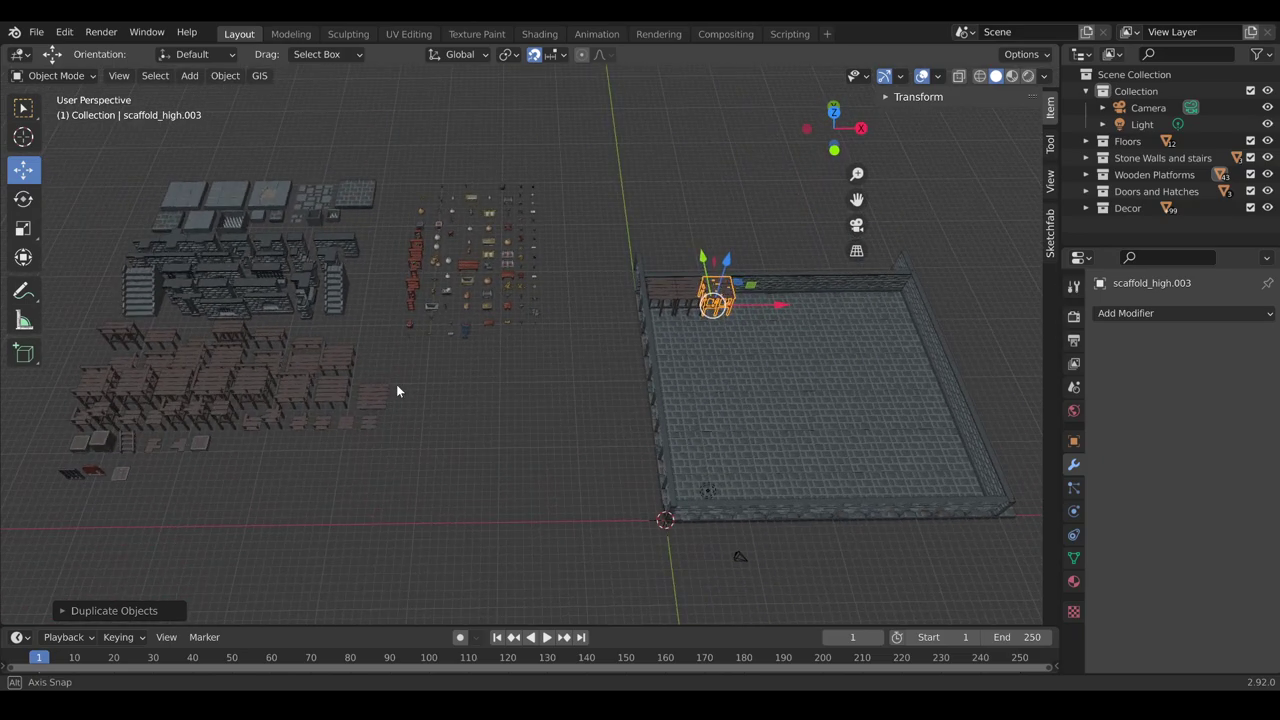
Place a scaffold_stairs copy inside the room and scale it up to about 2×
left_click(130, 440)
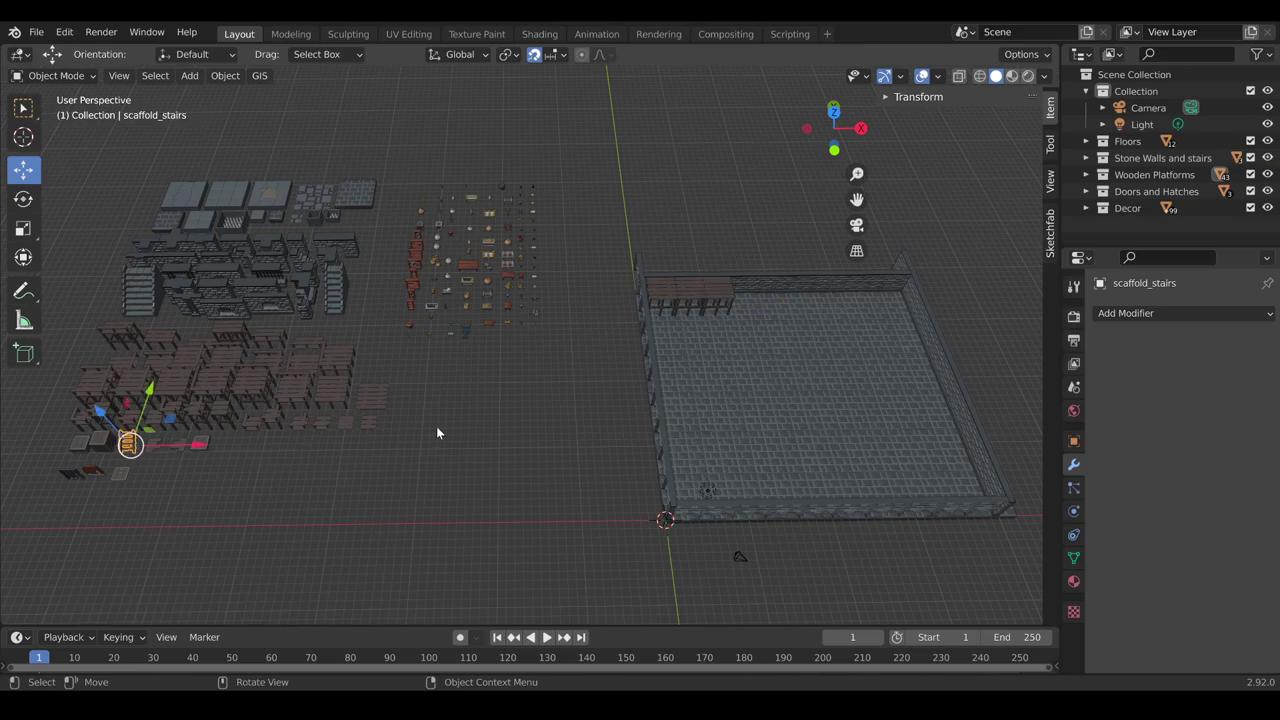
middle_click_drag(437, 434, 447, 349)
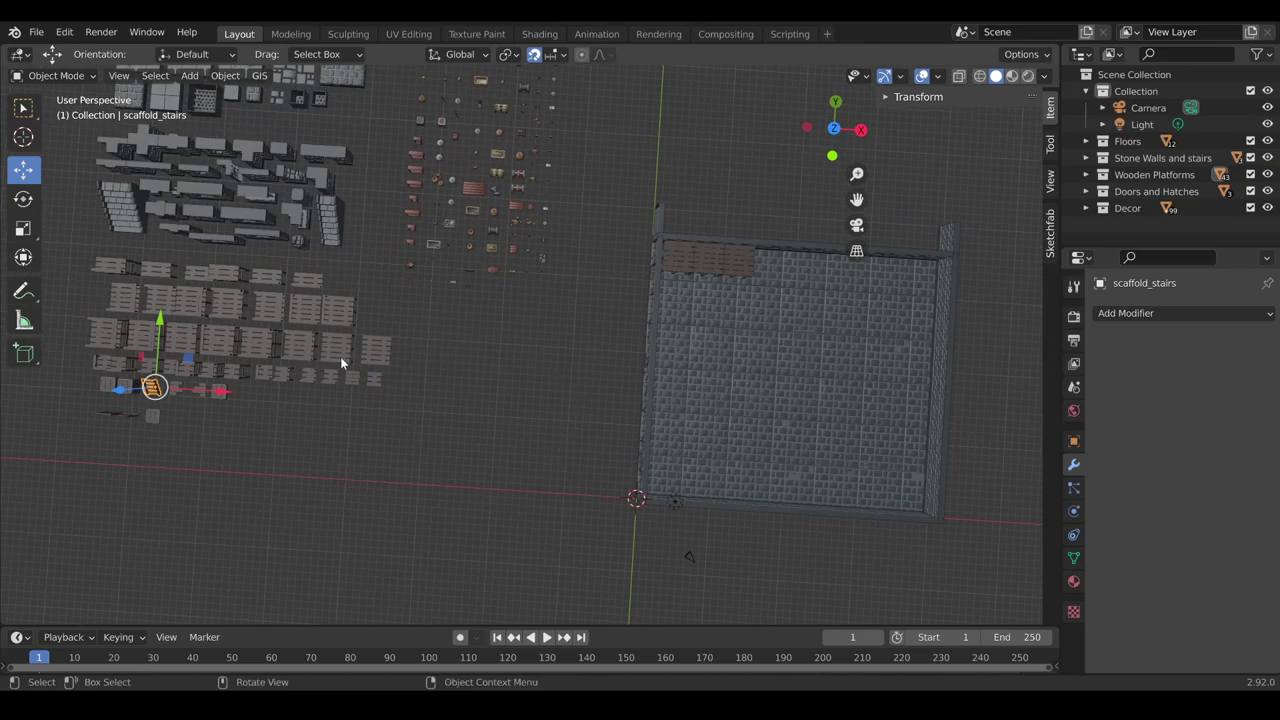
key("KP_7")
key("shift+d")
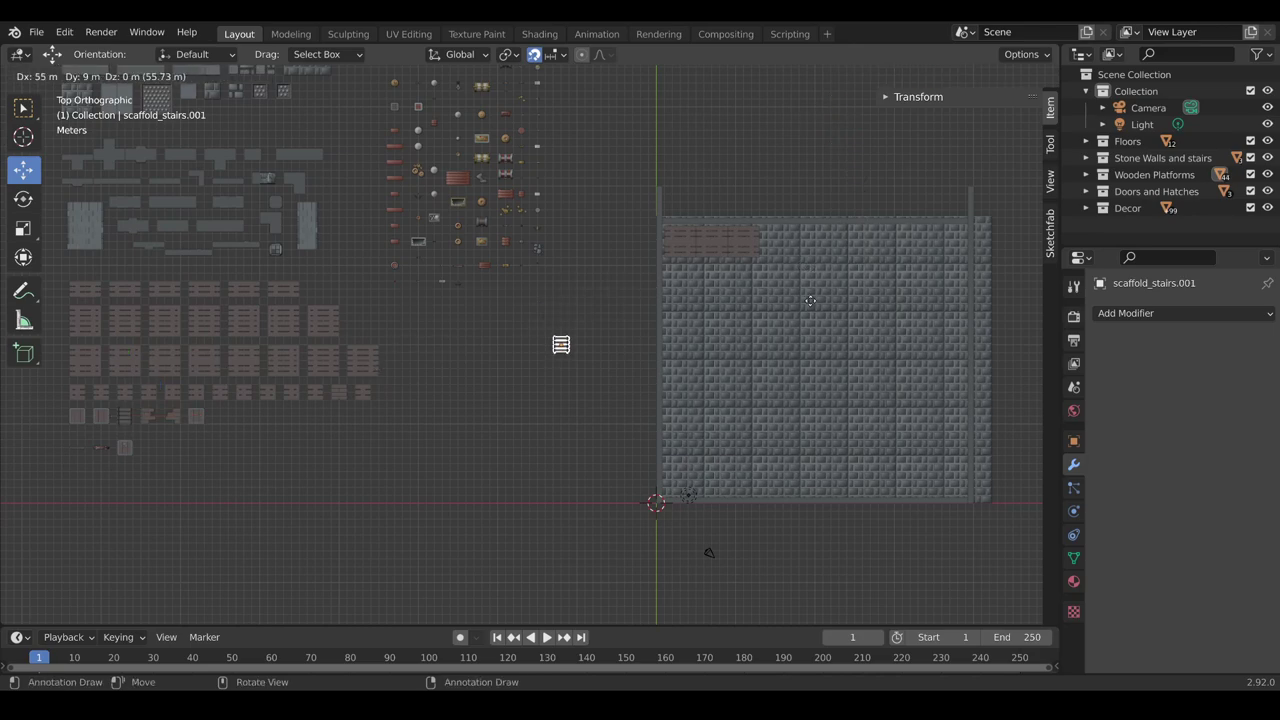
left_click(946, 266)
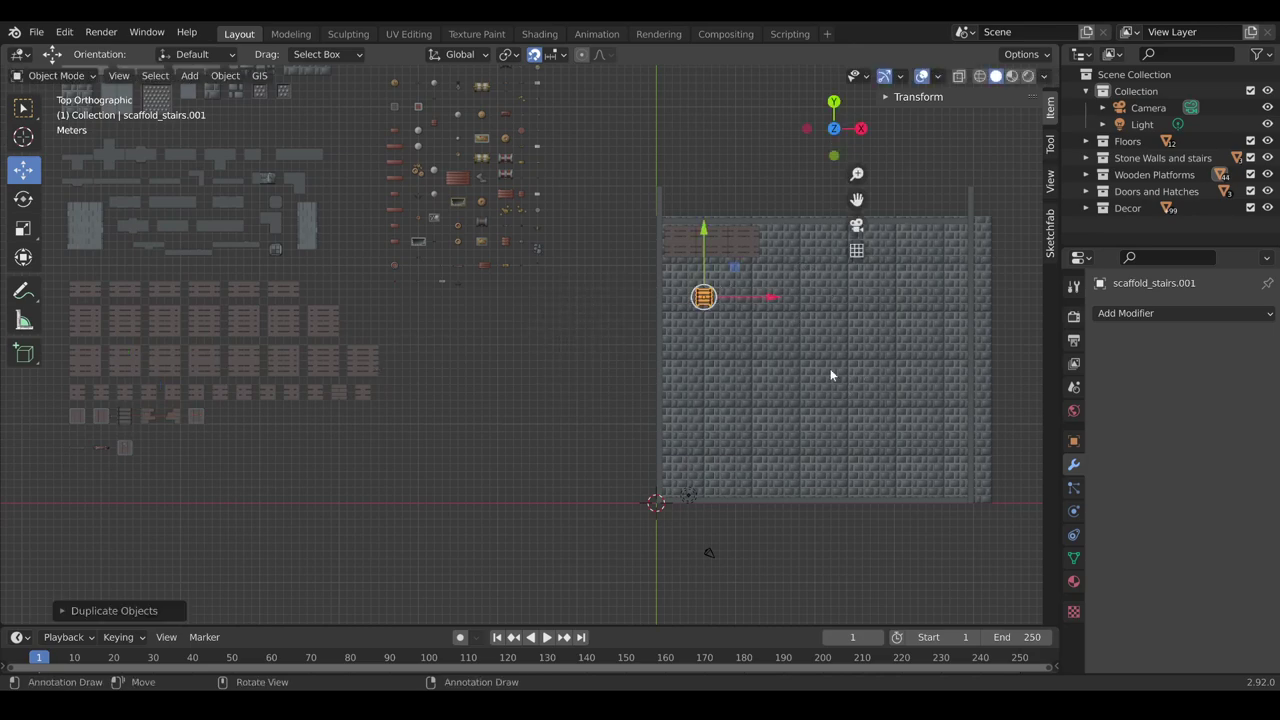
key("s")
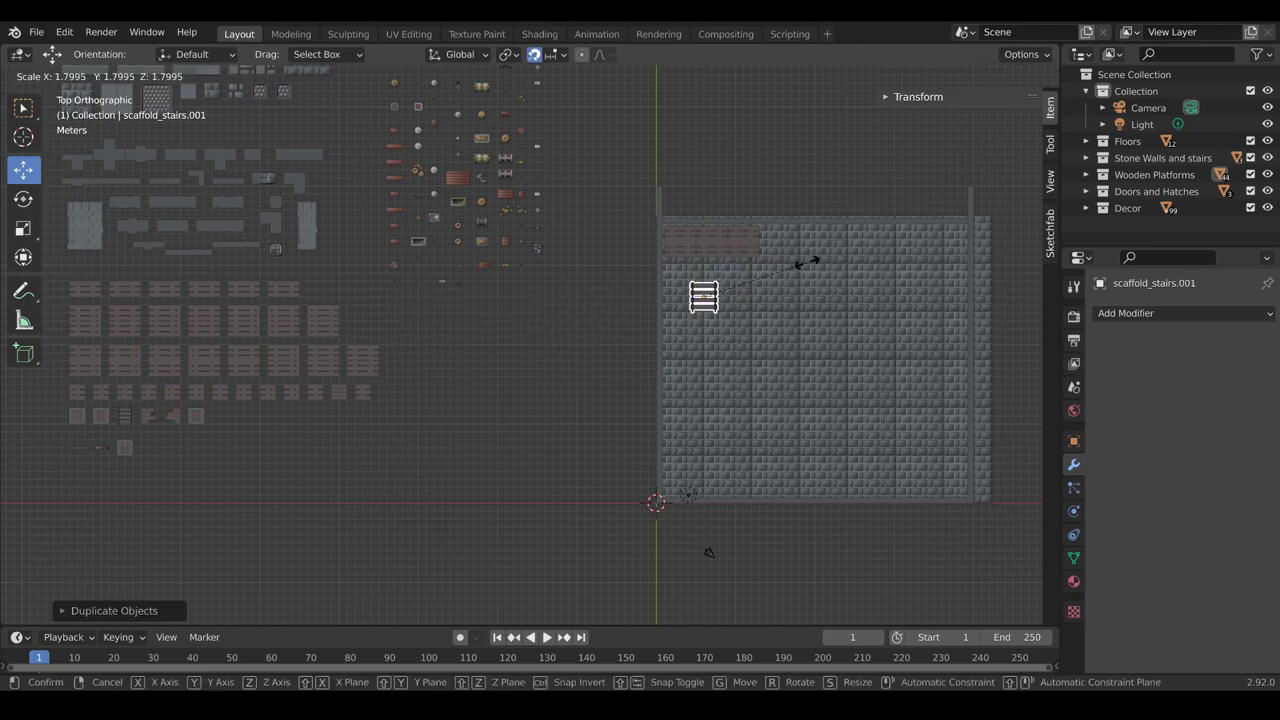
left_click(805, 262)
left_click(563, 56)
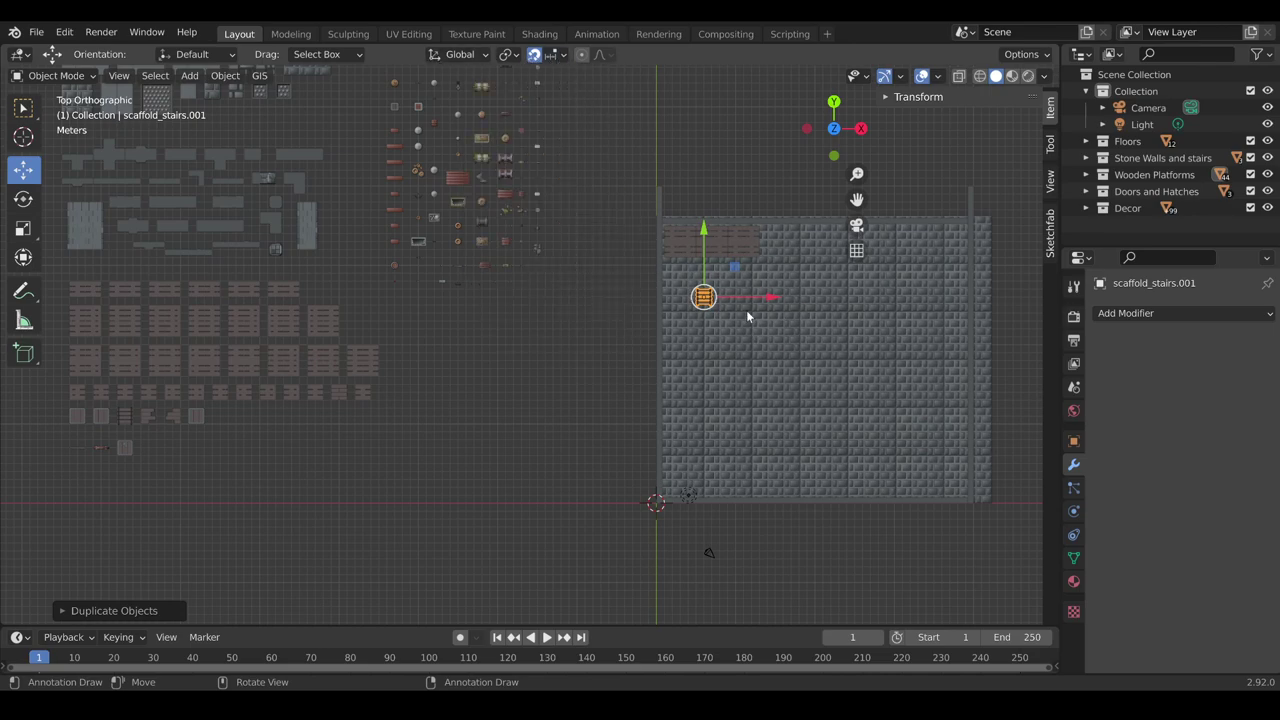
key("s")
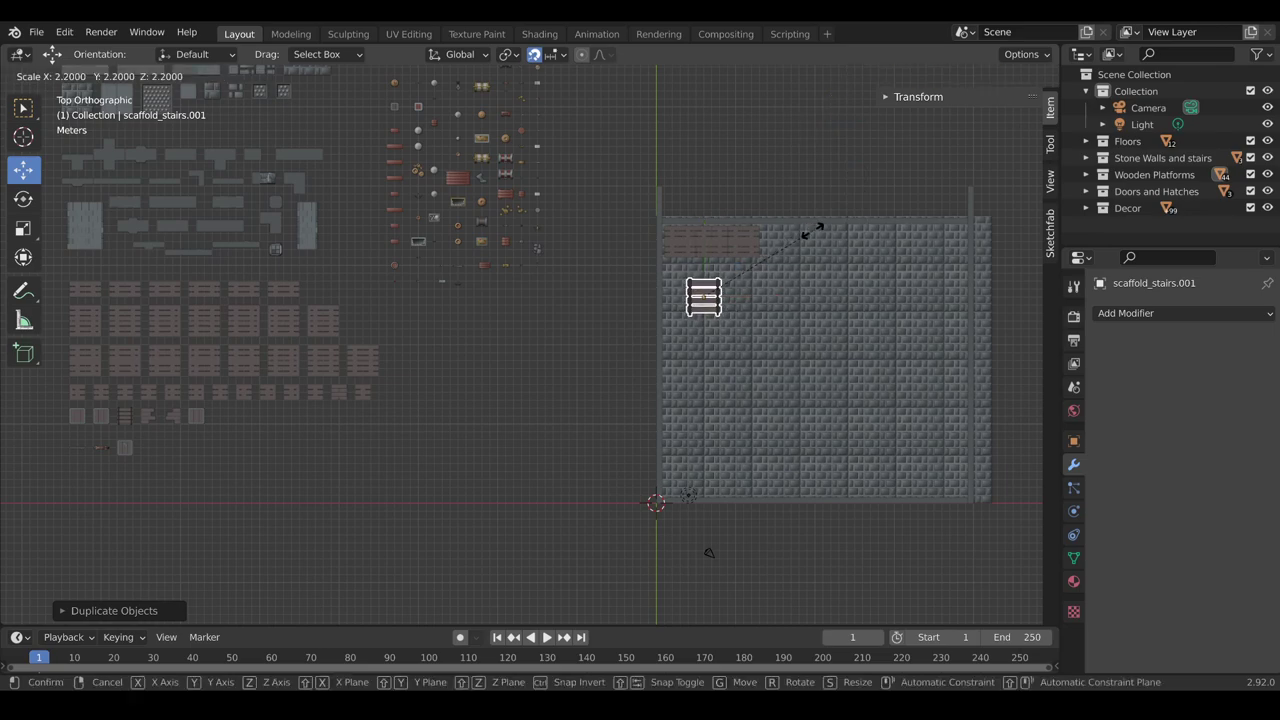
left_click(801, 238)
Slide the enlarged stairs along Y into the corner beside the scaffold platforms
middle_click_drag(801, 238, 612, 187)
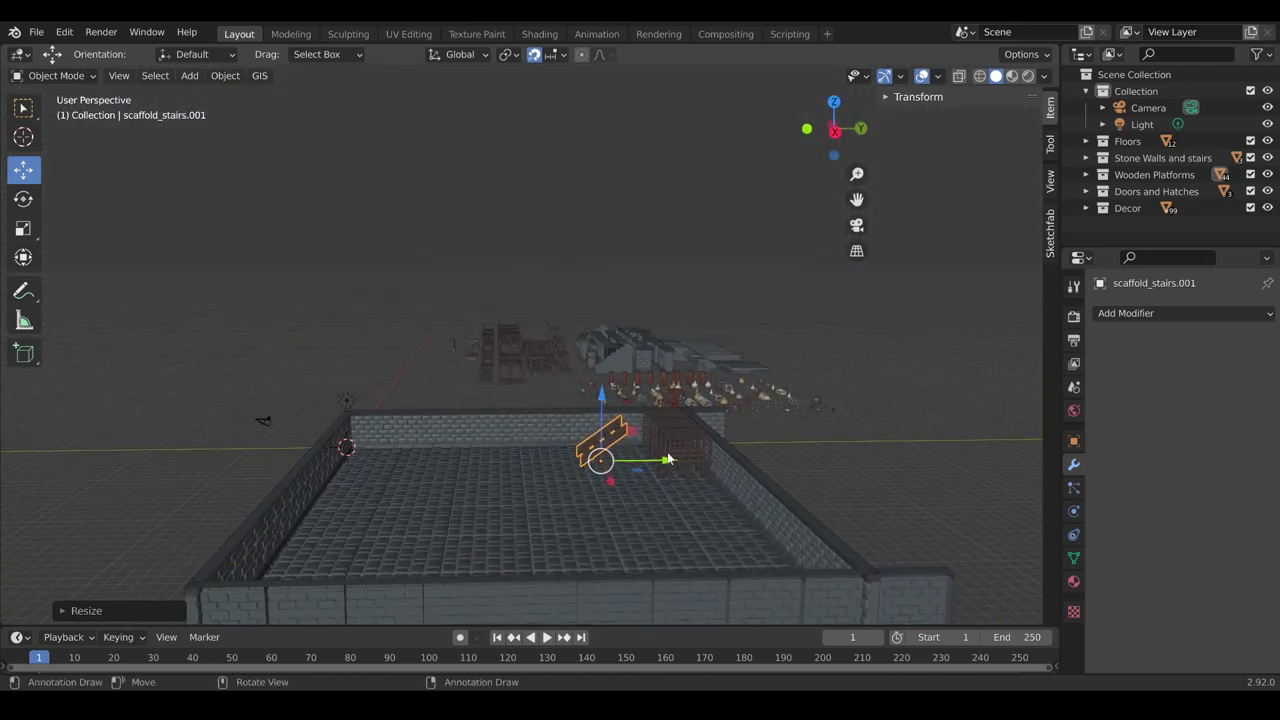
left_click_drag(668, 459, 698, 450)
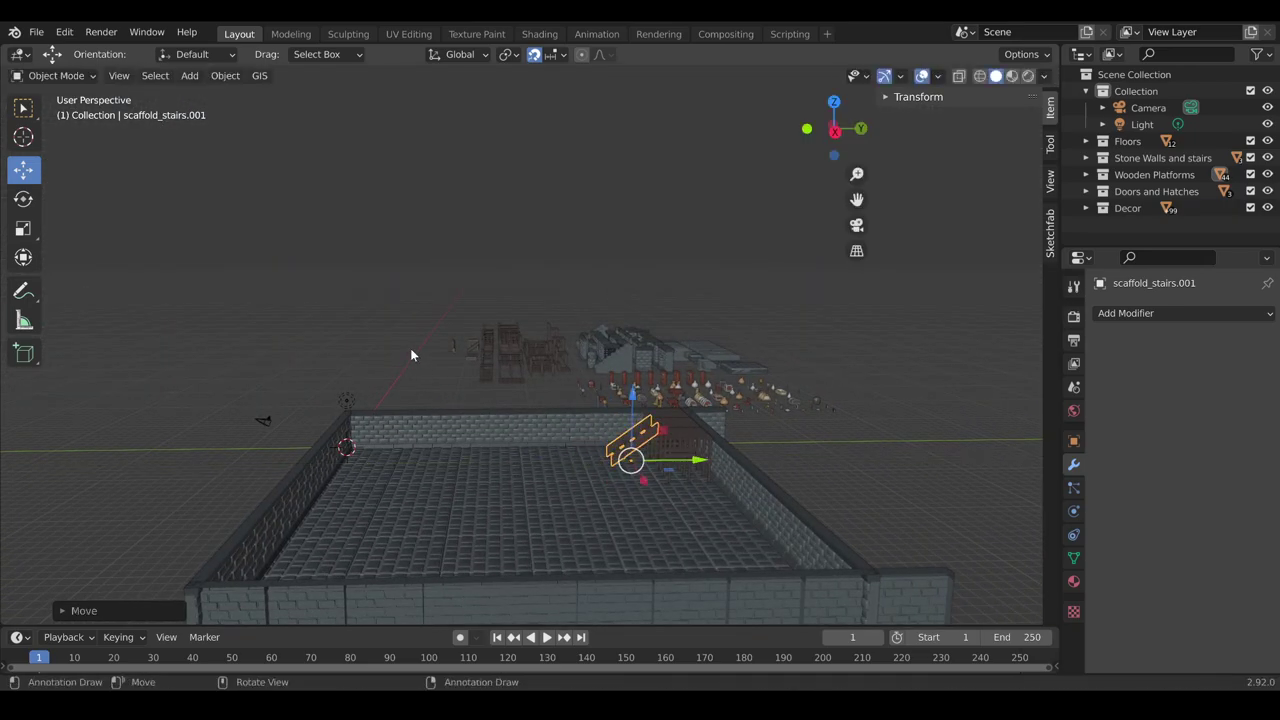
middle_click_drag(410, 355, 609, 452)
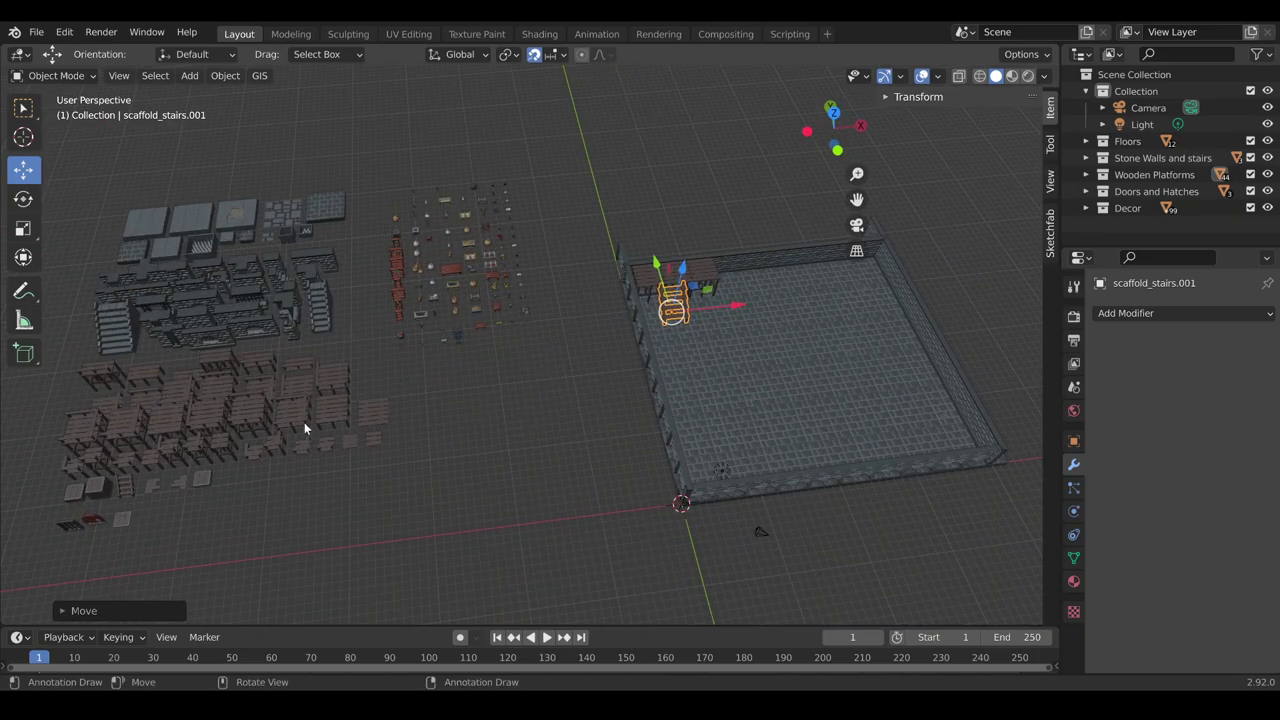
middle_click_drag(587, 396, 562, 412)
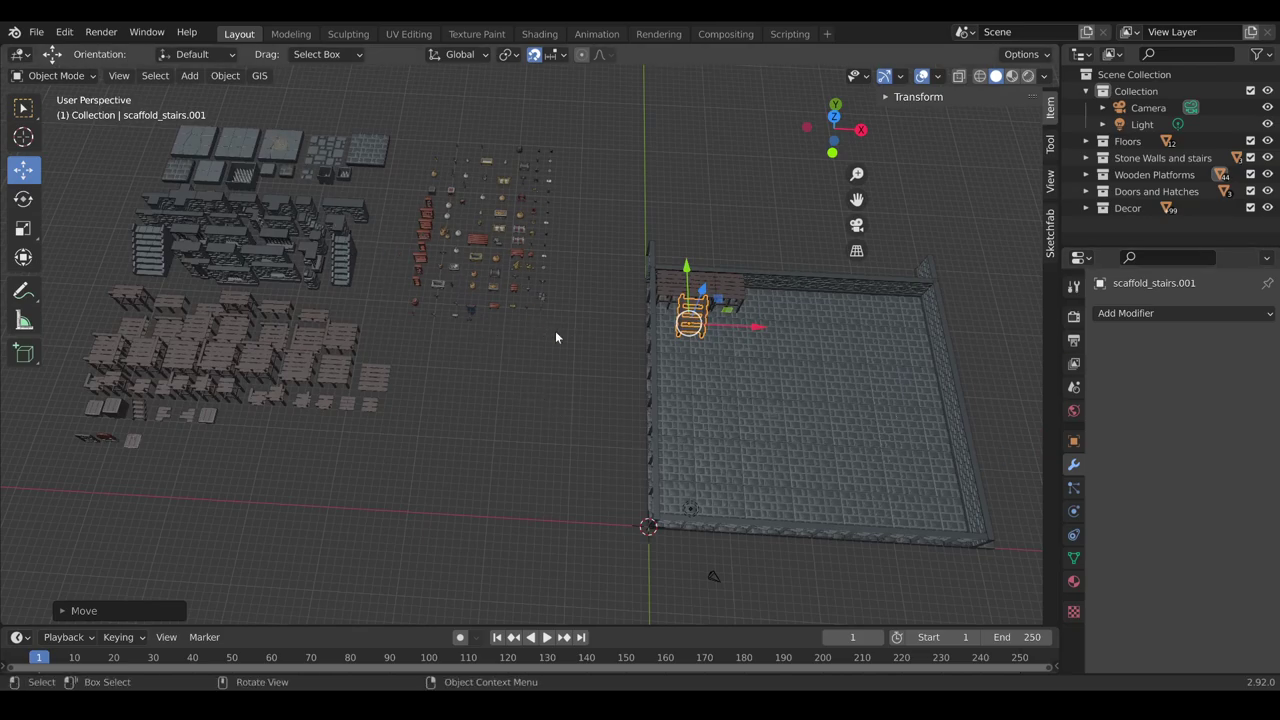
key("KP_7")
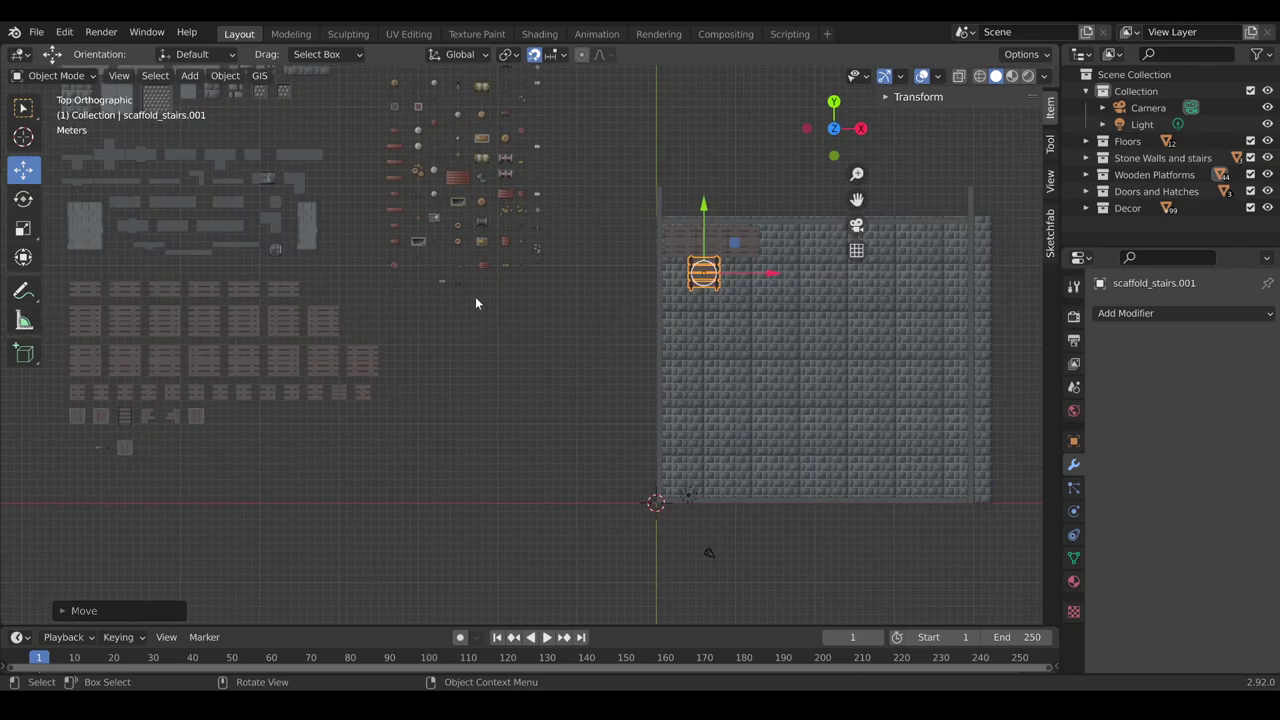
middle_click_drag(604, 222, 562, 322, "shift")
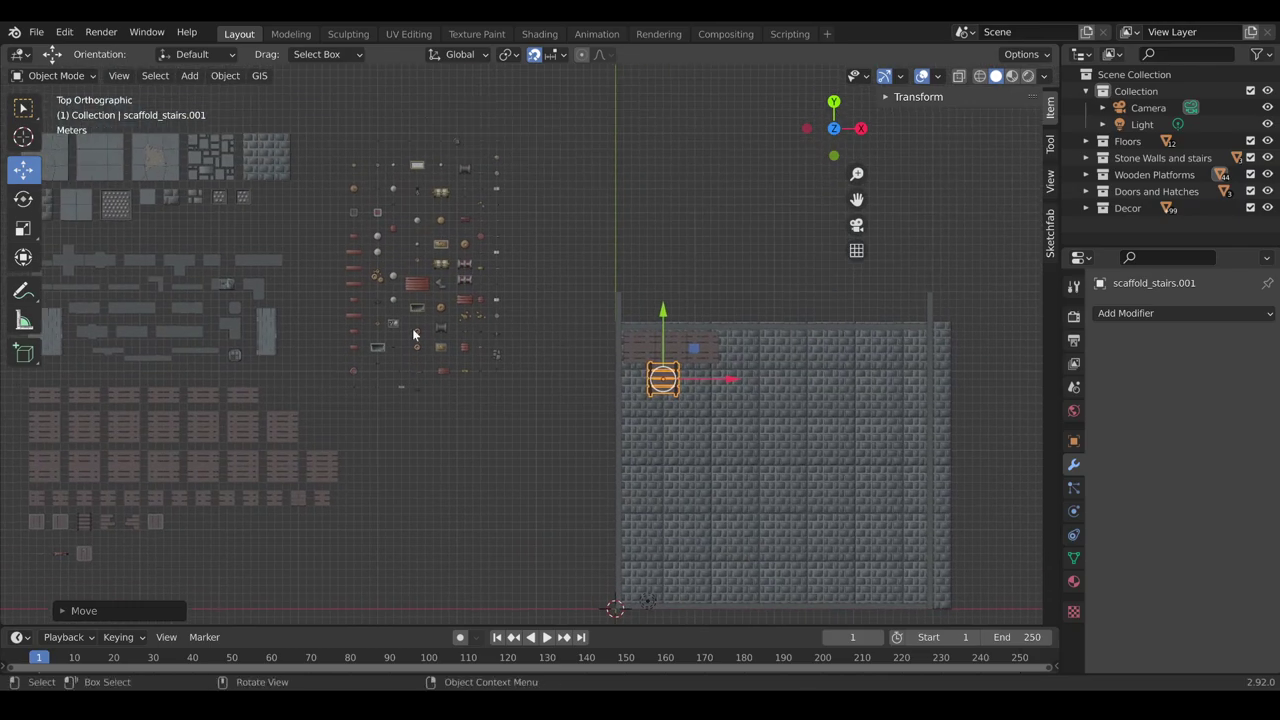
middle_click_drag(412, 328, 520, 377)
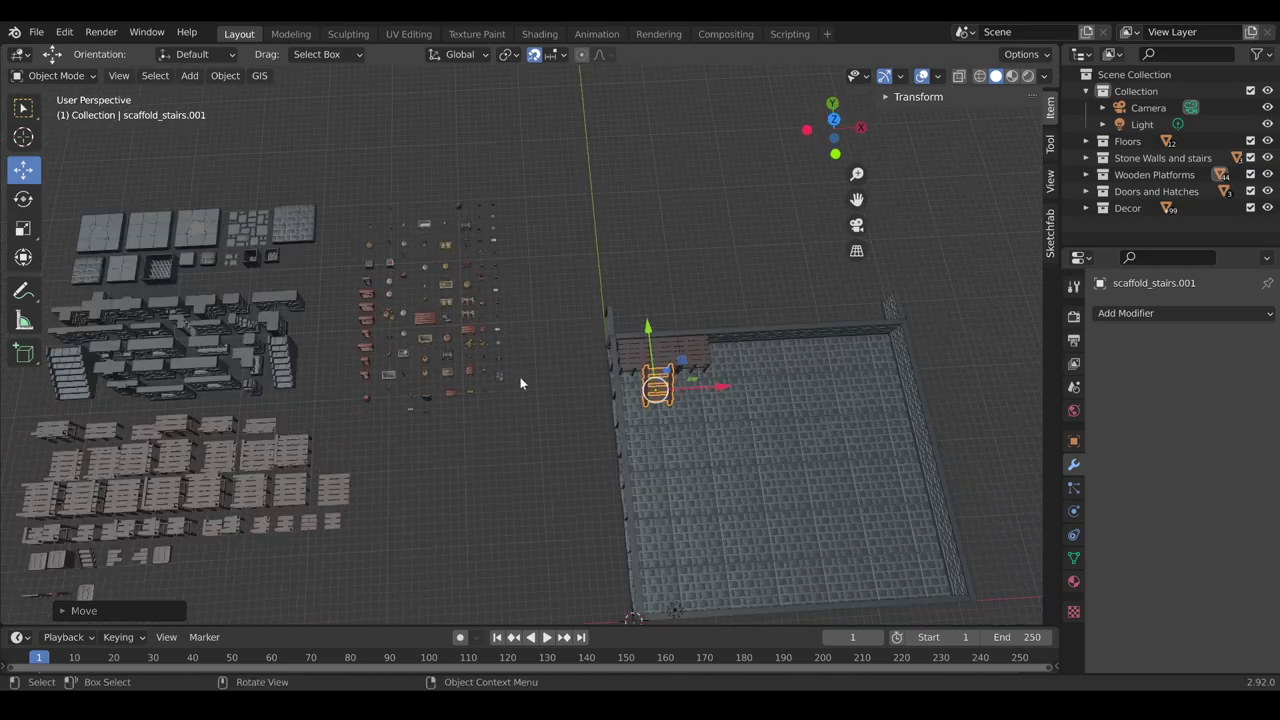
Place three bookcaseWideFilled_broken copies side by side against the room's top wall
key("KP_7")
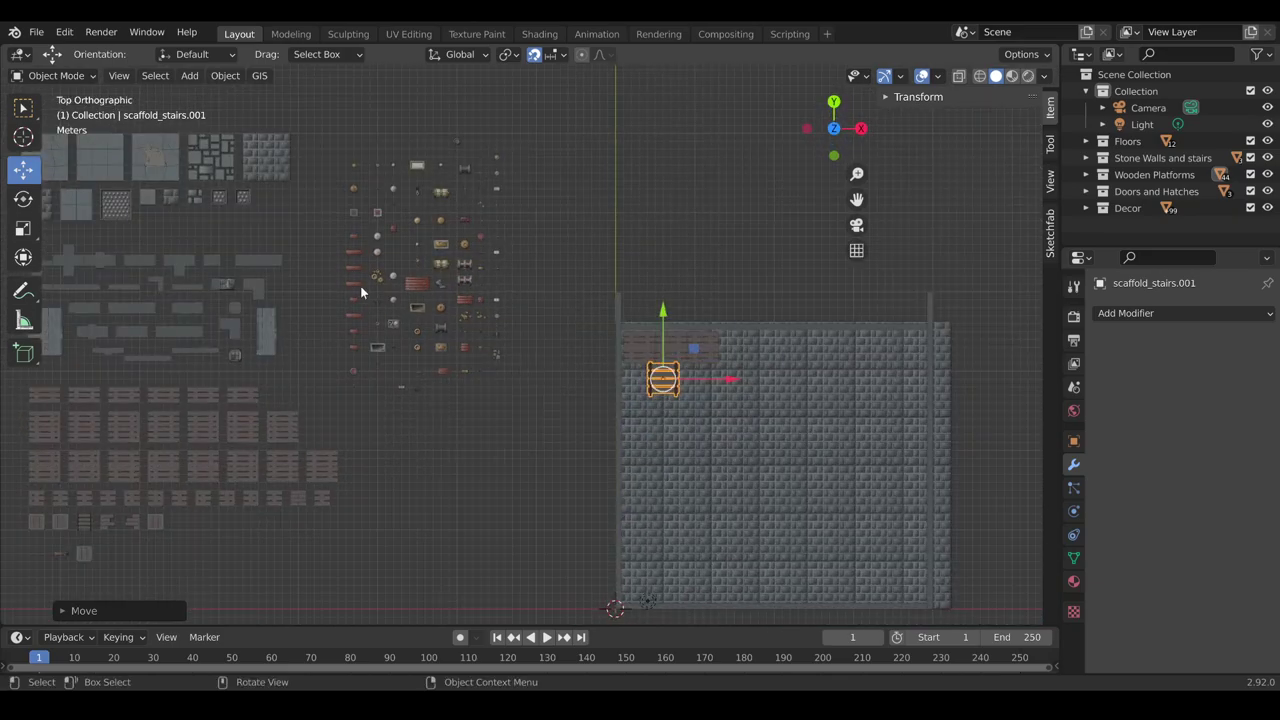
left_click(361, 290)
left_click_drag(361, 290, 861, 400)
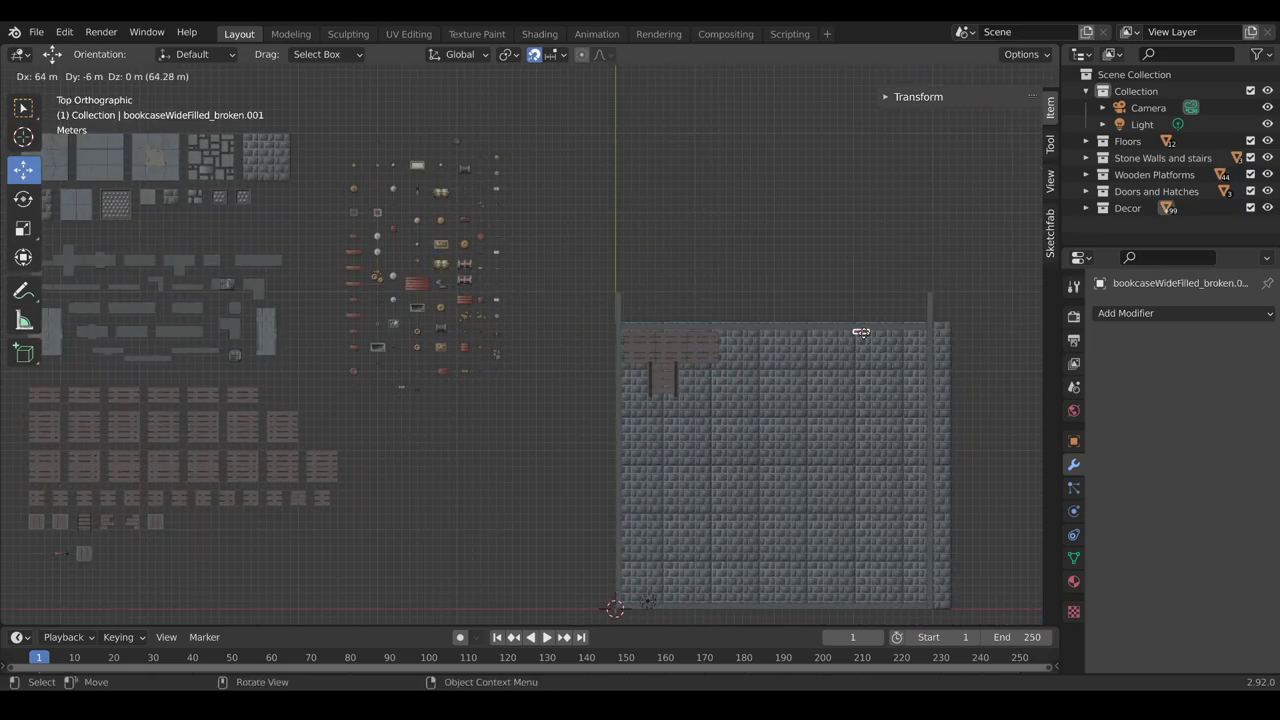
left_click(843, 333)
key("shift+d")
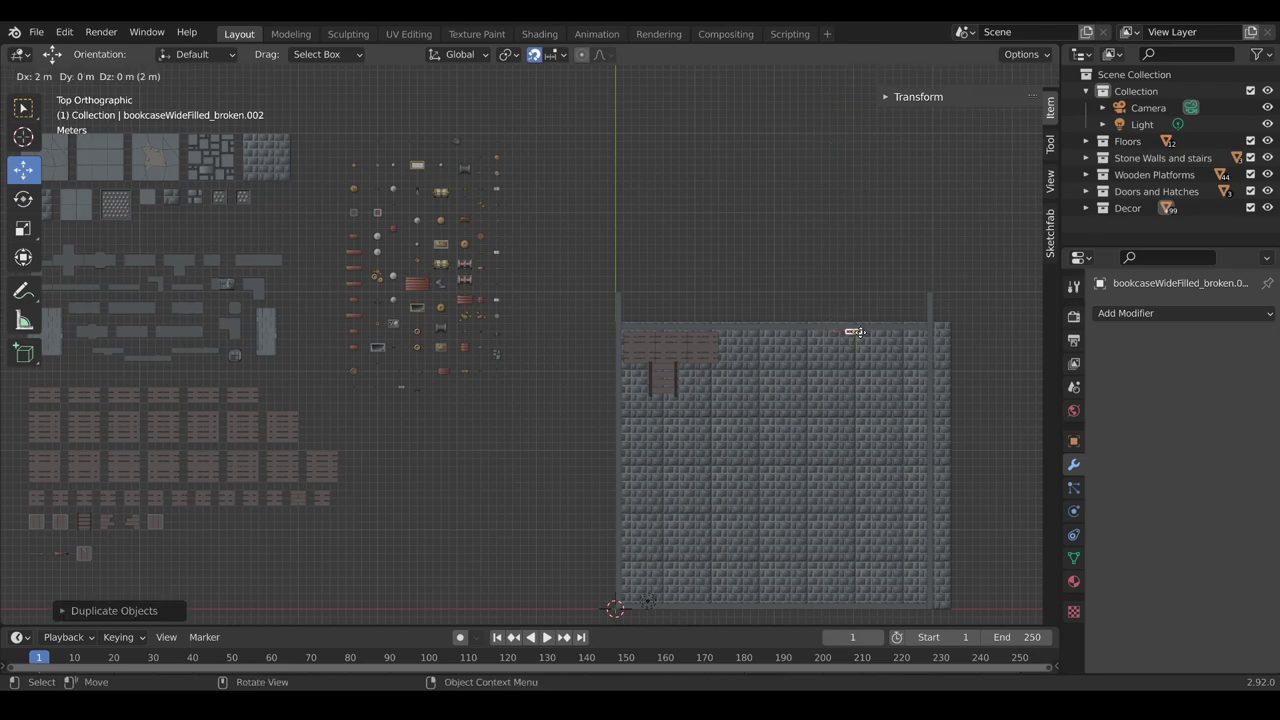
left_click(858, 336)
left_click(879, 337)
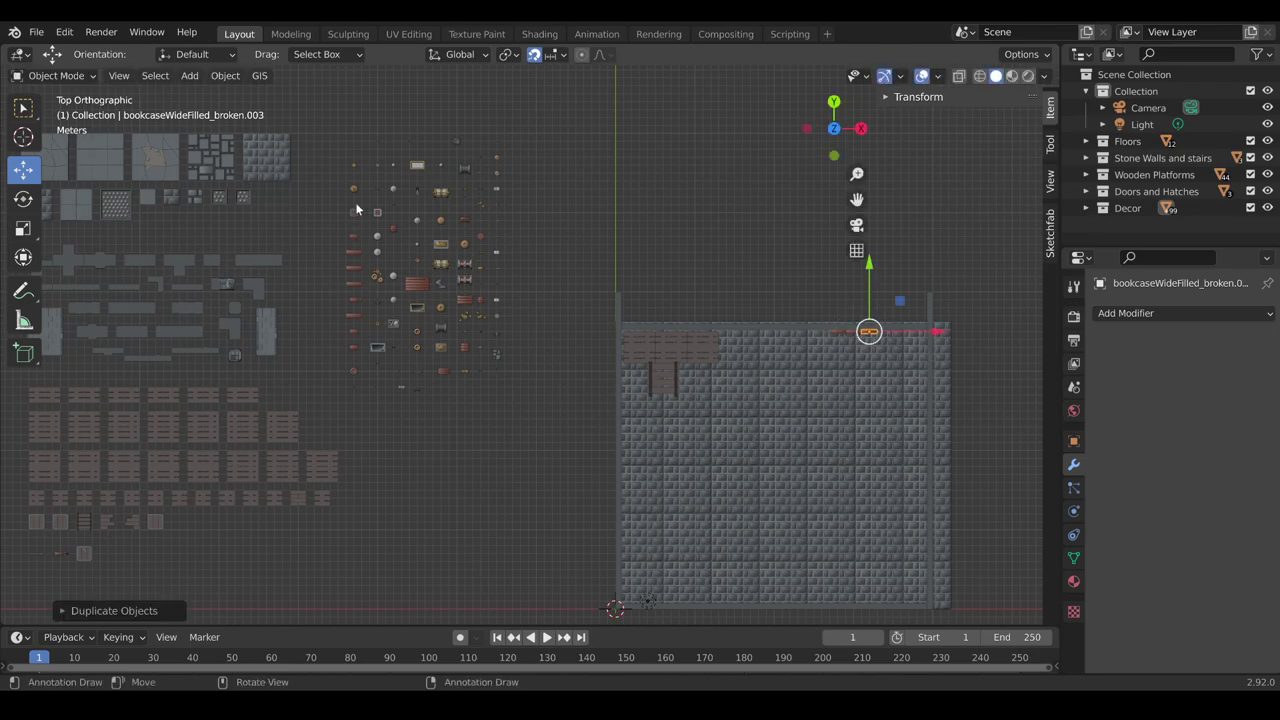
Place a tableLarge copy on the right side of the floor, turned at an angle
left_click(427, 285)
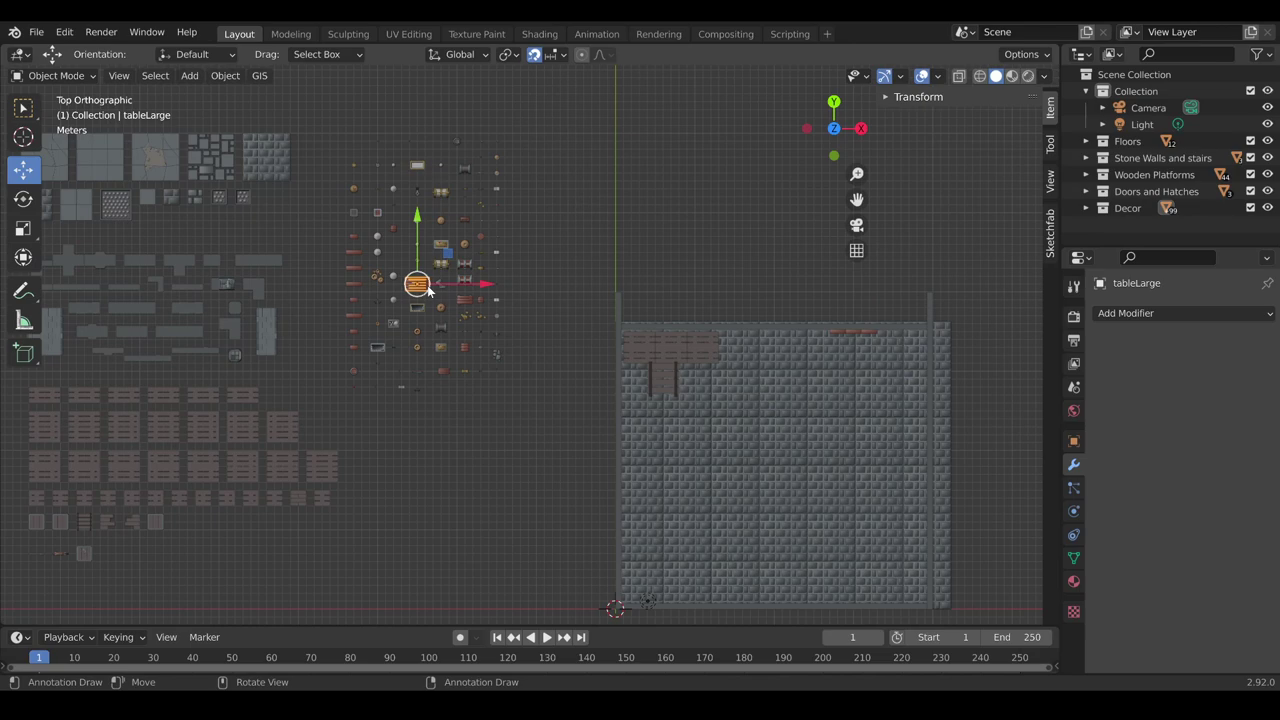
key("shift+d")
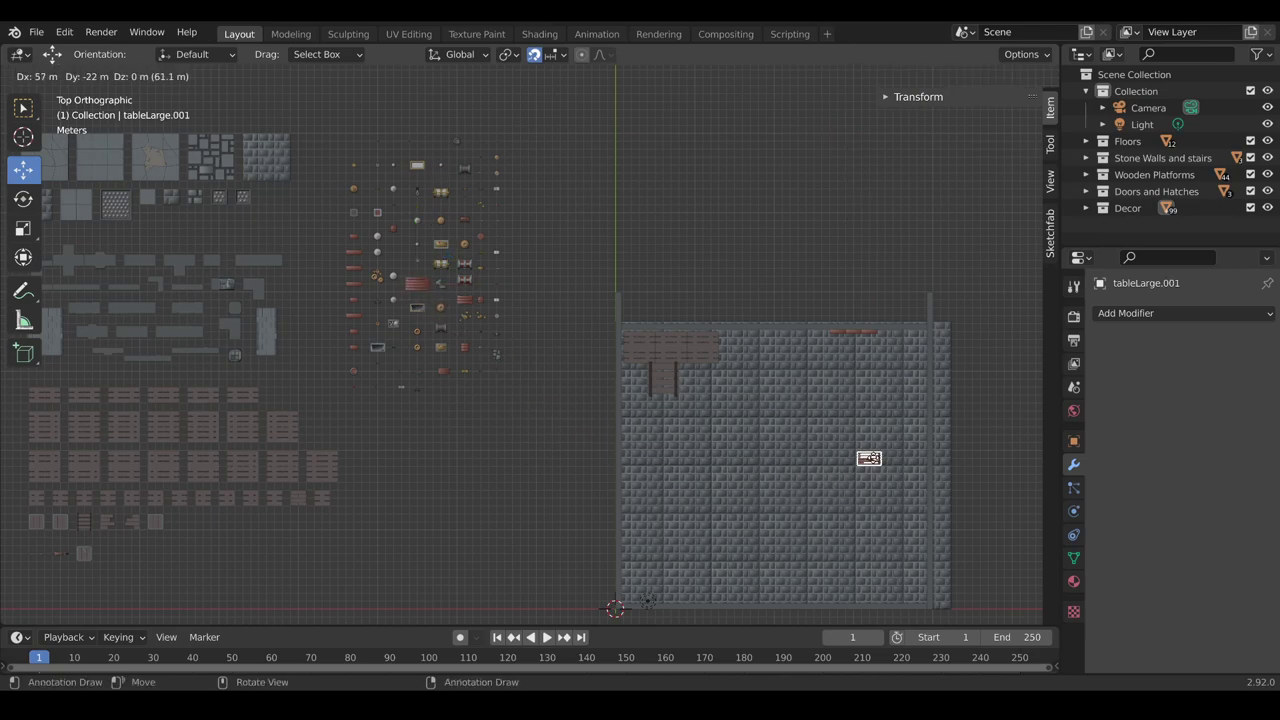
key("r")
right_click(883, 477)
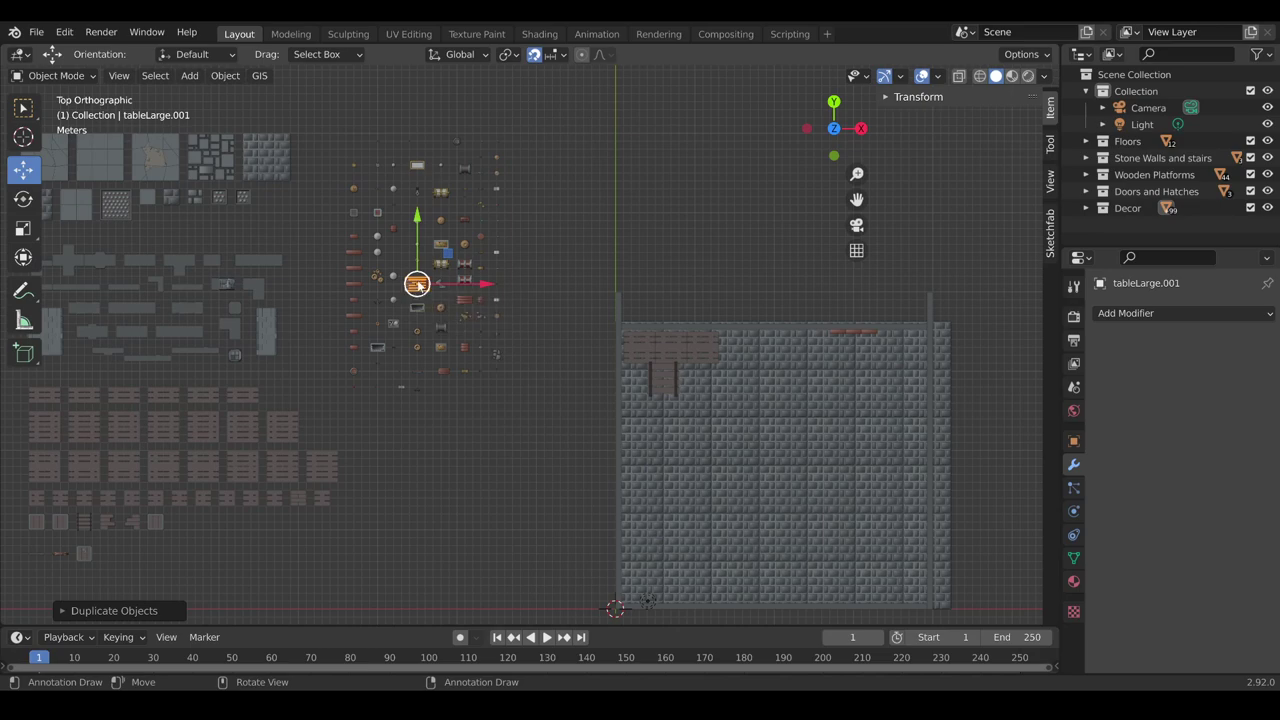
left_click_drag(418, 290, 872, 455)
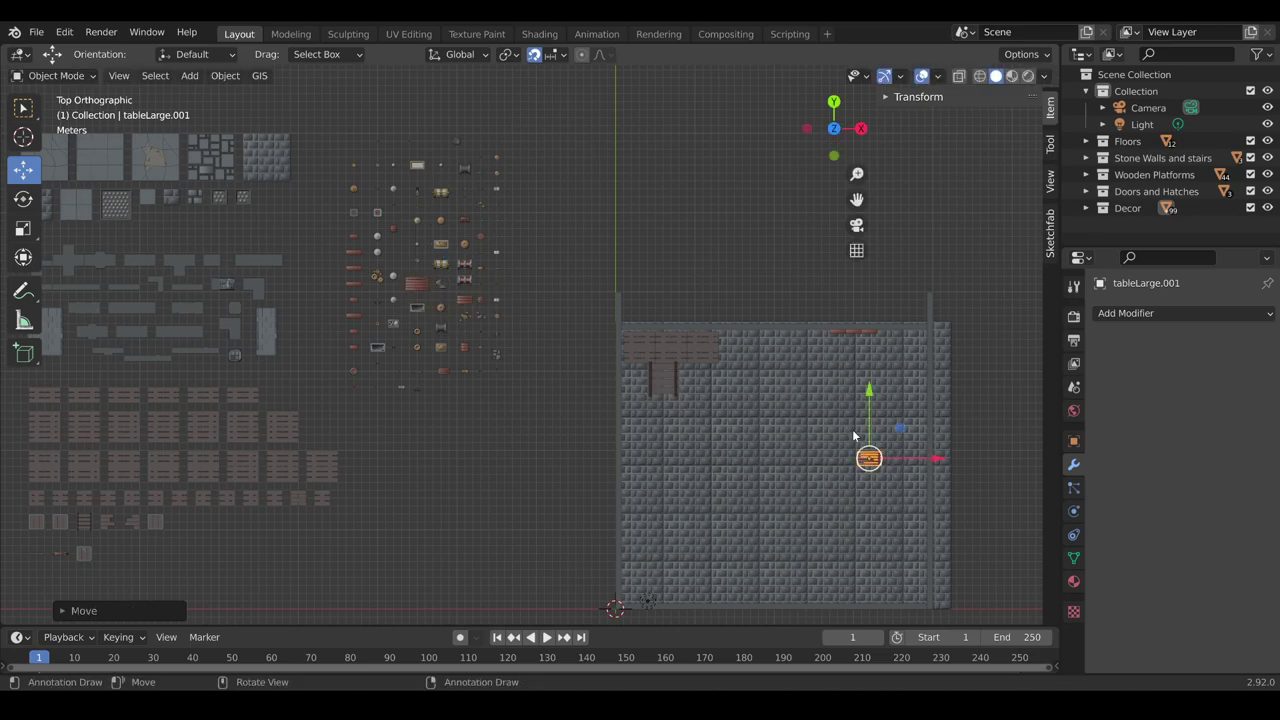
key("r")
left_click(925, 433)
middle_click_drag(491, 297, 594, 424)
Place four stool copies, up to stool.004, around the angled large table
left_click(482, 299)
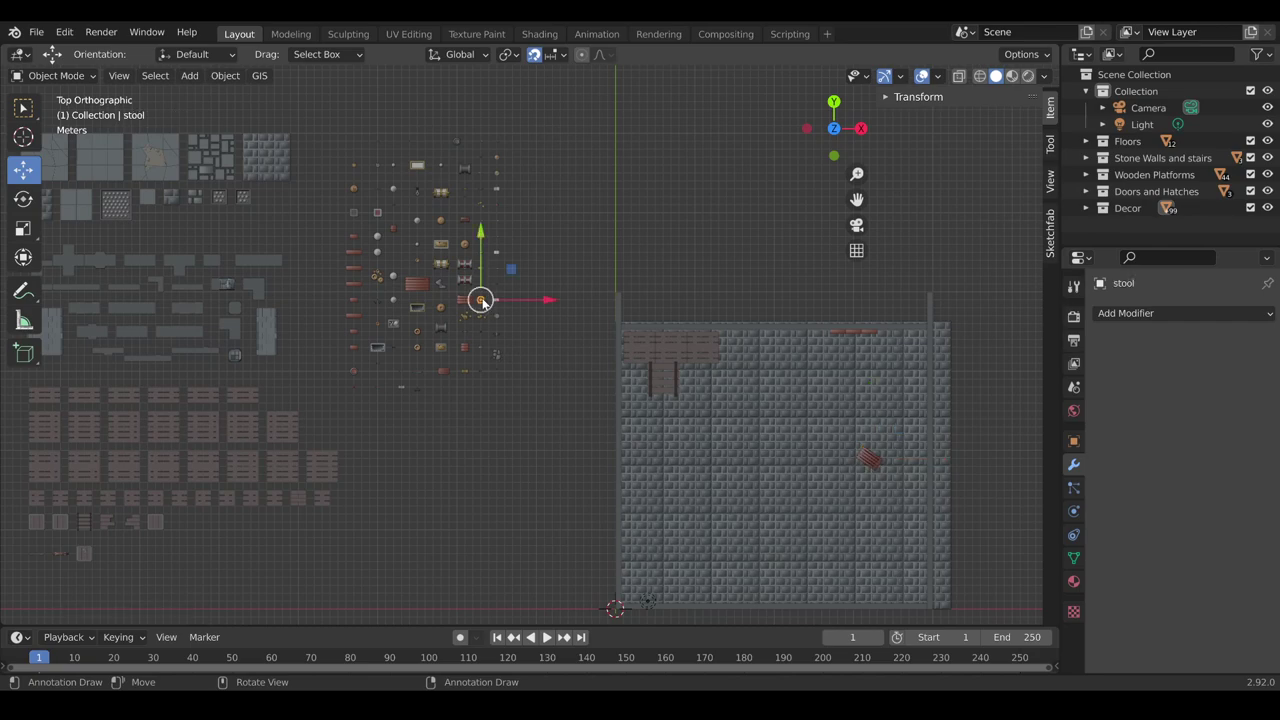
key("shift+d")
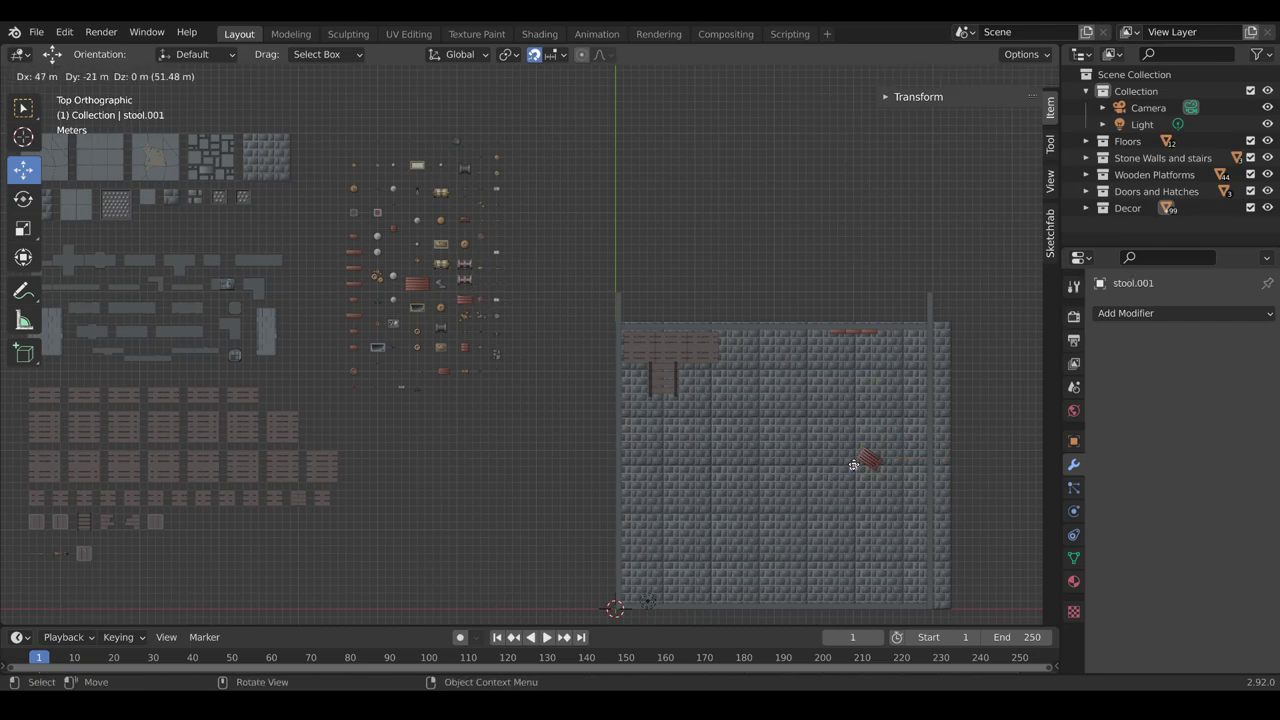
left_click(853, 467)
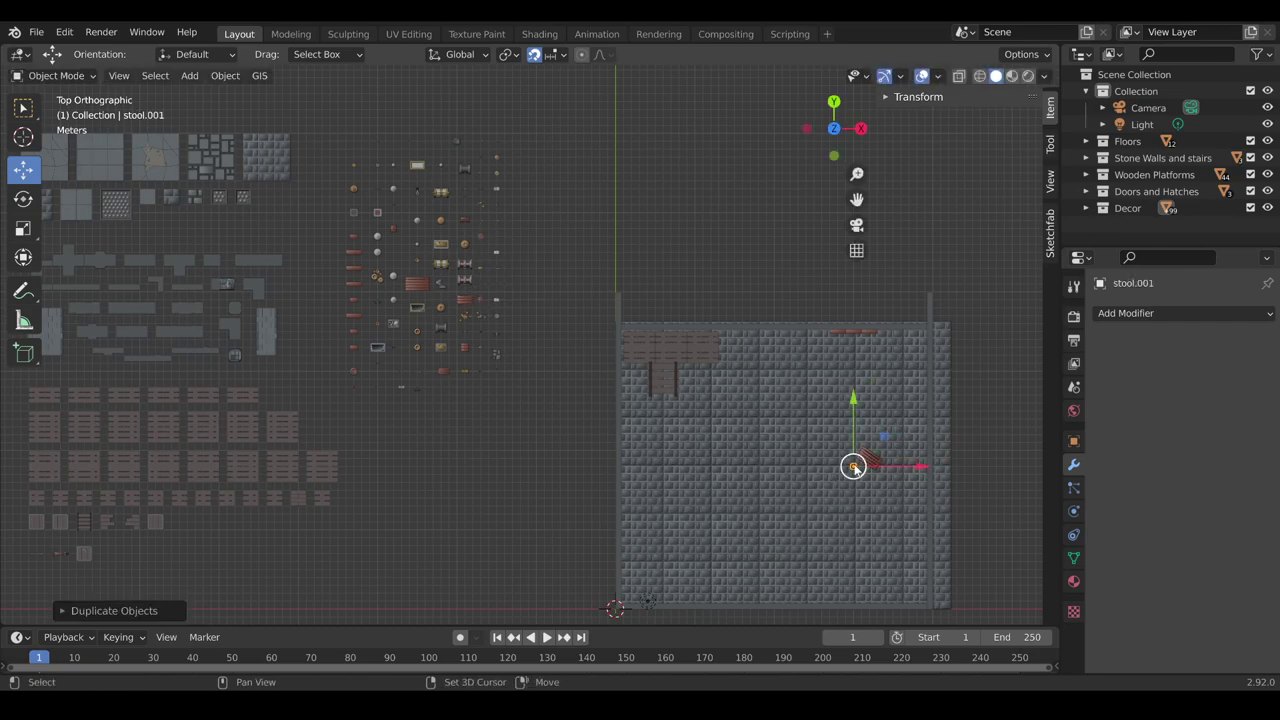
key("shift+d")
left_click(882, 444)
key("shift+d")
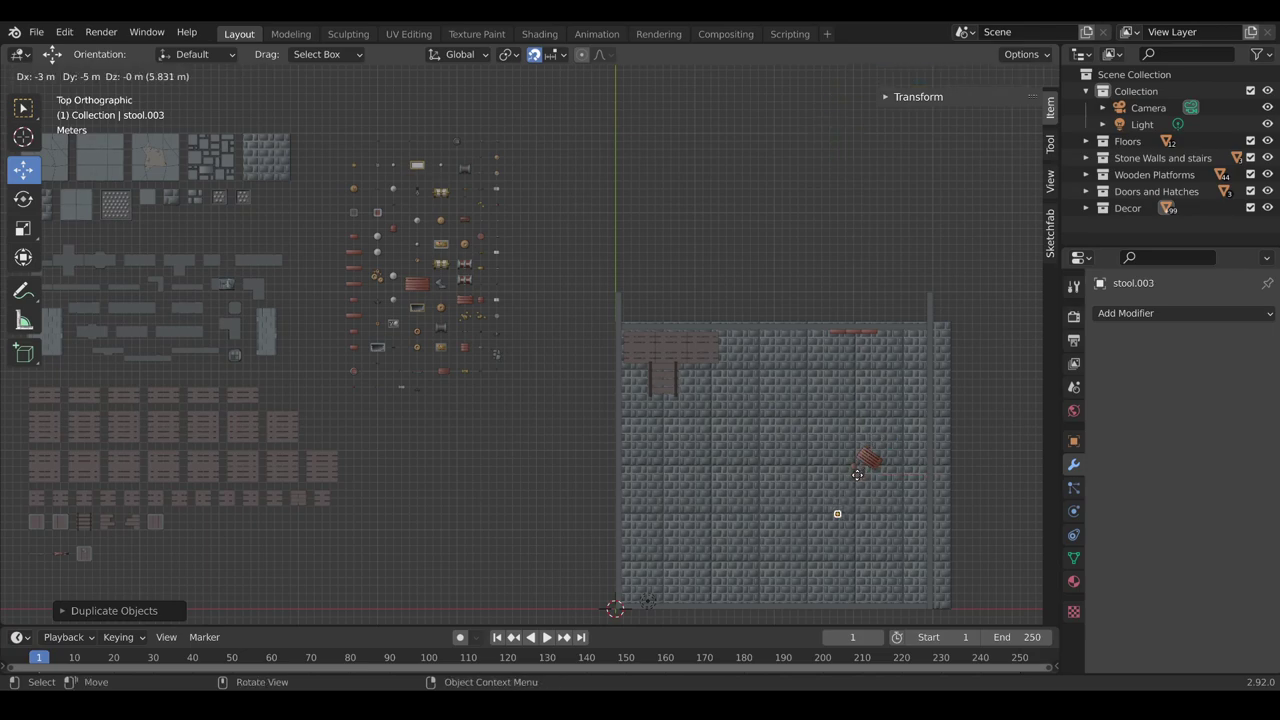
left_click(892, 409)
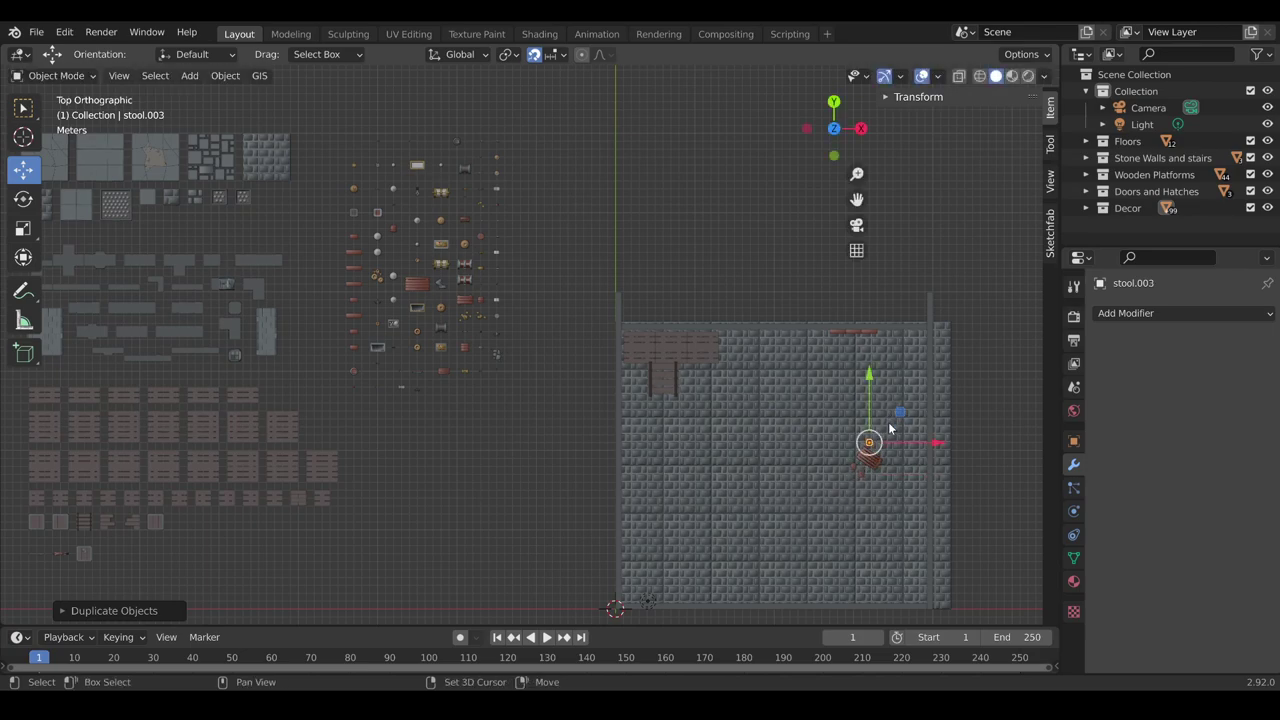
key("shift+d")
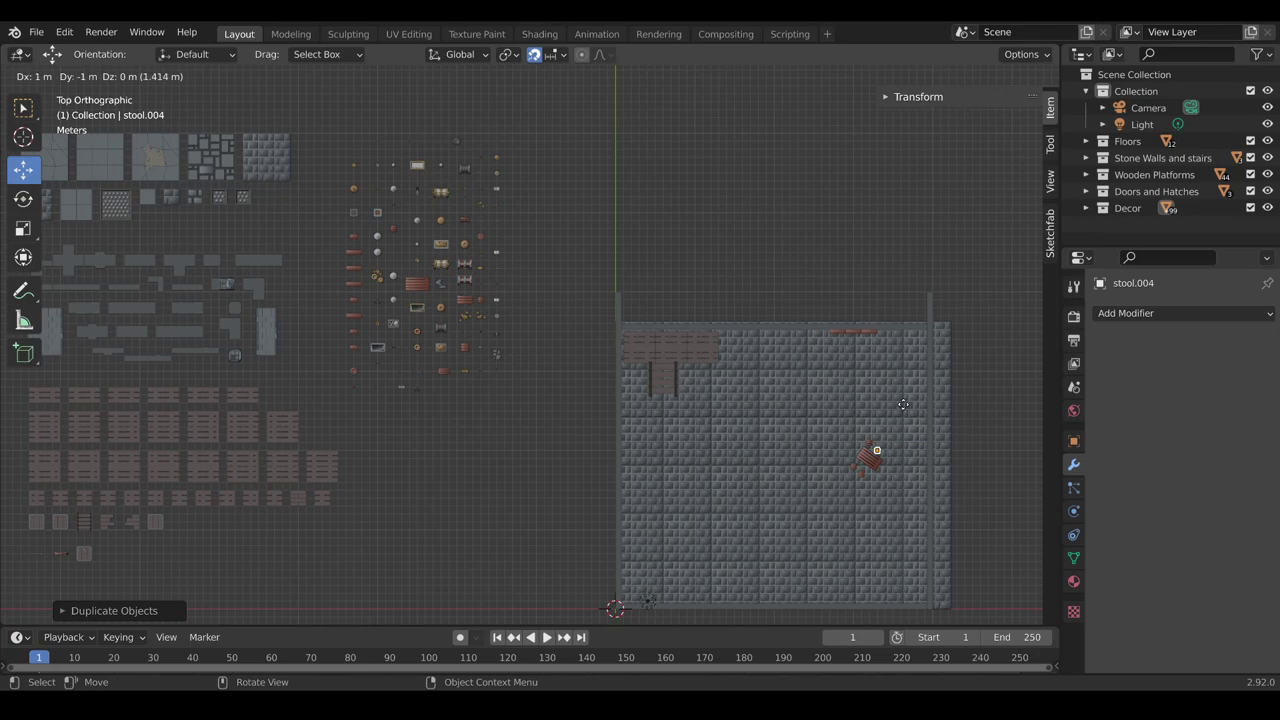
left_click(906, 405)
middle_click_drag(683, 451, 457, 312)
Enlarge the first bookcase and slide it 1 m left along X on the wall
scroll(520, 386, "up", 6)
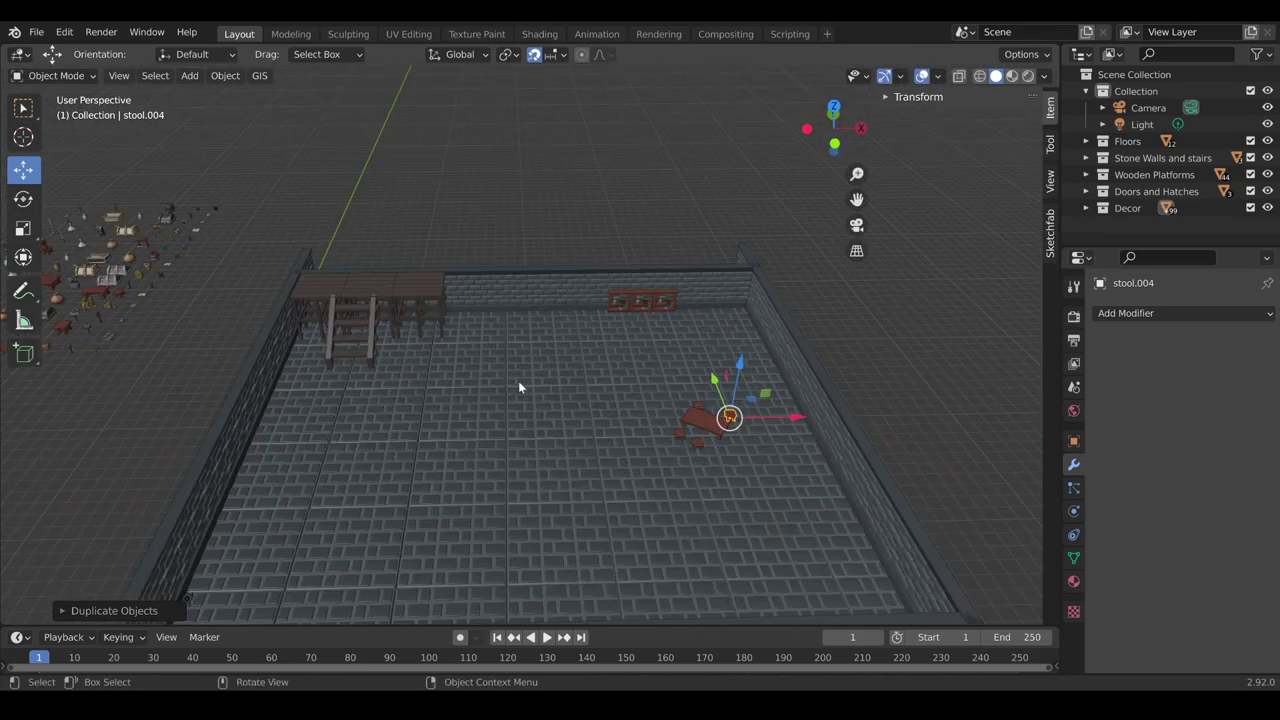
middle_click_drag(607, 441, 584, 358)
left_click(582, 362)
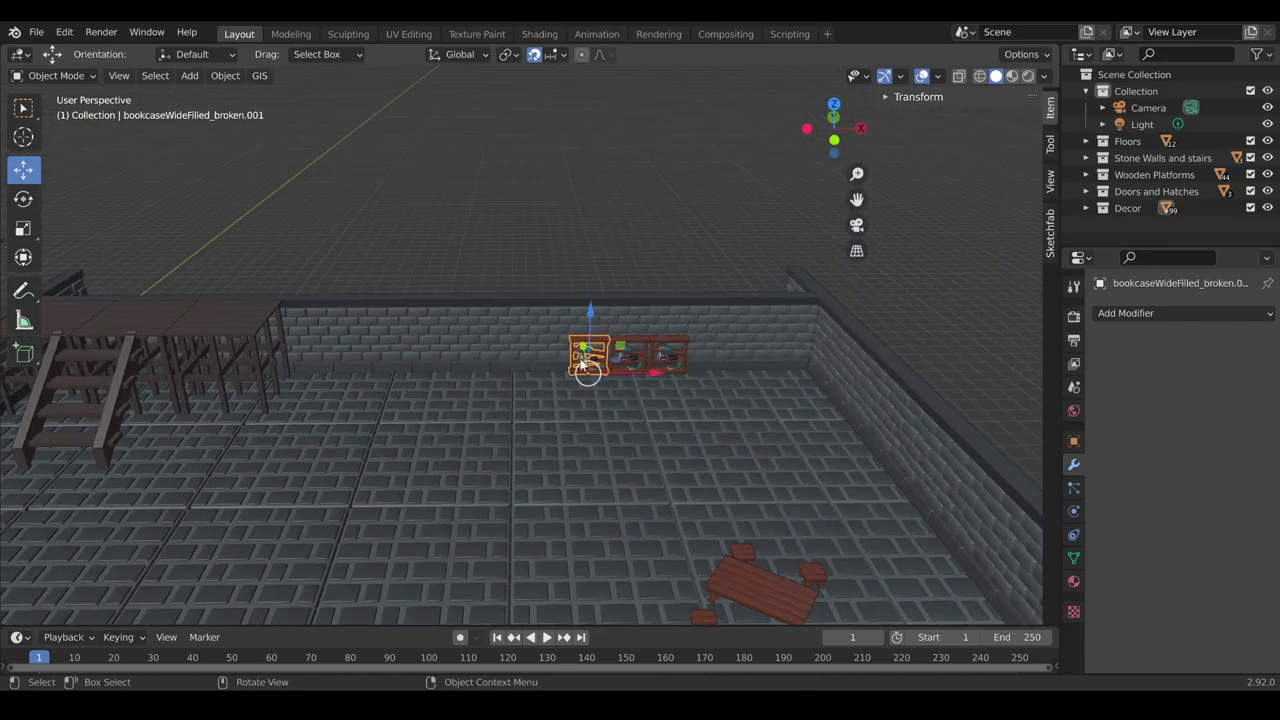
key("s")
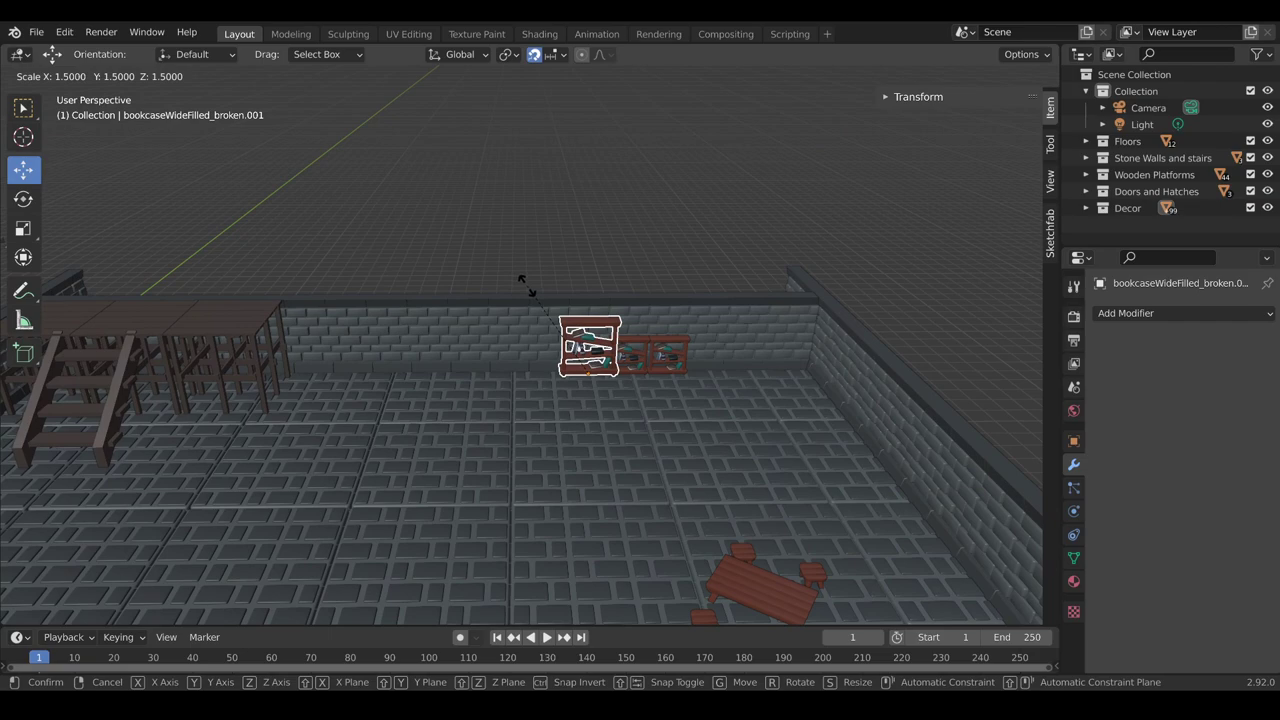
left_click(523, 282)
key("g")
key("x")
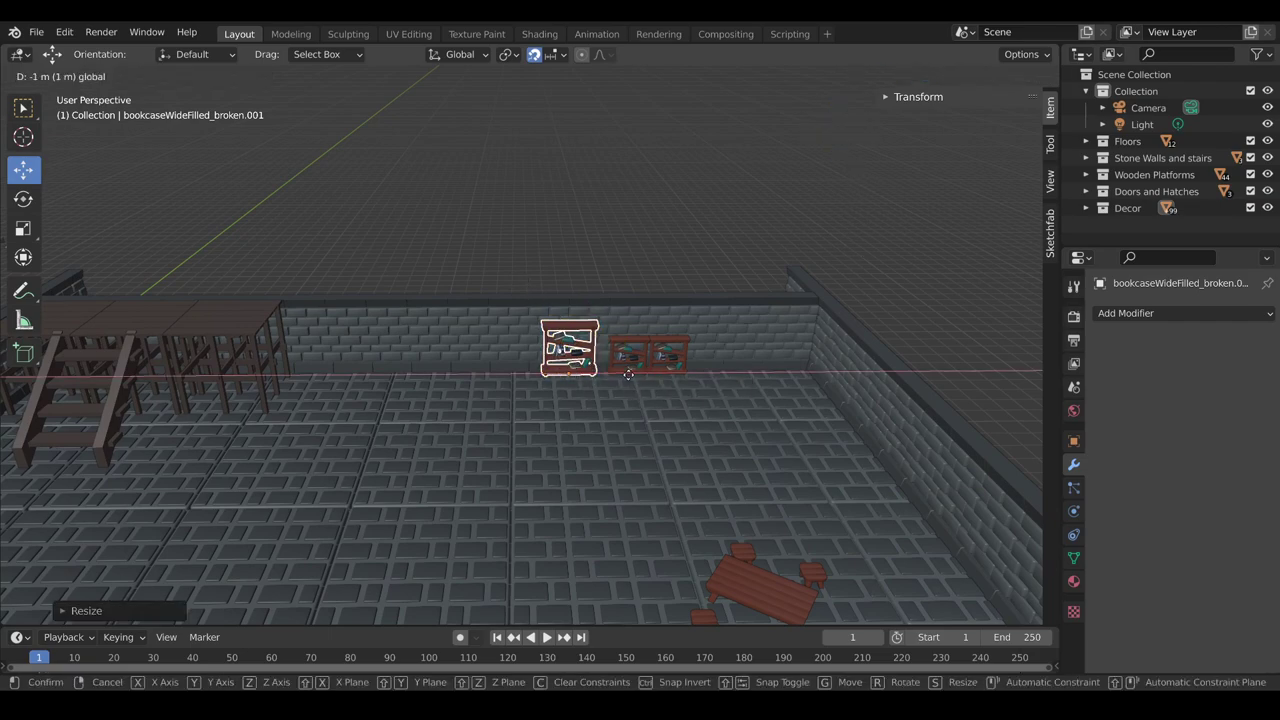
left_click(590, 398)
Resize the other bookcases so bookcaseWideFilled_broken.003 matches its neighbours
key("shift+d")
left_click(686, 363)
key("s")
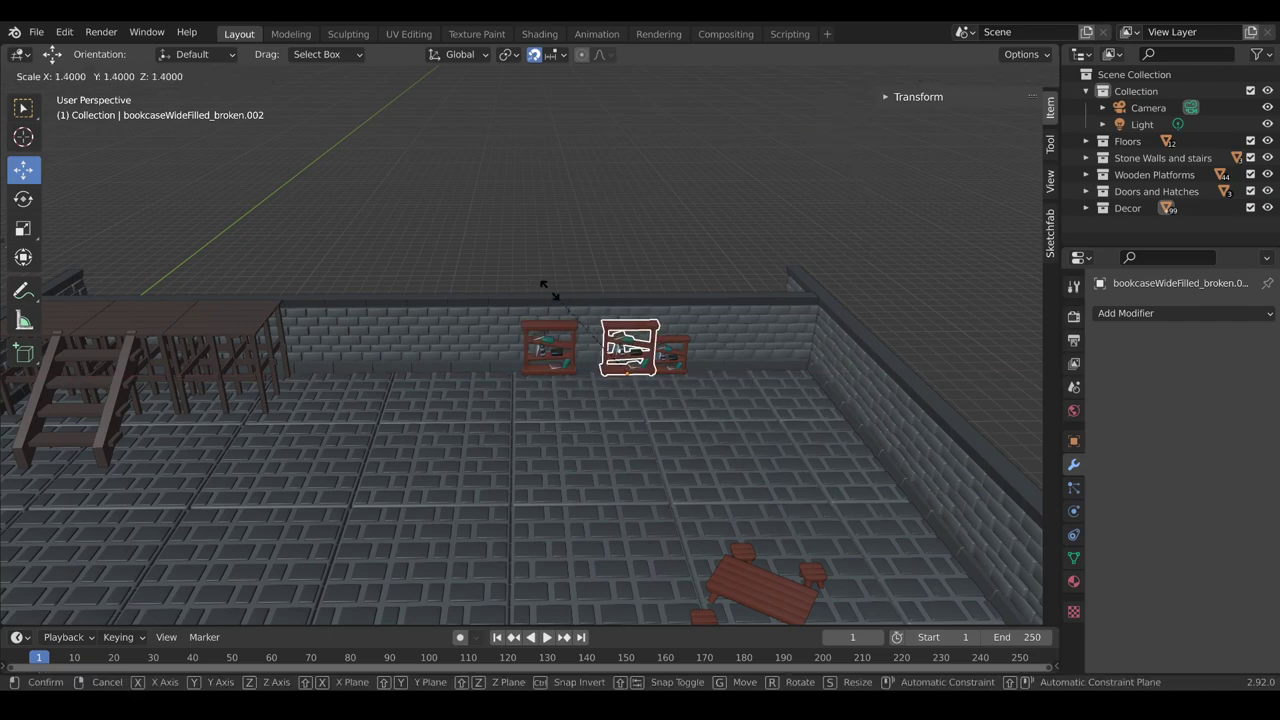
key("Escape")
key("shift+d")
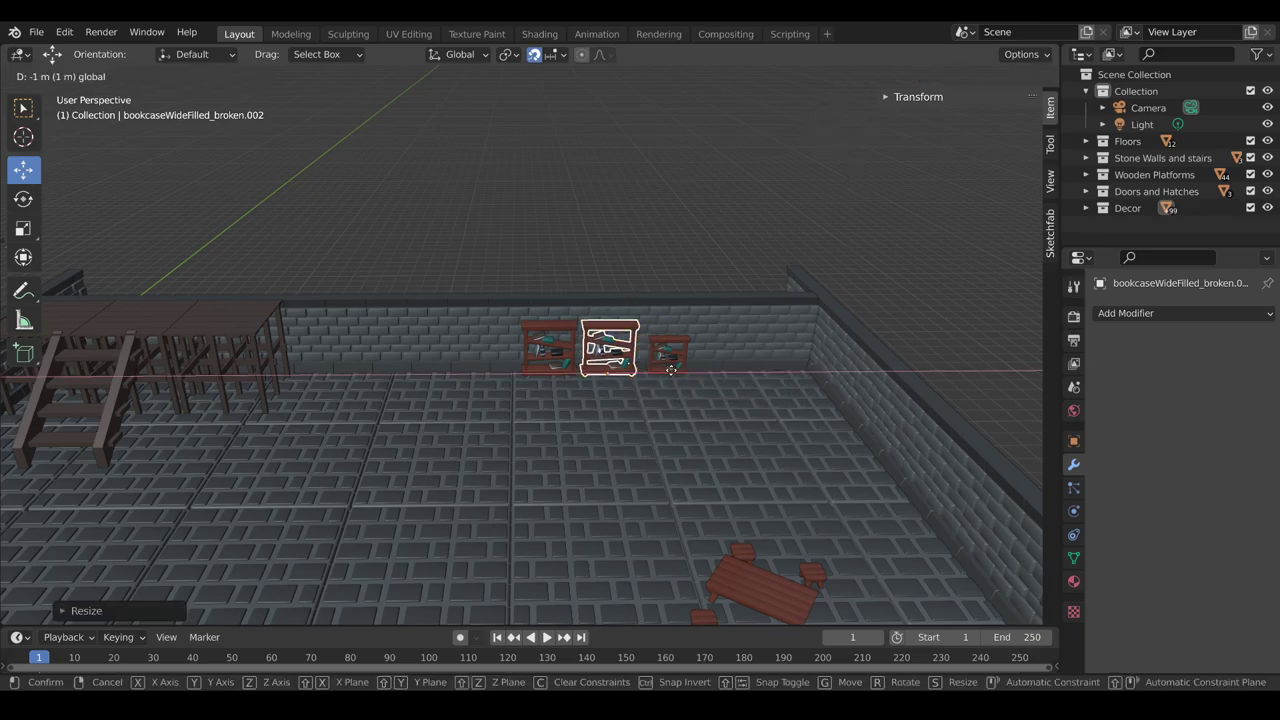
left_click(672, 366)
key("s")
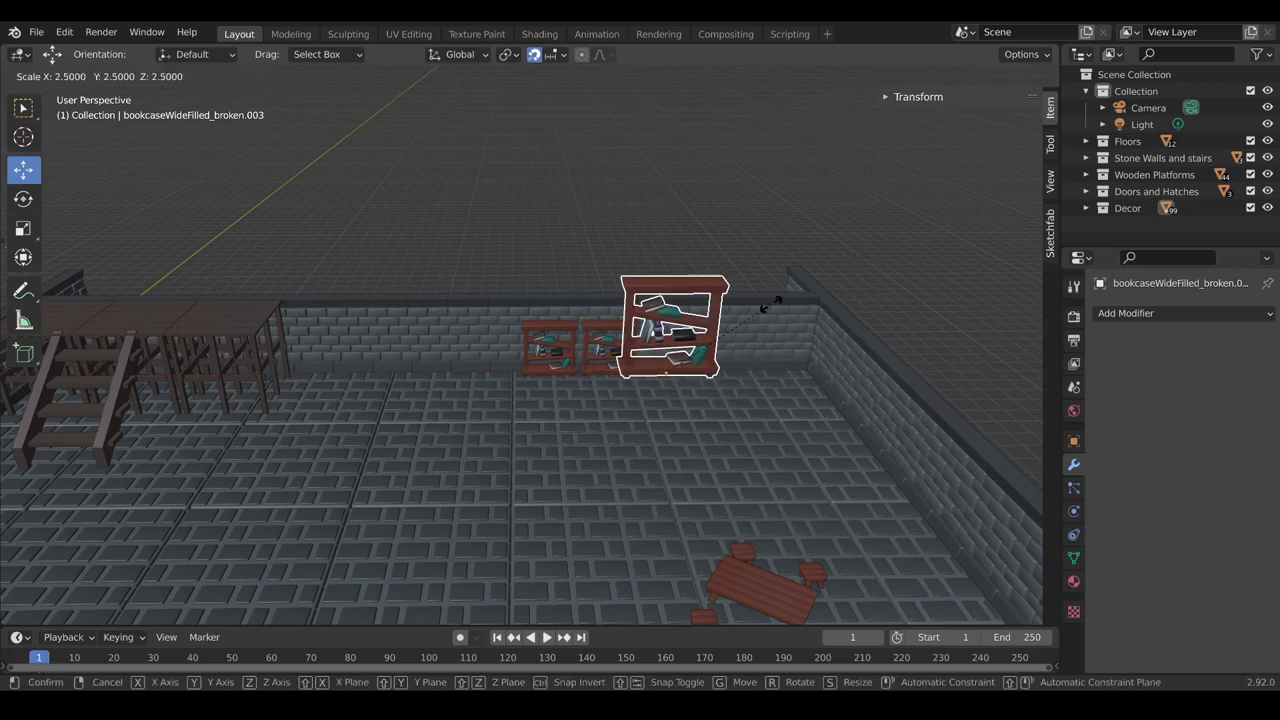
left_click(725, 343)
Clear the selection and orbit around to inspect the room's walls from several angles
scroll(725, 370, "down", 3)
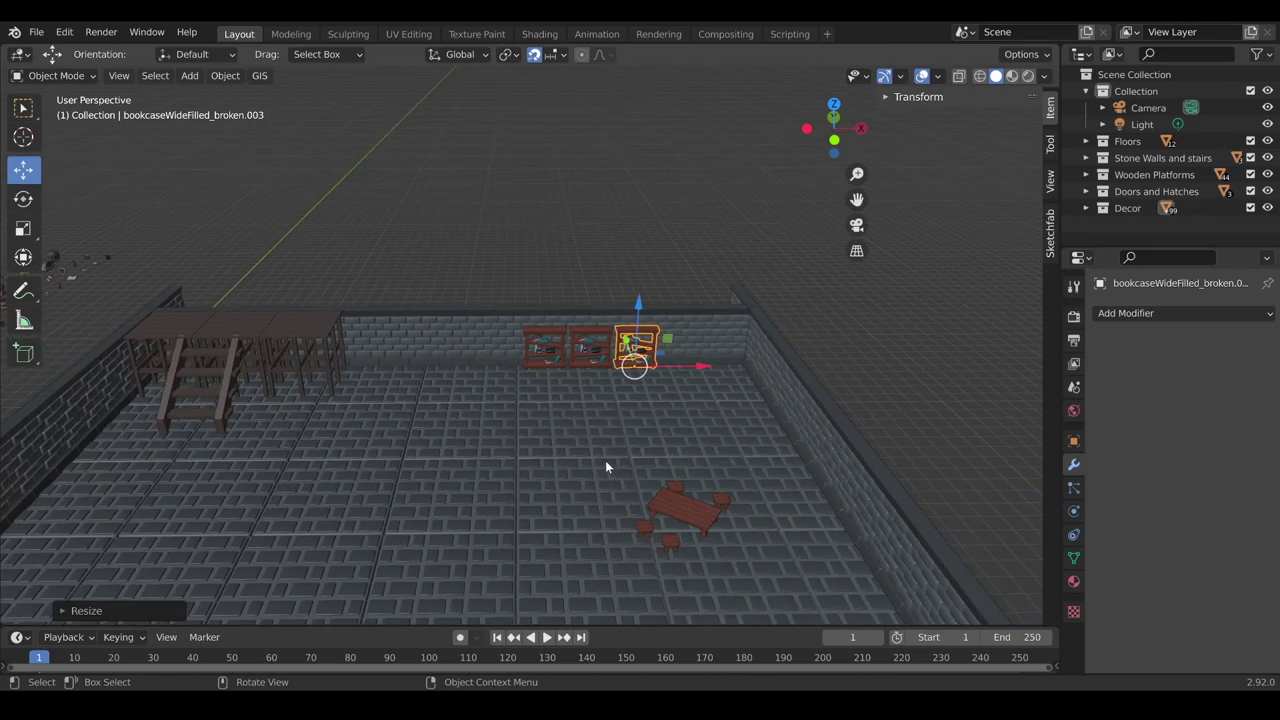
left_click(488, 418)
key("alt+a")
middle_click_drag(594, 437, 414, 286)
middle_click_drag(317, 431, 640, 347)
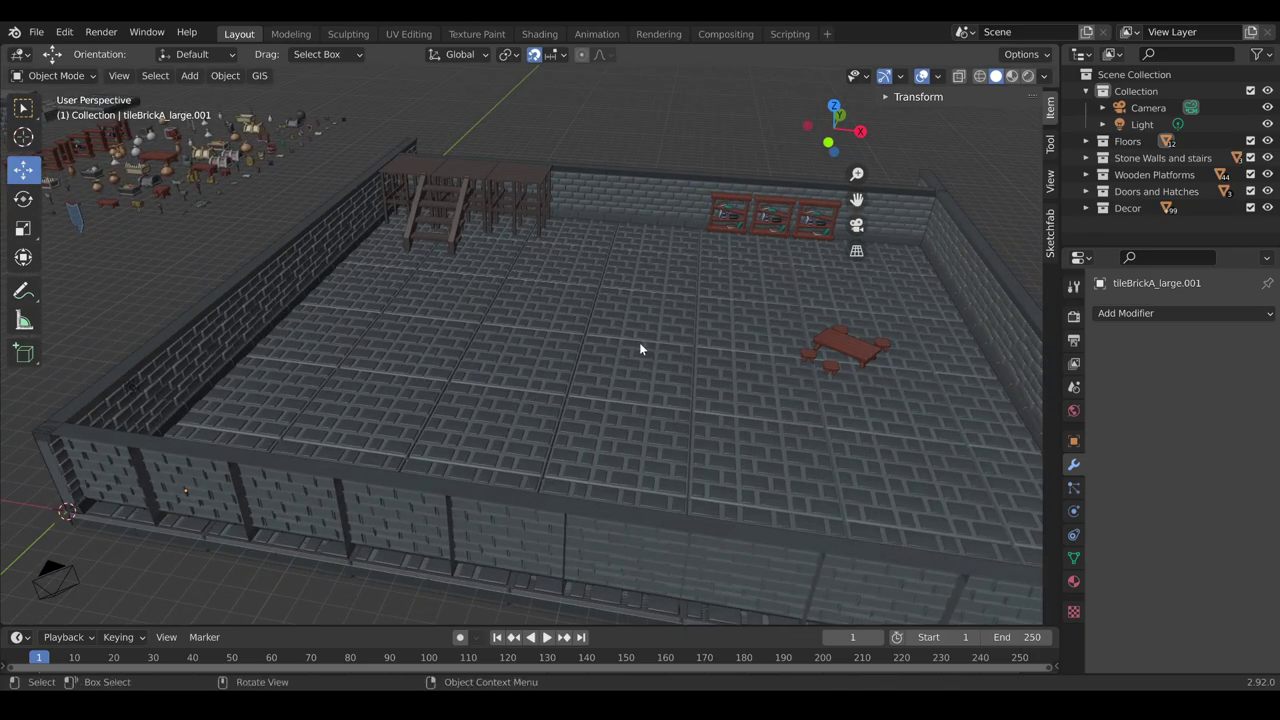
scroll(557, 351, "down", 4)
scroll(573, 357, "up", 3)
scroll(590, 370, "up", 2)
scroll(620, 389, "down", 4)
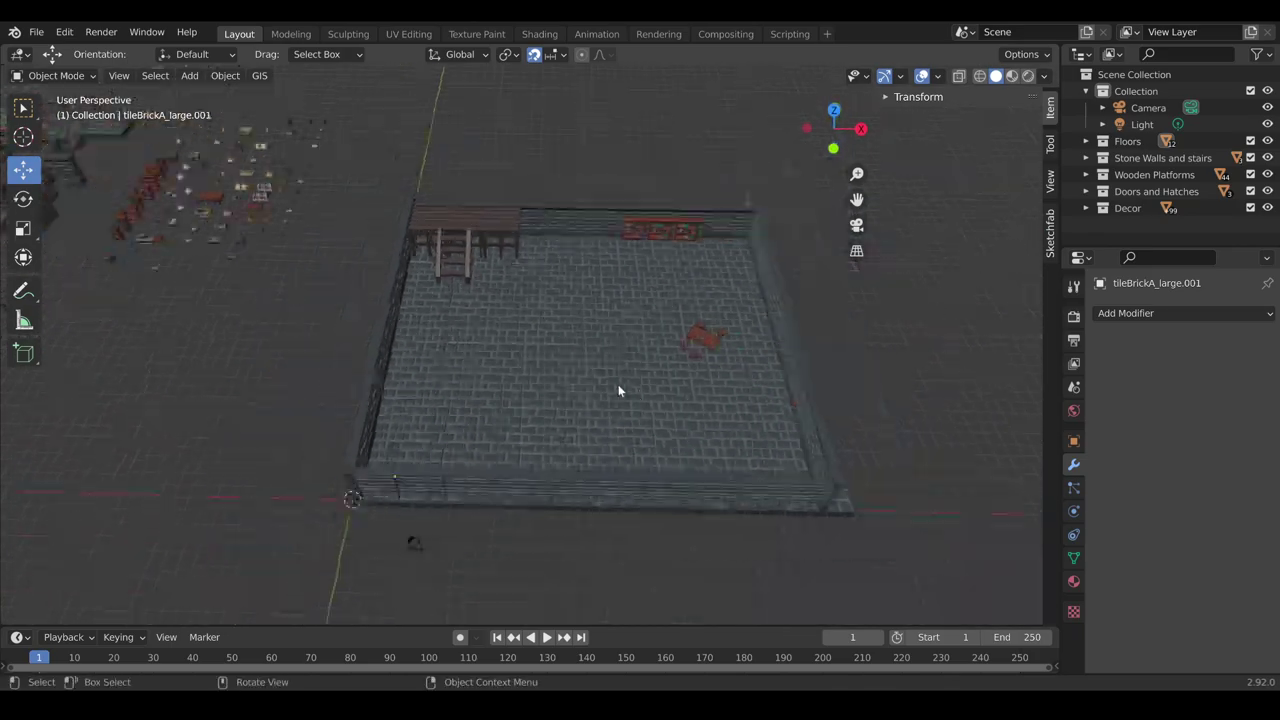
scroll(635, 385, "up", 5)
middle_click_drag(622, 383, 365, 408)
Select the long brick wall wallSingle.004 and enter Edit Mode with its whole mesh selected
left_click(361, 410)
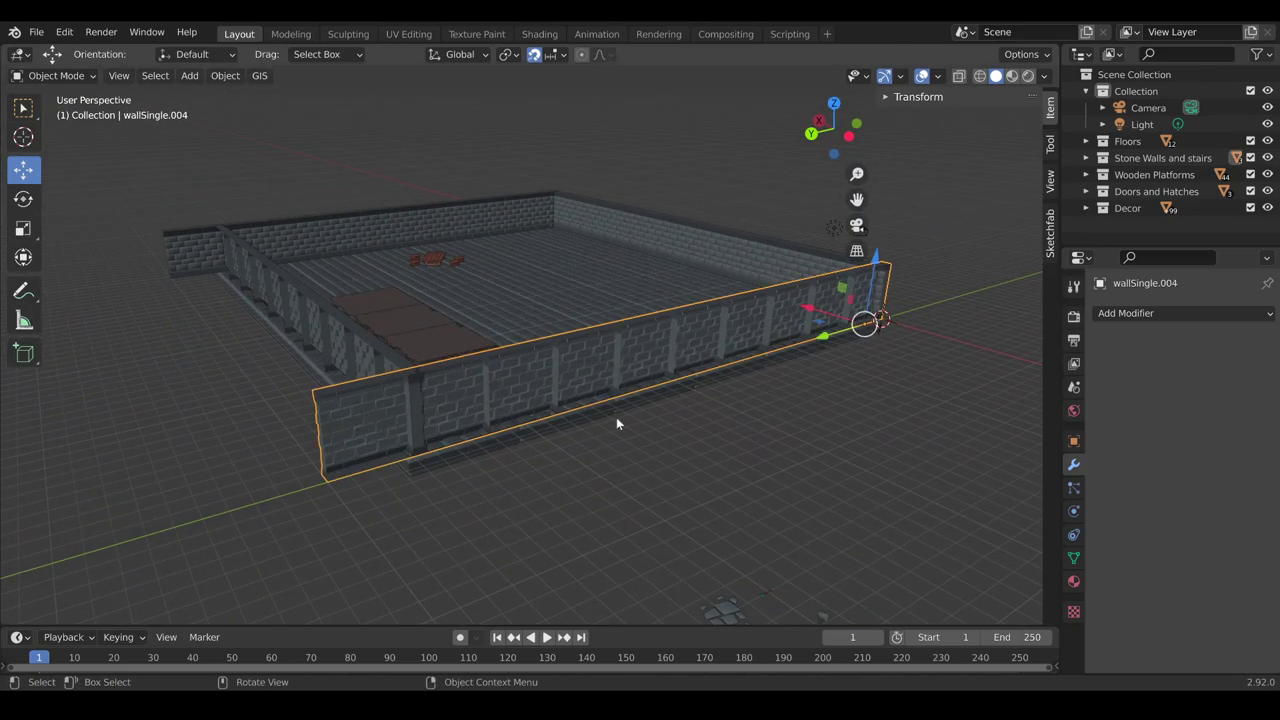
middle_click_drag(616, 417, 558, 408)
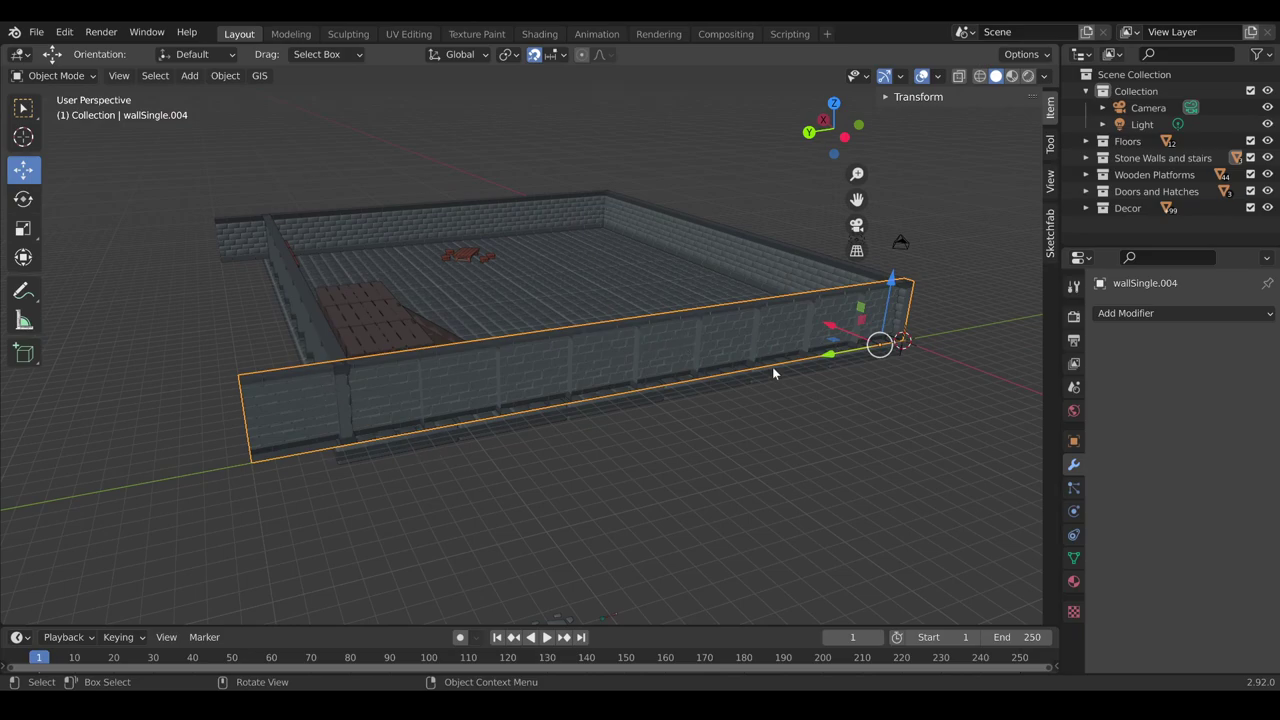
middle_click_drag(438, 212, 583, 277)
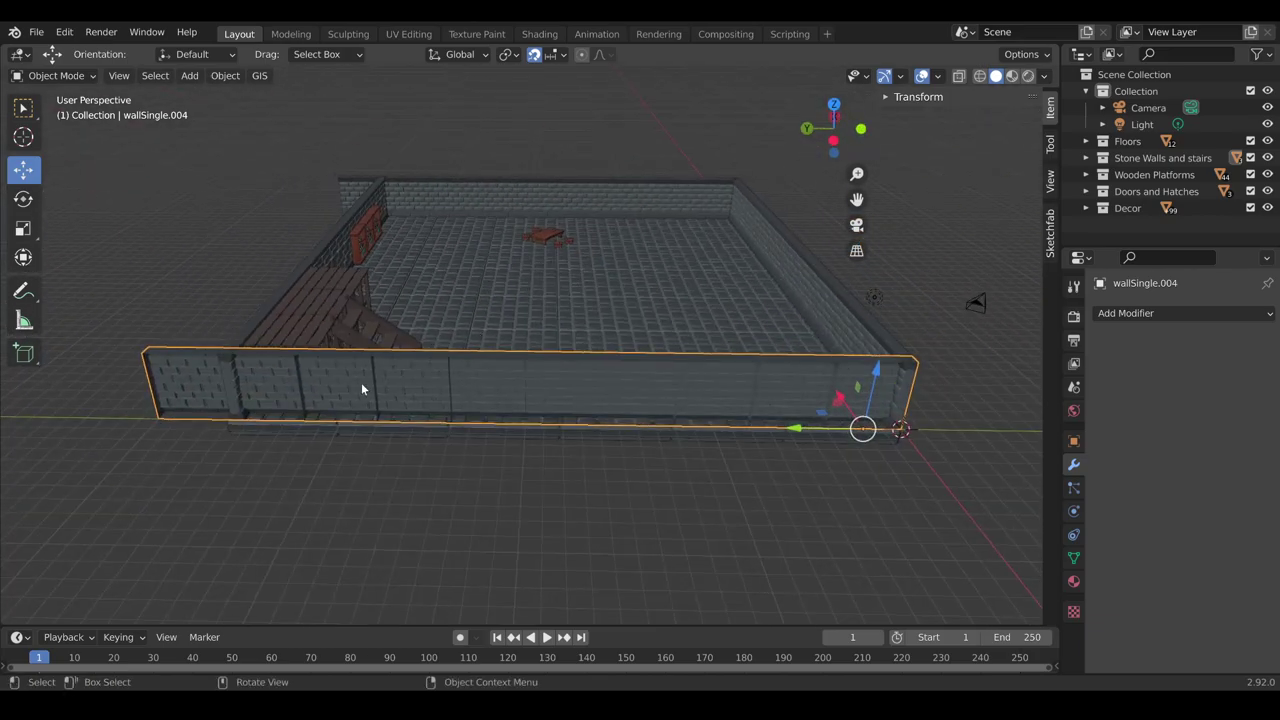
key("Tab")
scroll(414, 449, "up", 5)
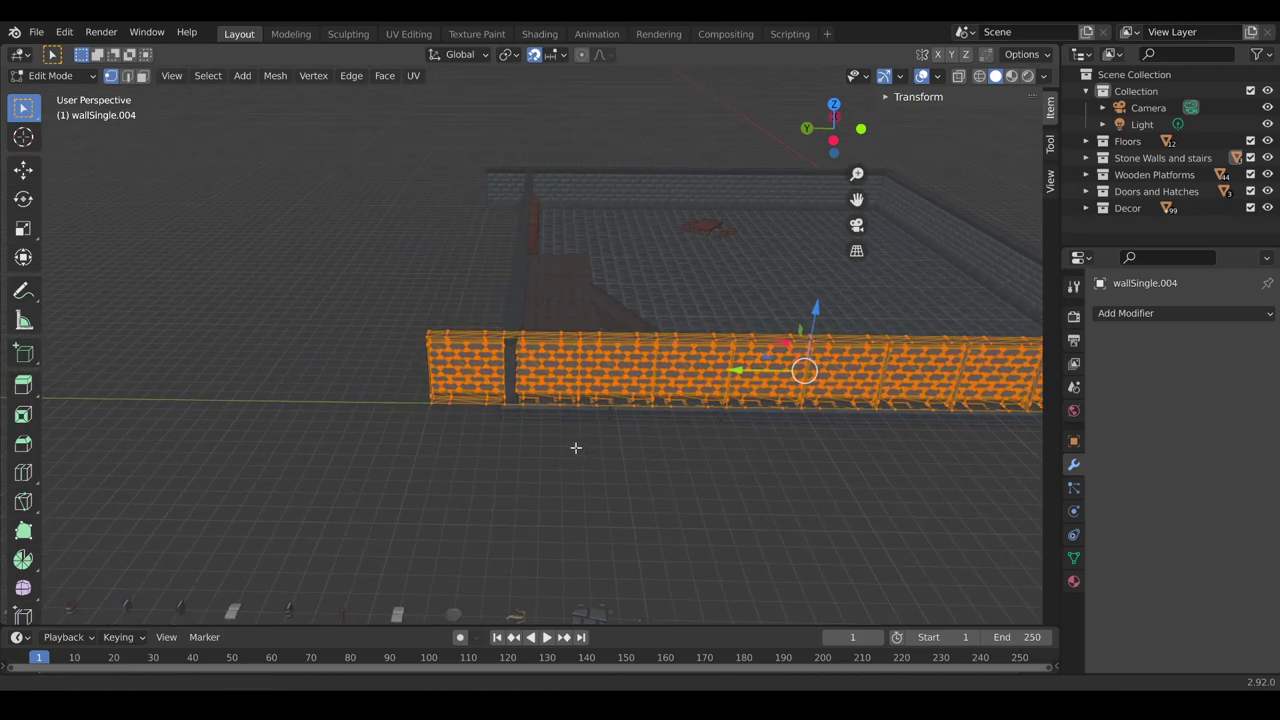
middle_click_drag(574, 449, 528, 543)
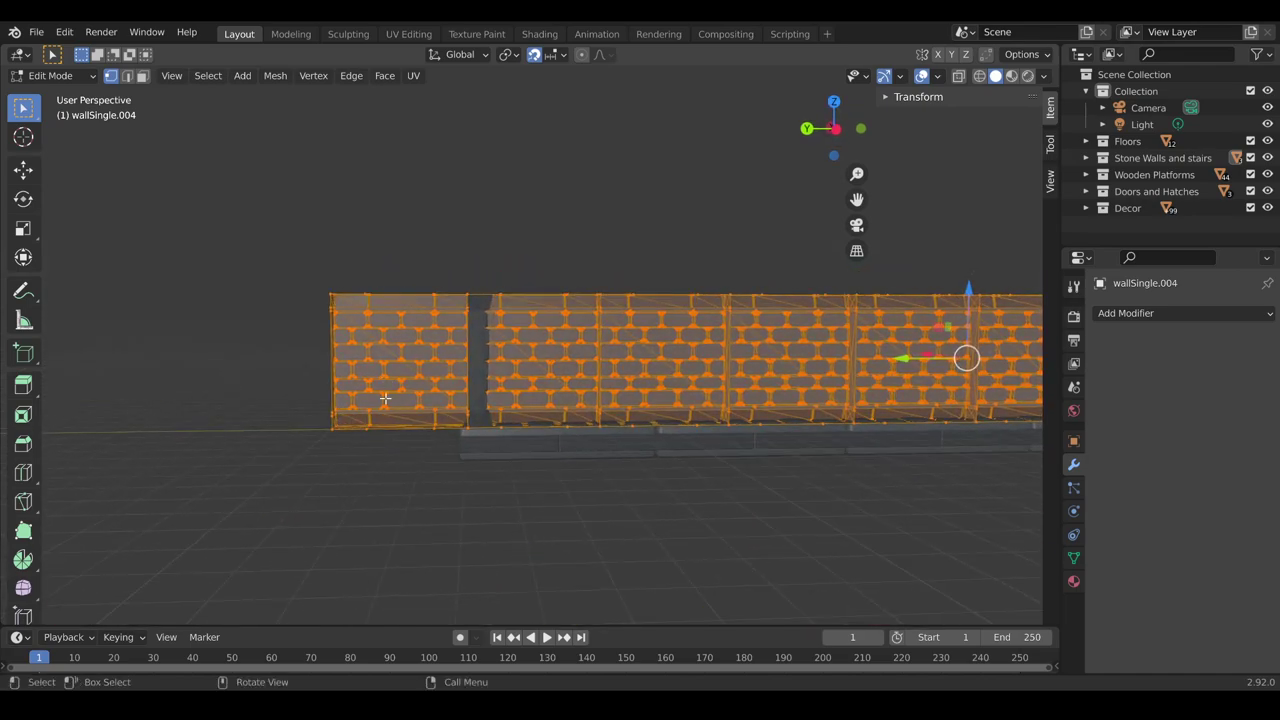
Check the wall's ends in numpad front and side orthographic views
key("KP_1")
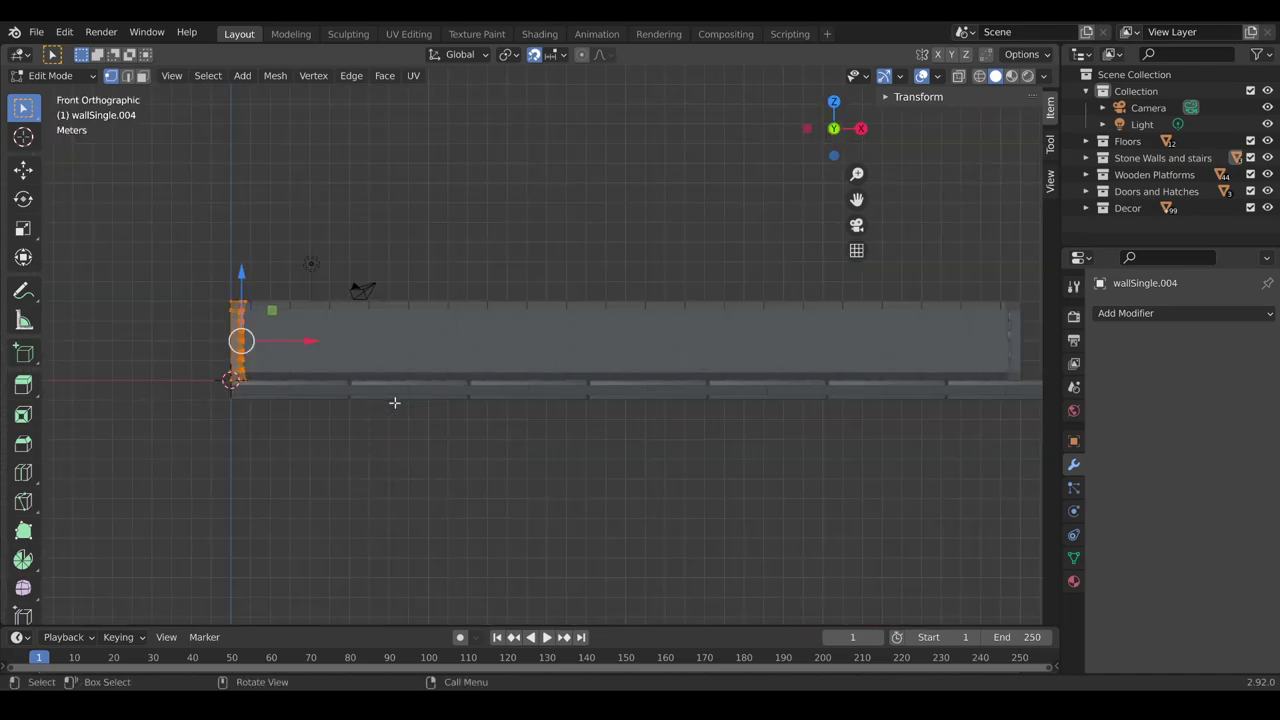
key("KP_3")
key("KP_8")
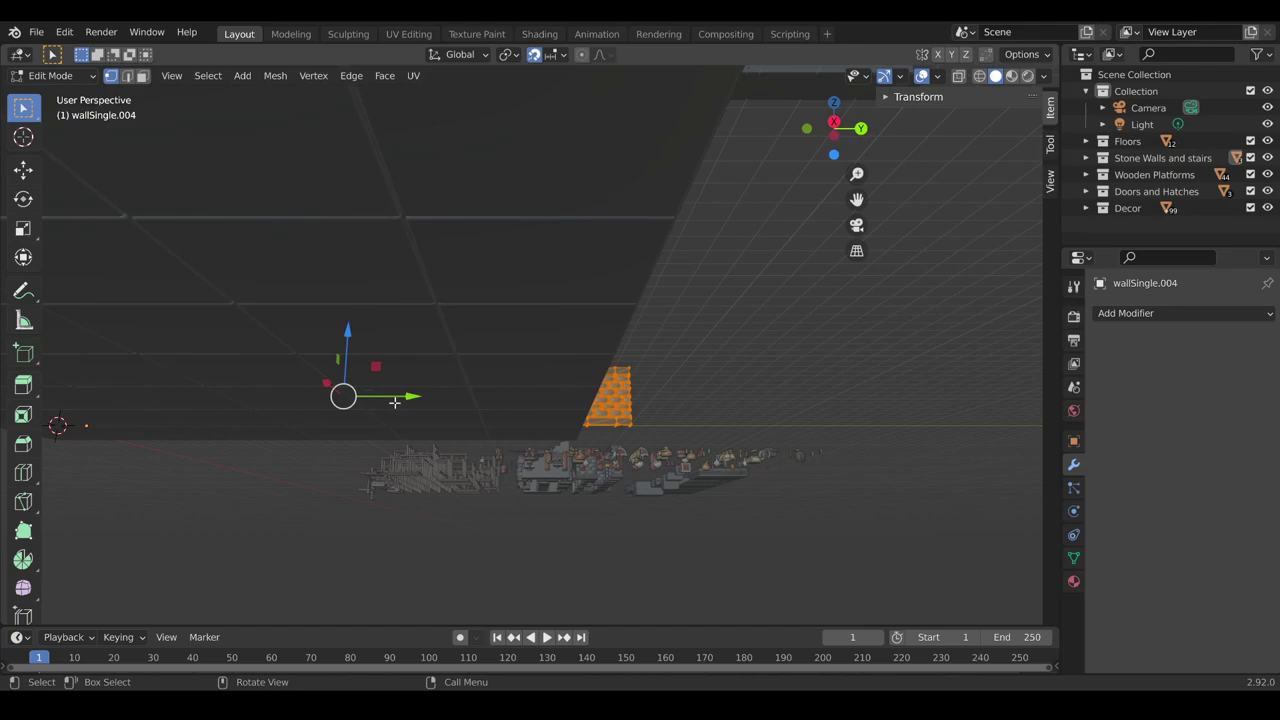
scroll(394, 401, "up", 5)
scroll(394, 401, "down", 3)
scroll(394, 401, "up", 3)
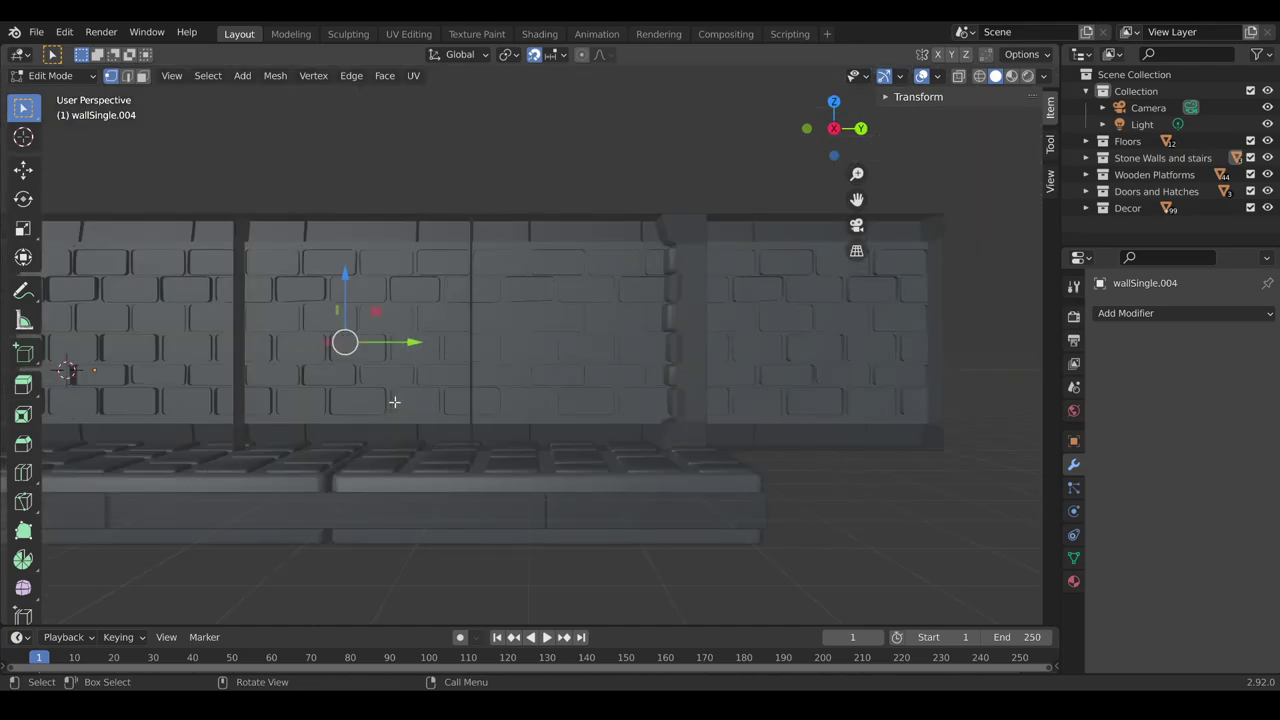
key("KP_3")
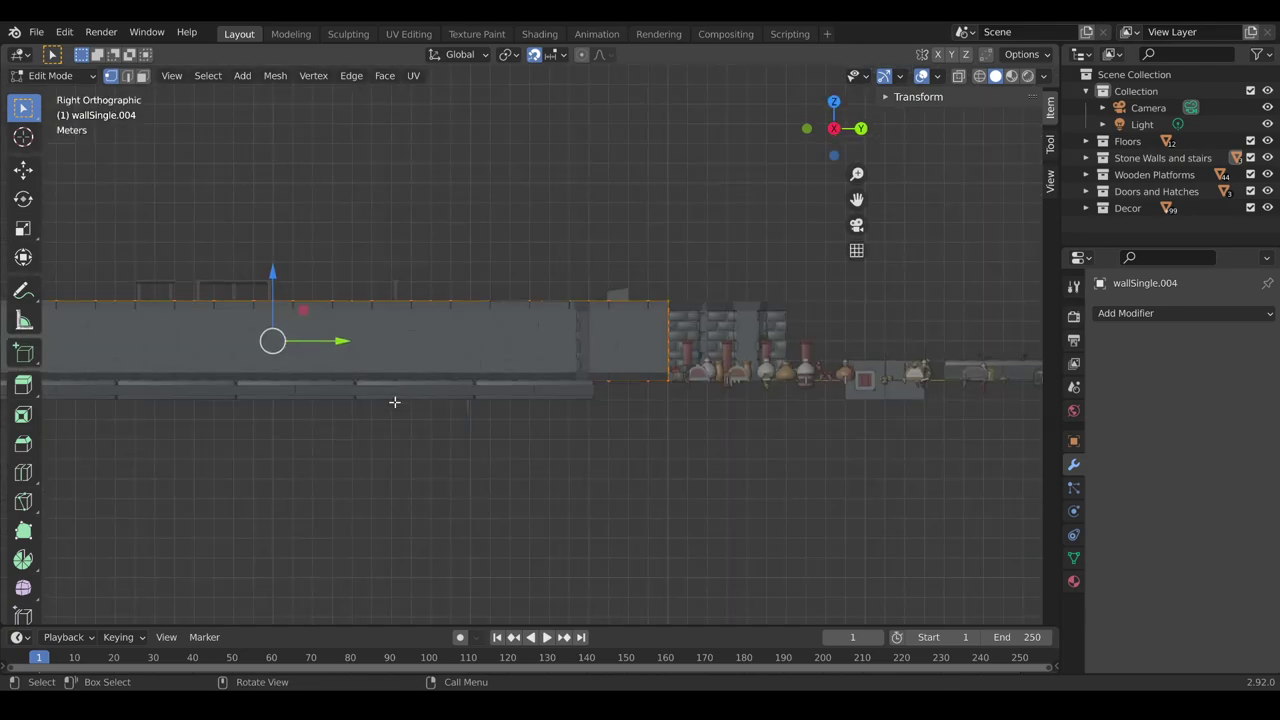
key("KP_1")
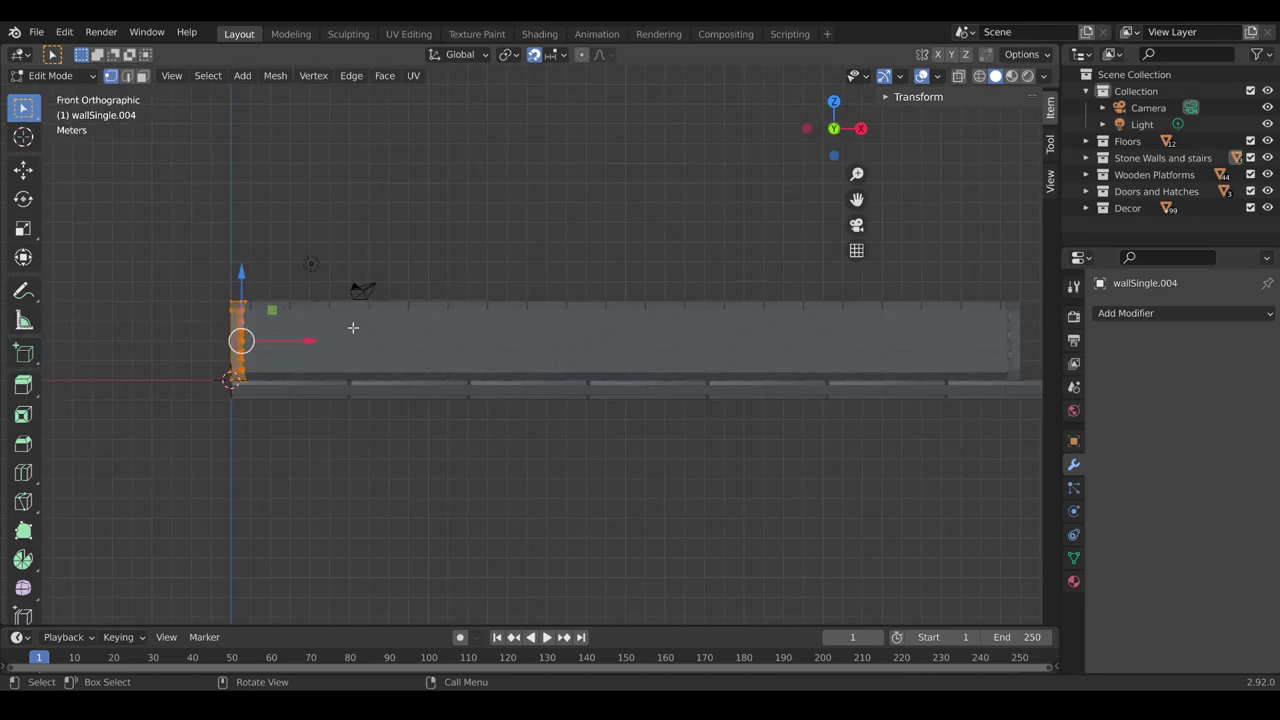
Inspect the wall from its left and right sides with the navigation gizmo, then return to perspective
middle_click_drag(353, 327, 582, 333)
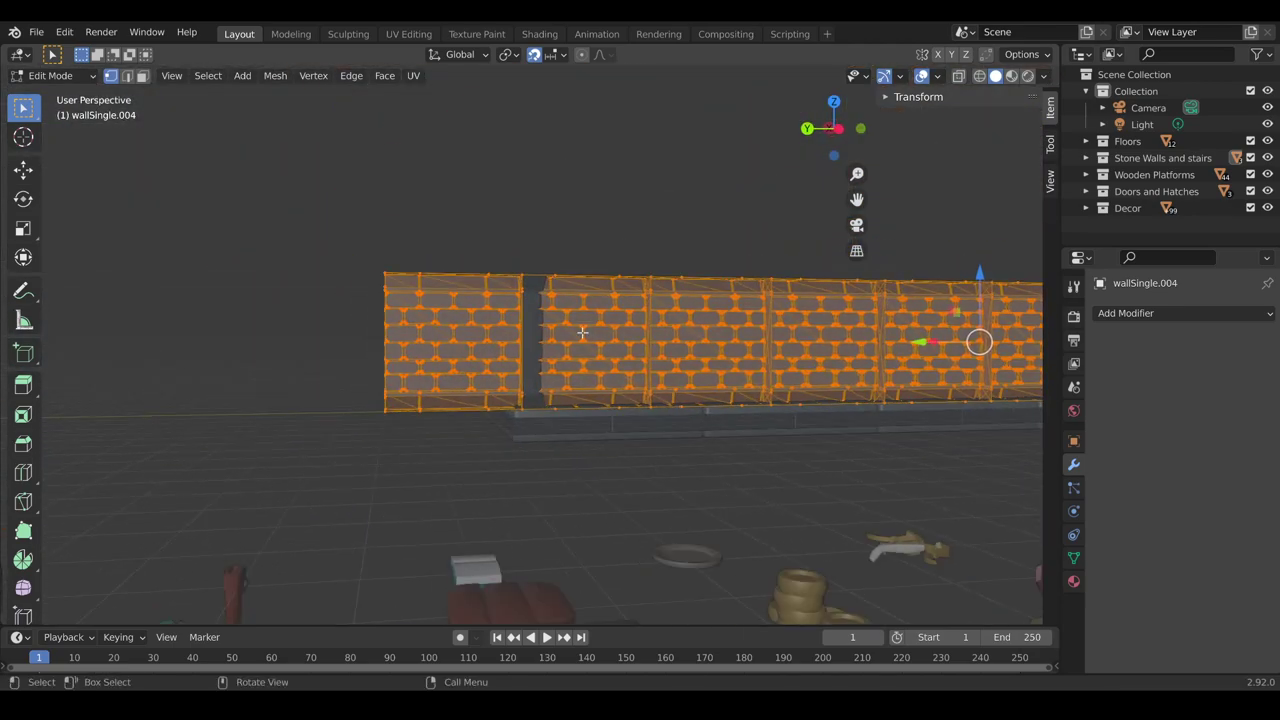
left_click(836, 128)
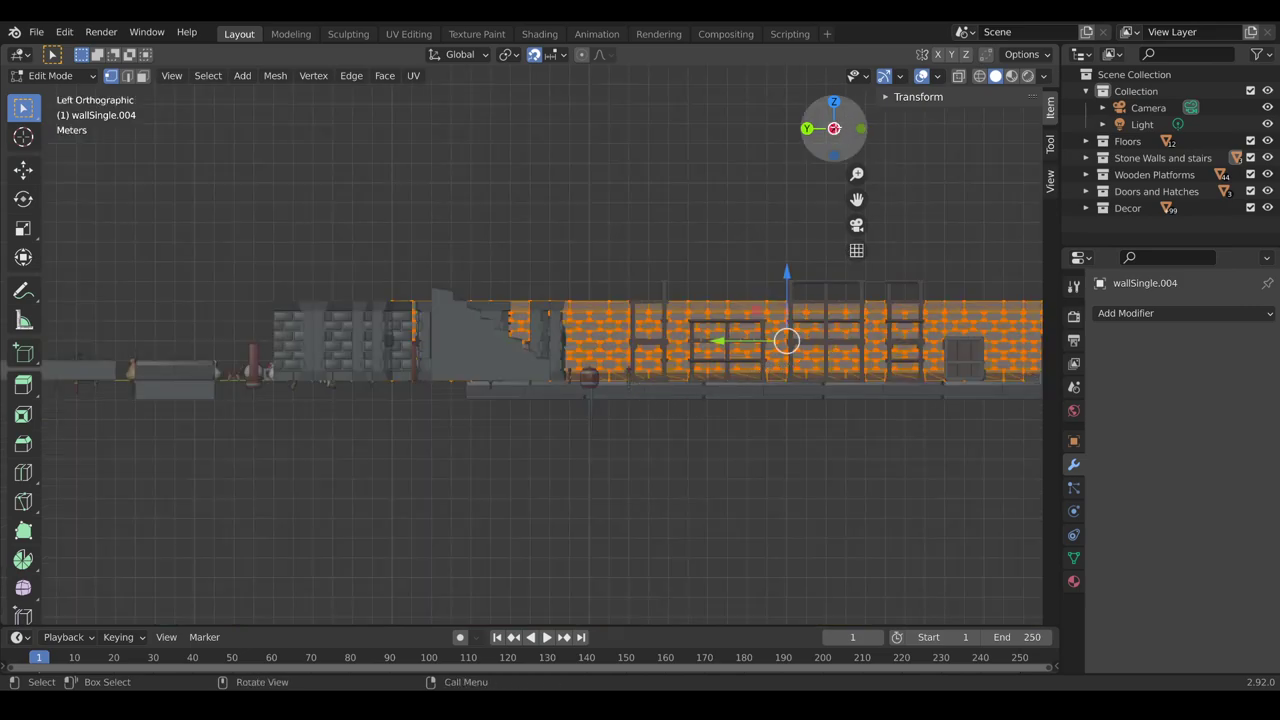
left_click(834, 128)
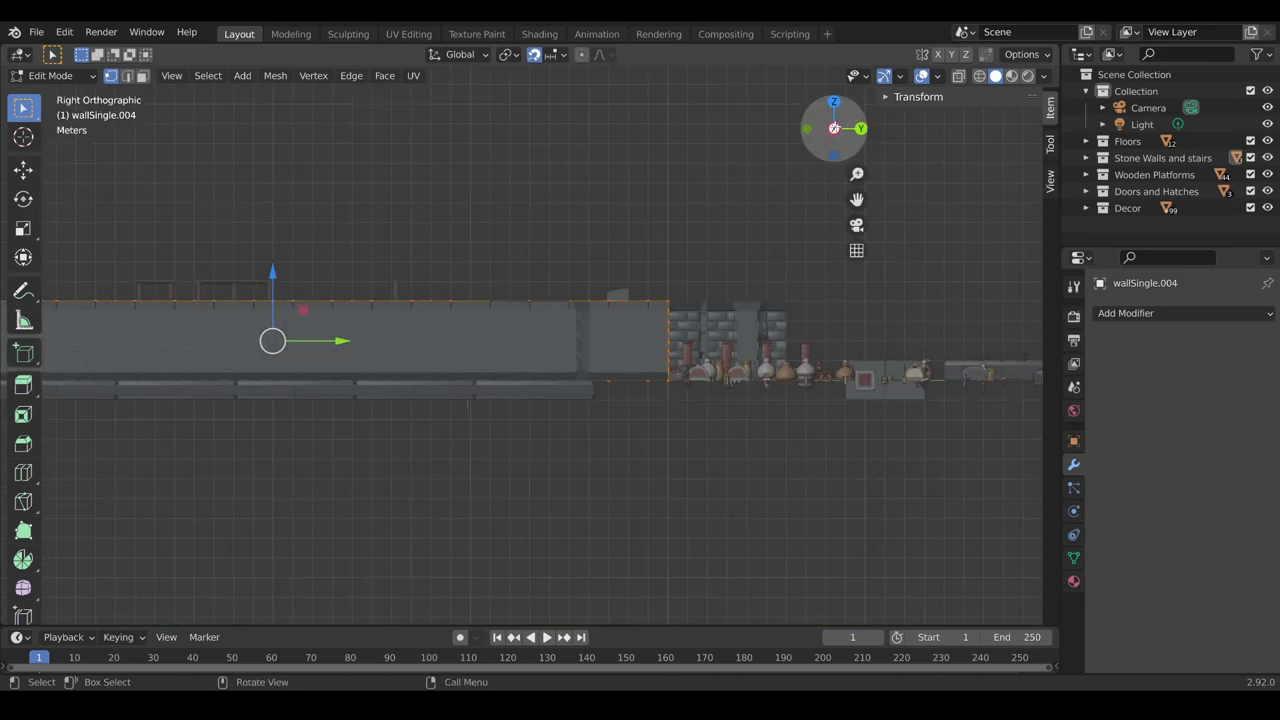
left_click(834, 128)
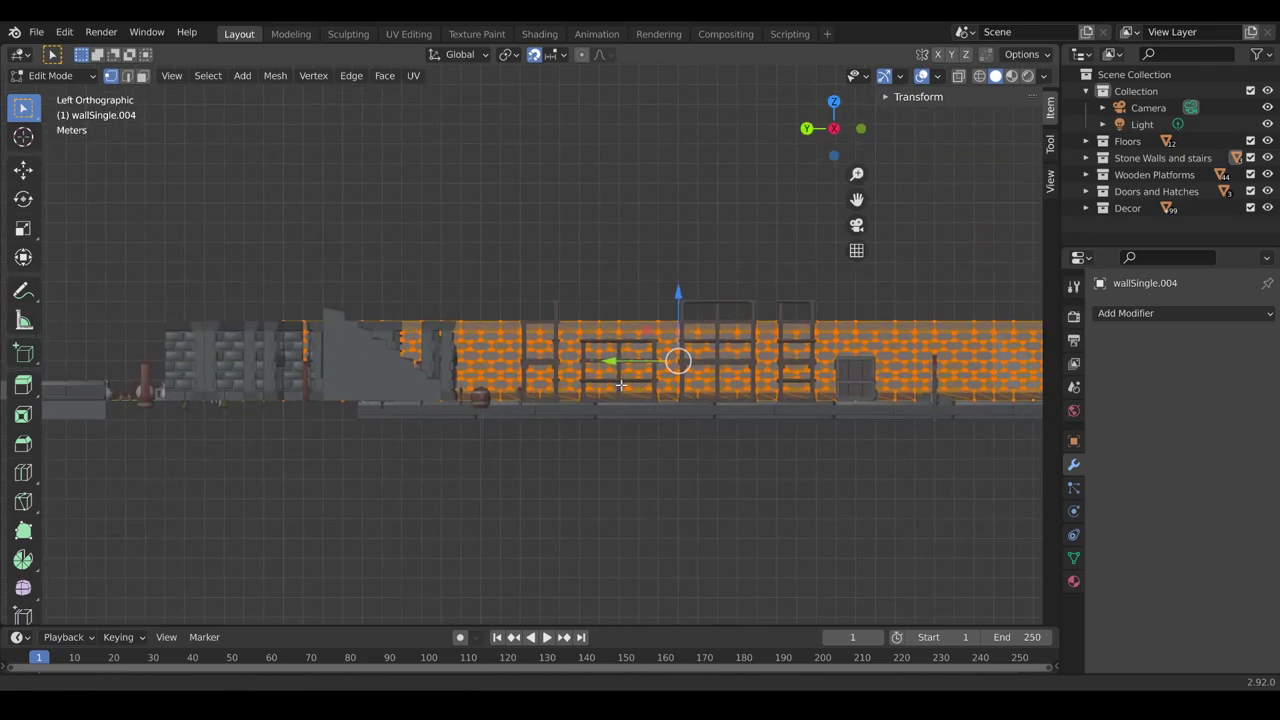
middle_click_drag(620, 384, 416, 436, "shift")
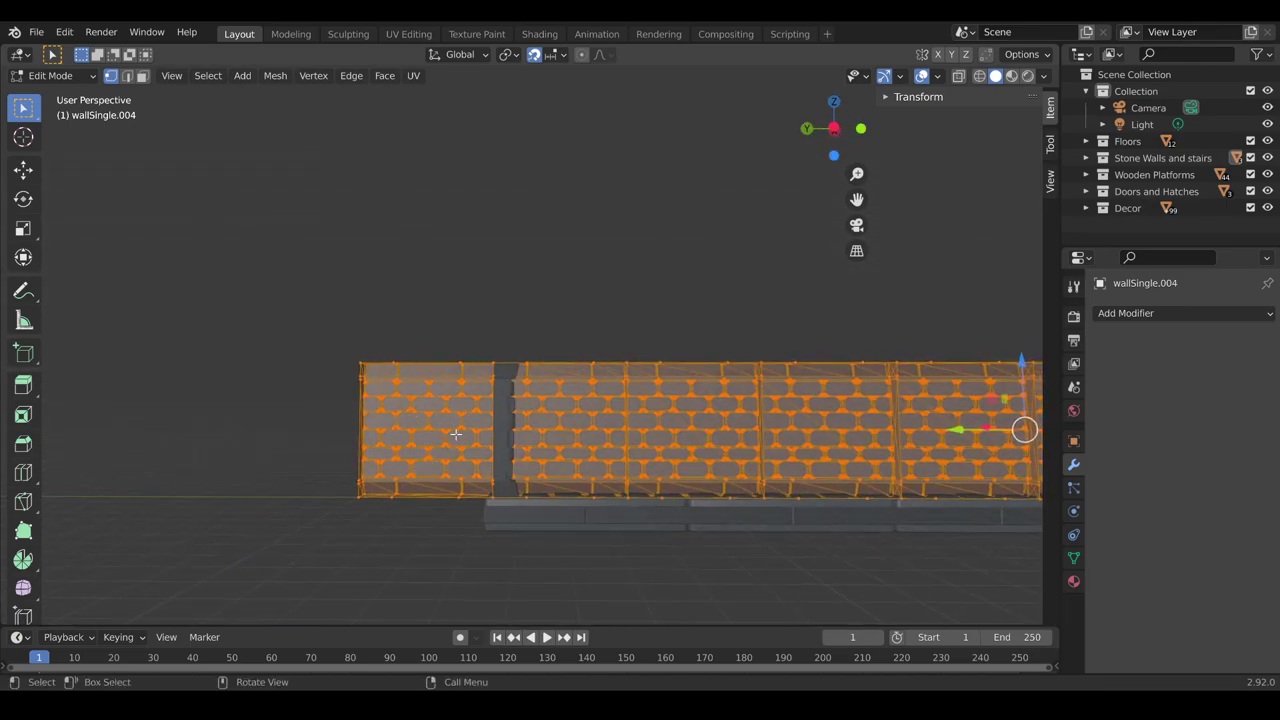
Deselect the wall mesh, switch to the Select Box tool and enable X-Ray
left_click(313, 344)
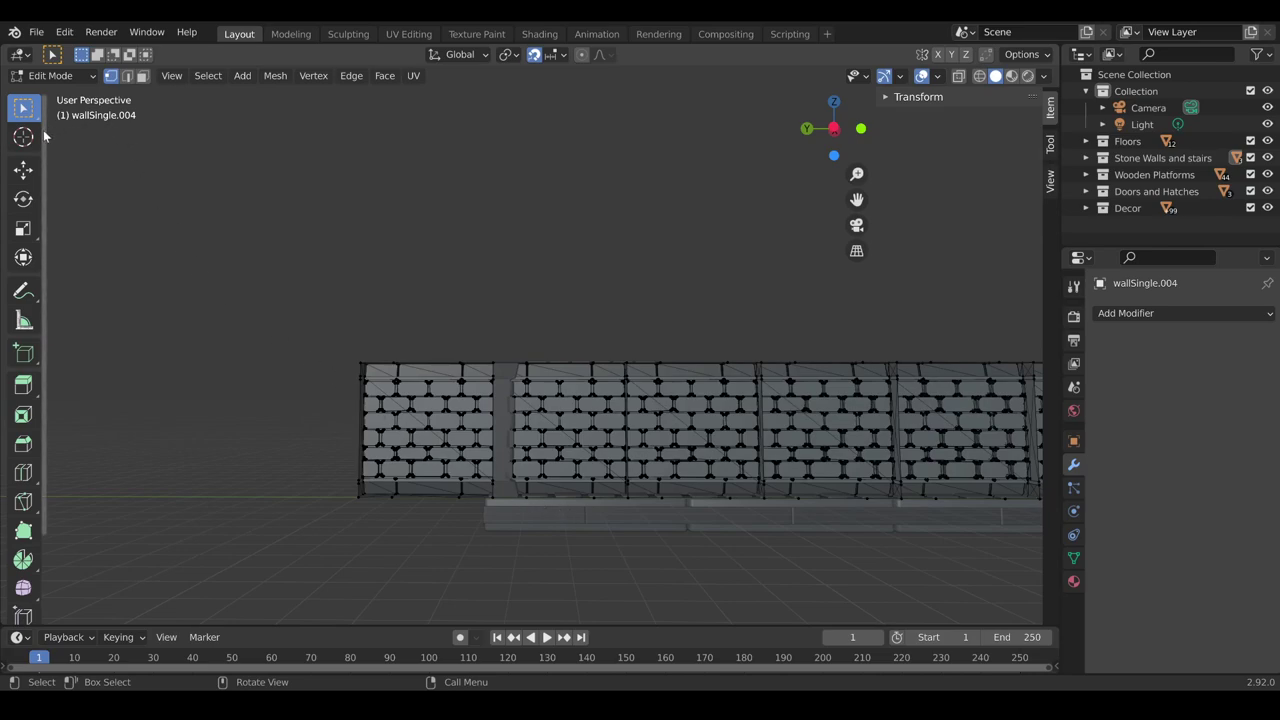
left_click(31, 117)
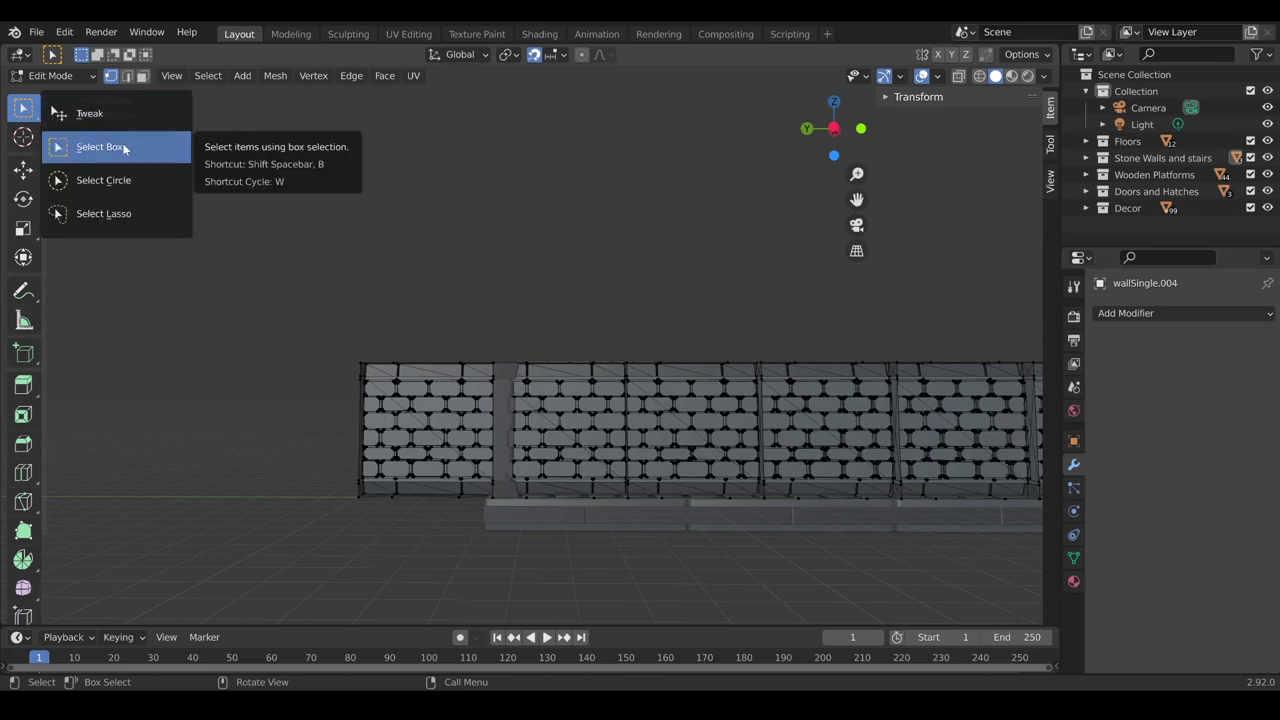
left_click(129, 151)
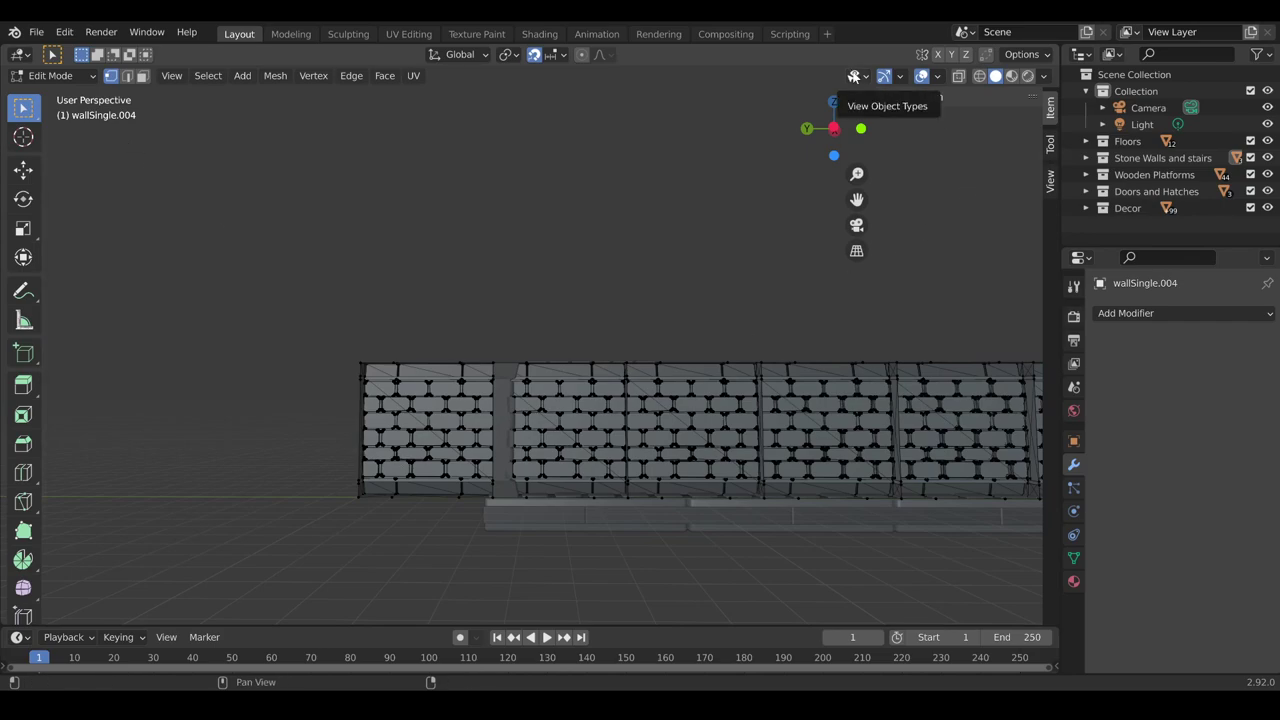
left_click(960, 77)
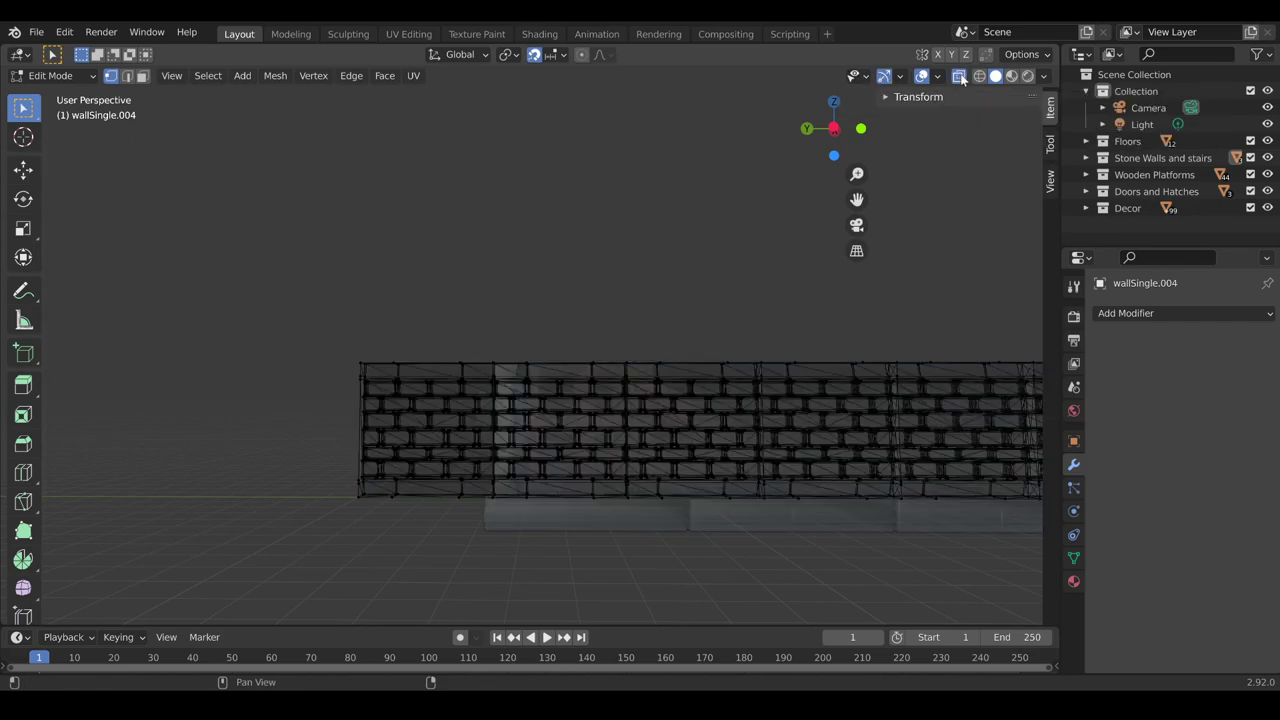
Box-select the protruding left-end vertices and delete them
left_click_drag(311, 303, 500, 533)
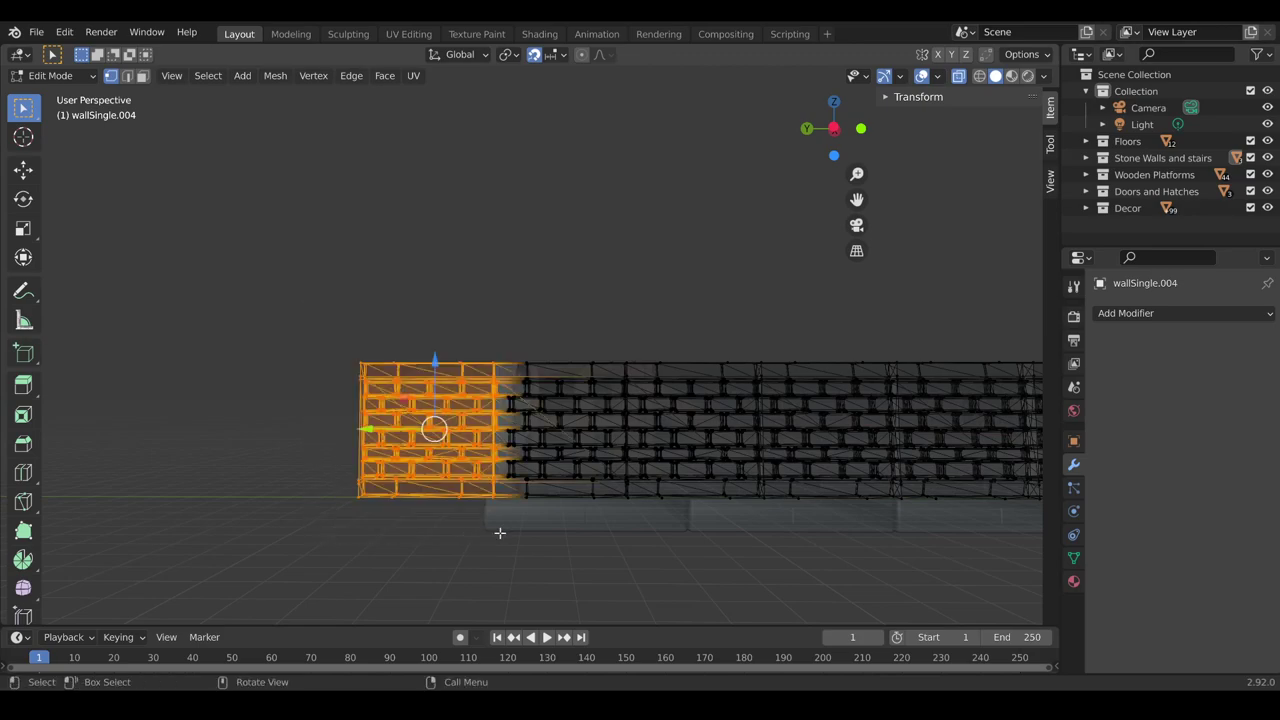
right_click(451, 415)
right_click(431, 423)
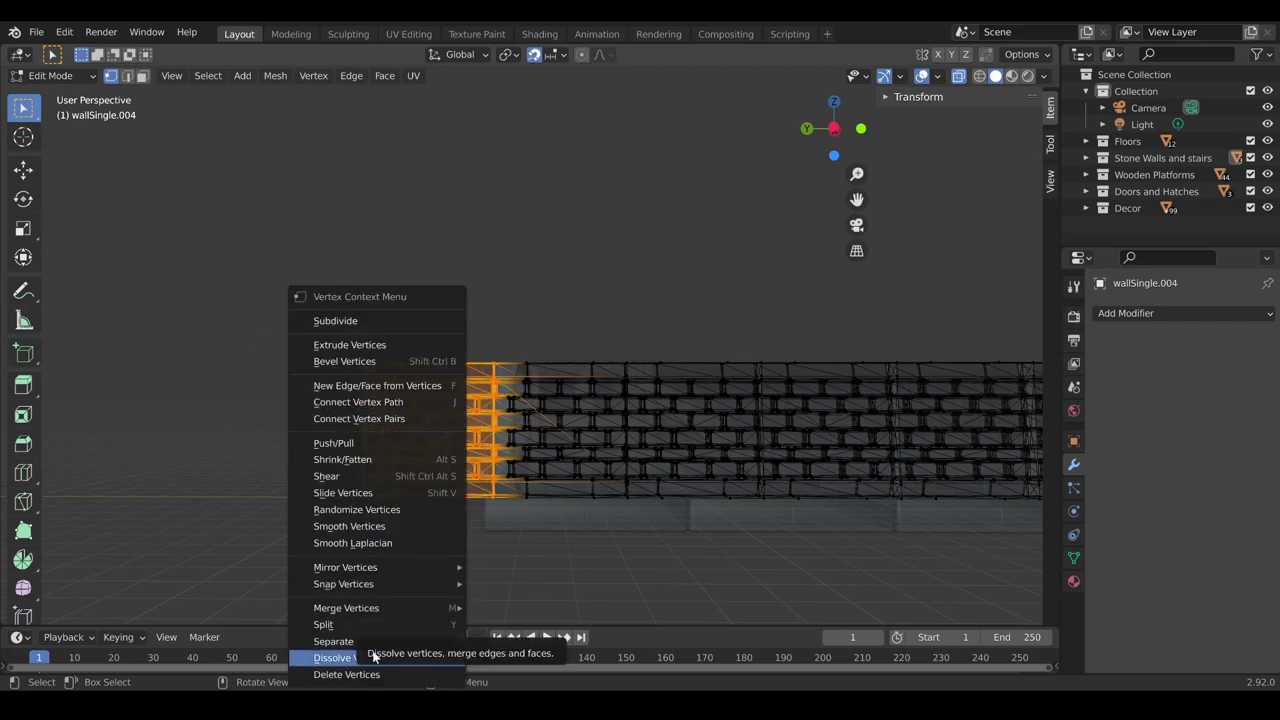
left_click(376, 674)
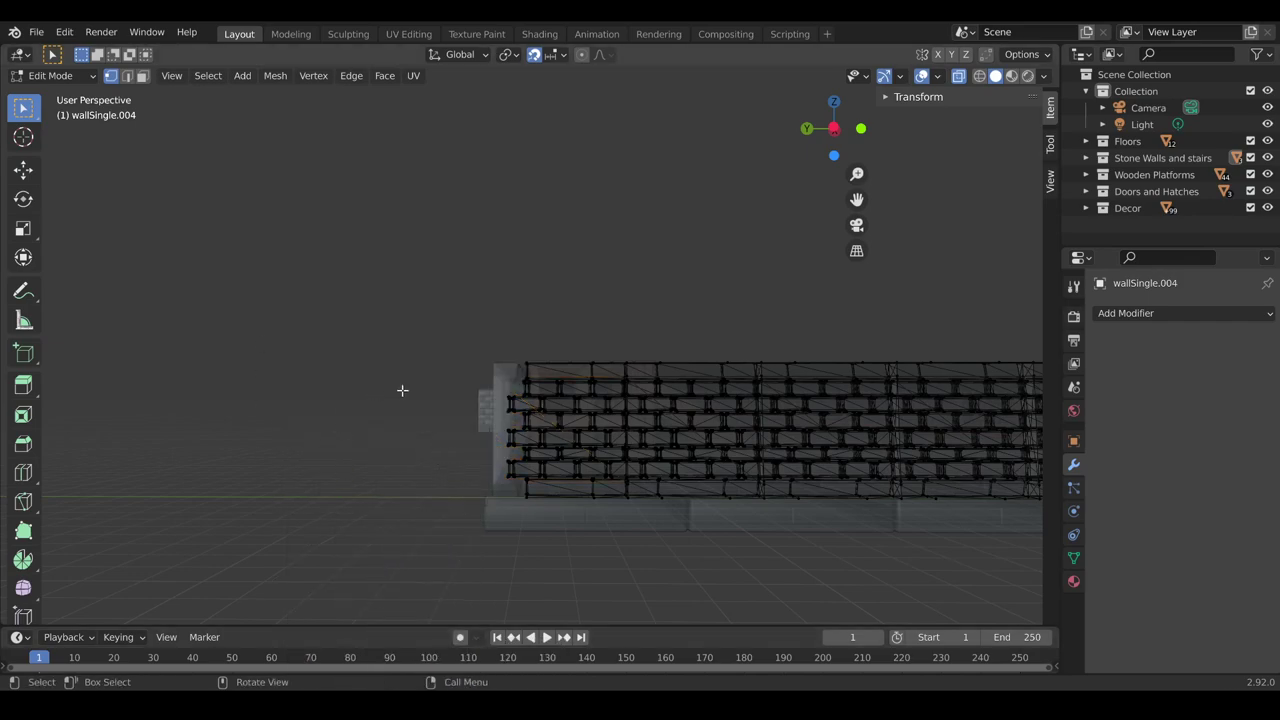
middle_click_drag(402, 390, 428, 396)
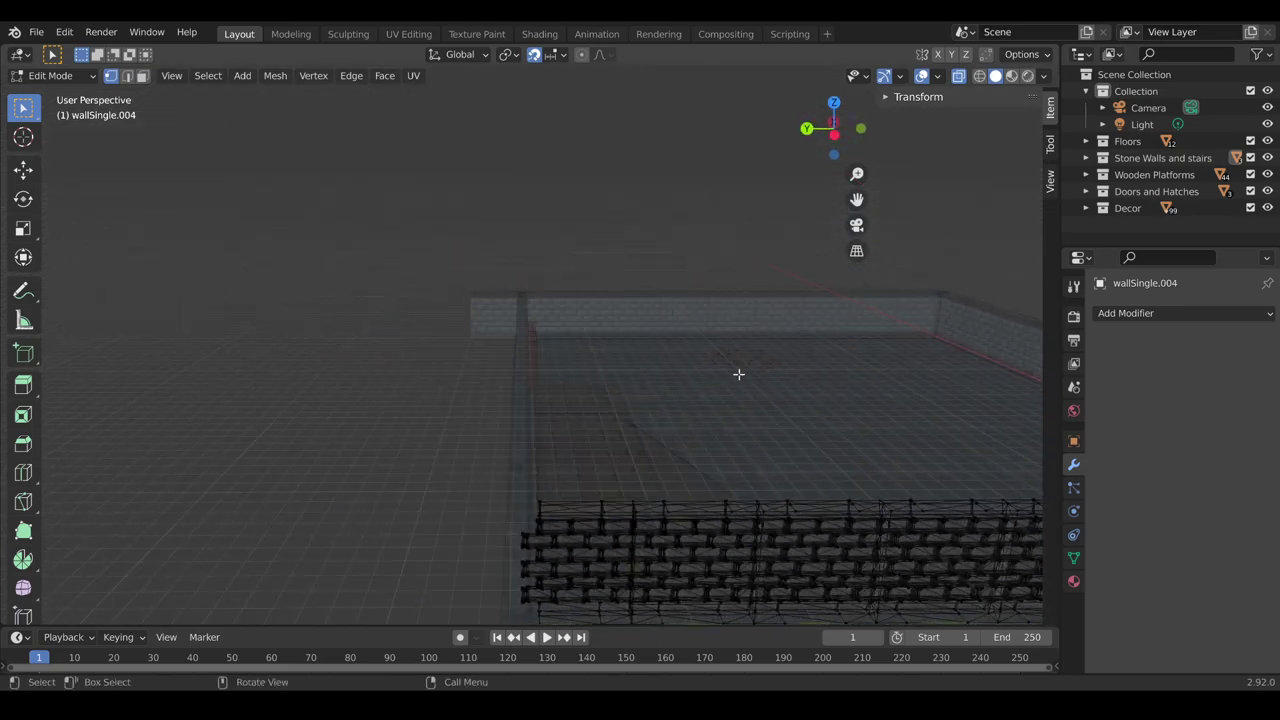
Return to Object Mode with solid shading and X-Ray turned off
left_click(1012, 78)
key("Tab")
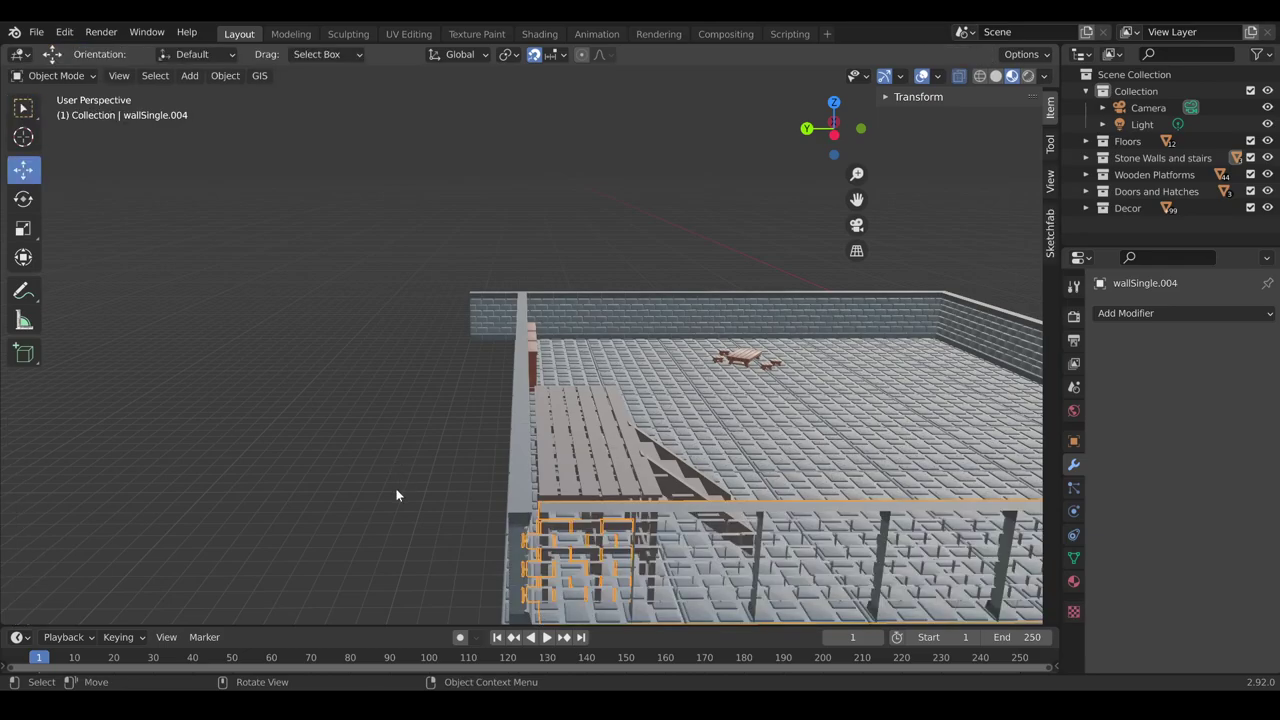
middle_click_drag(395, 487, 267, 516)
left_click(997, 77)
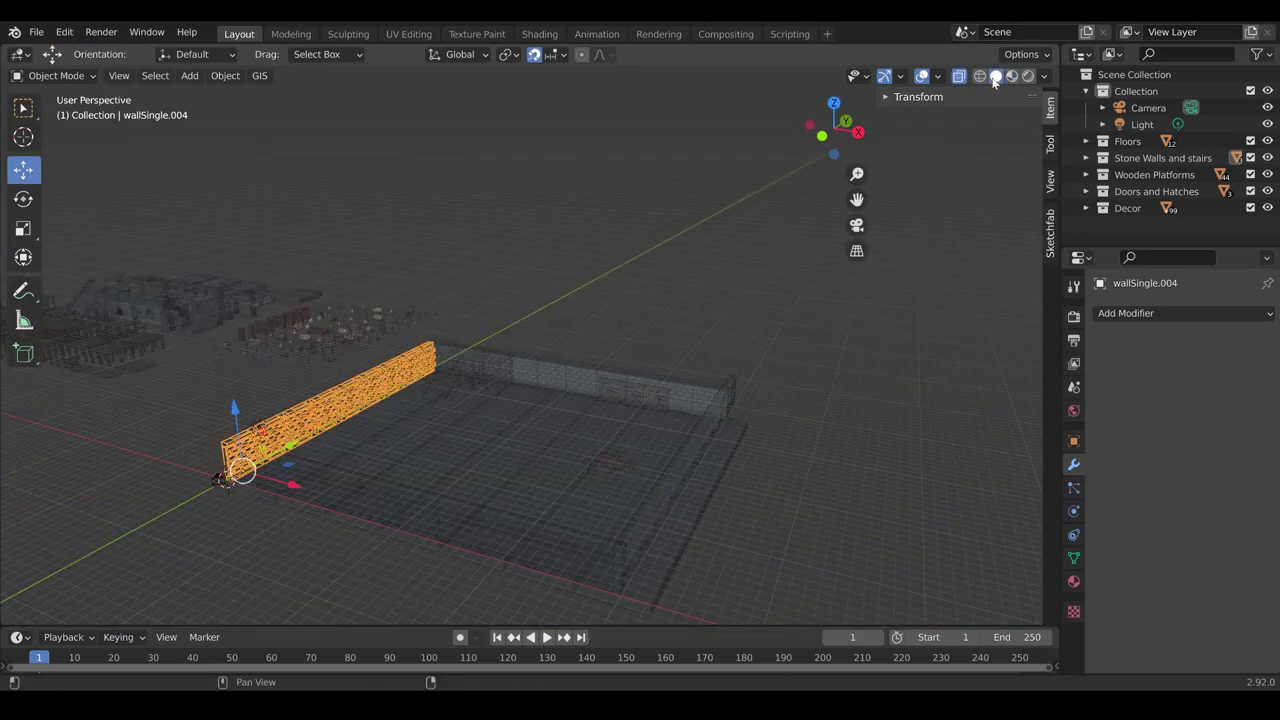
left_click(958, 77)
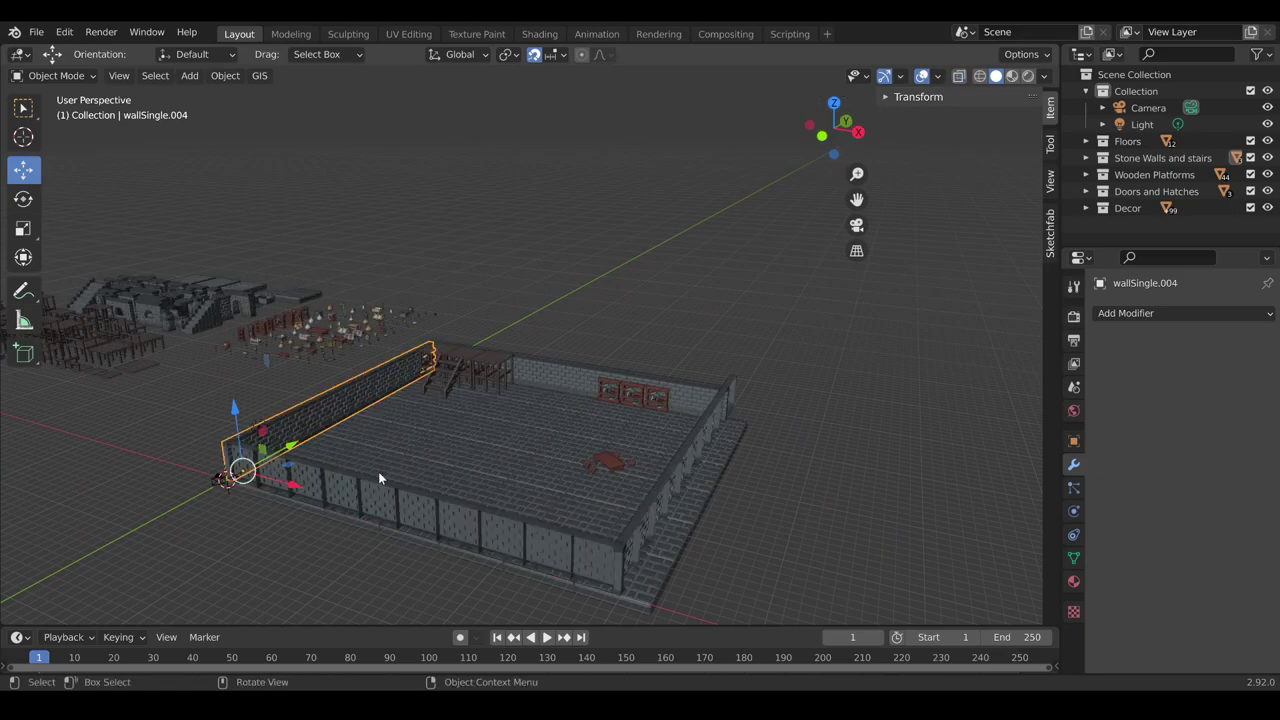
Deselect the wall and orbit around its trimmed left end and into the room
middle_click_drag(378, 471, 613, 450)
scroll(590, 460, "up", 4)
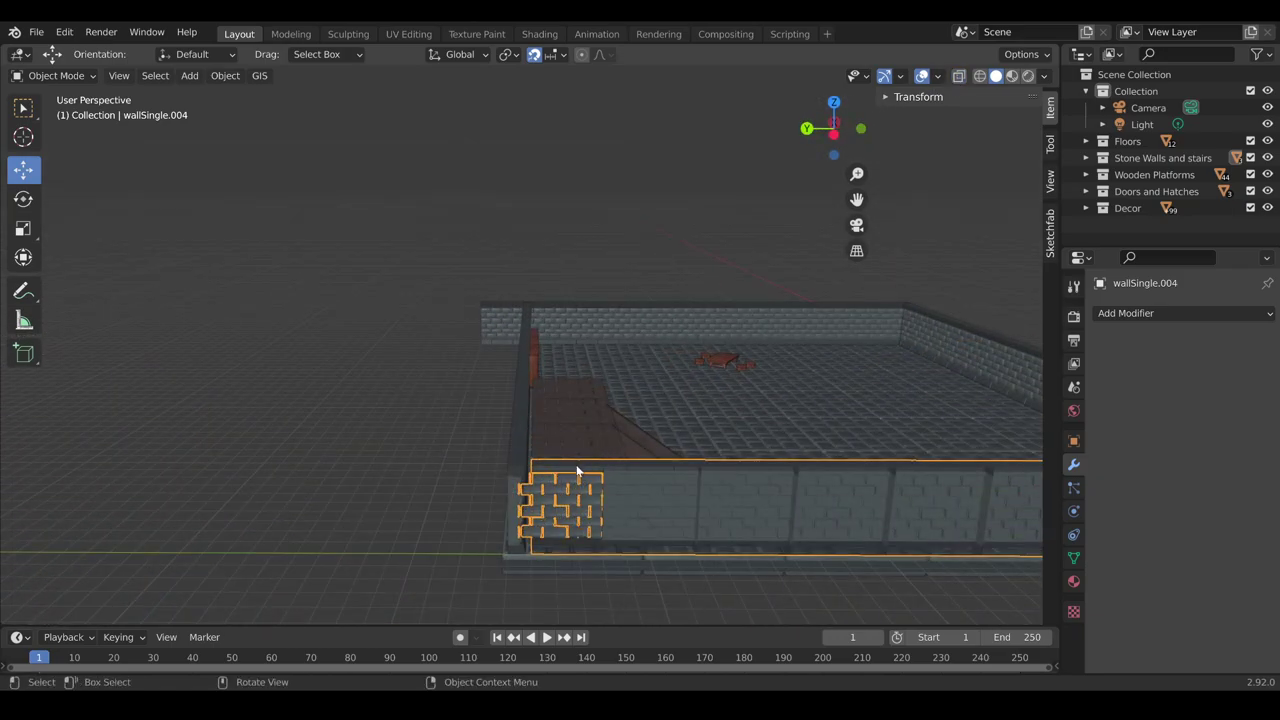
left_click(432, 458)
middle_click_drag(432, 458, 460, 469)
mouse_move(501, 430)
middle_mouse_down()
mouse_move(451, 437)
mouse_move(488, 414)
middle_mouse_up()
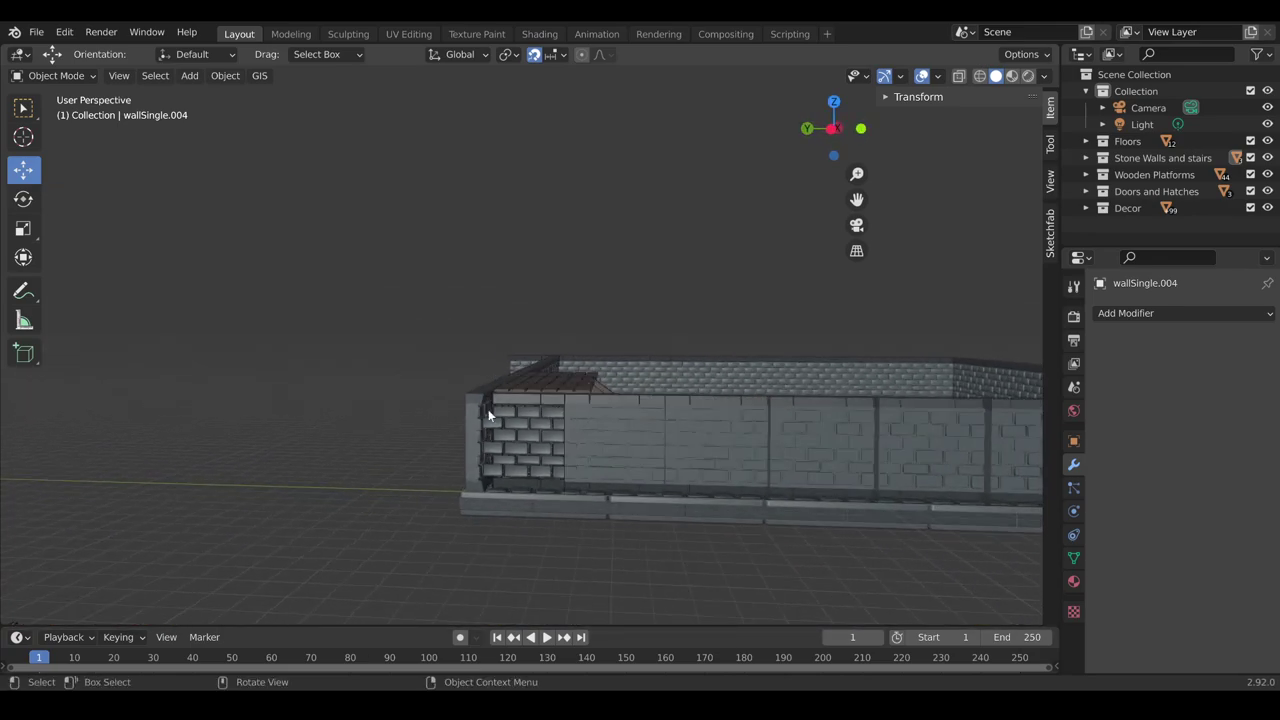
middle_click_drag(775, 443, 349, 424)
middle_click_drag(595, 452, 395, 408)
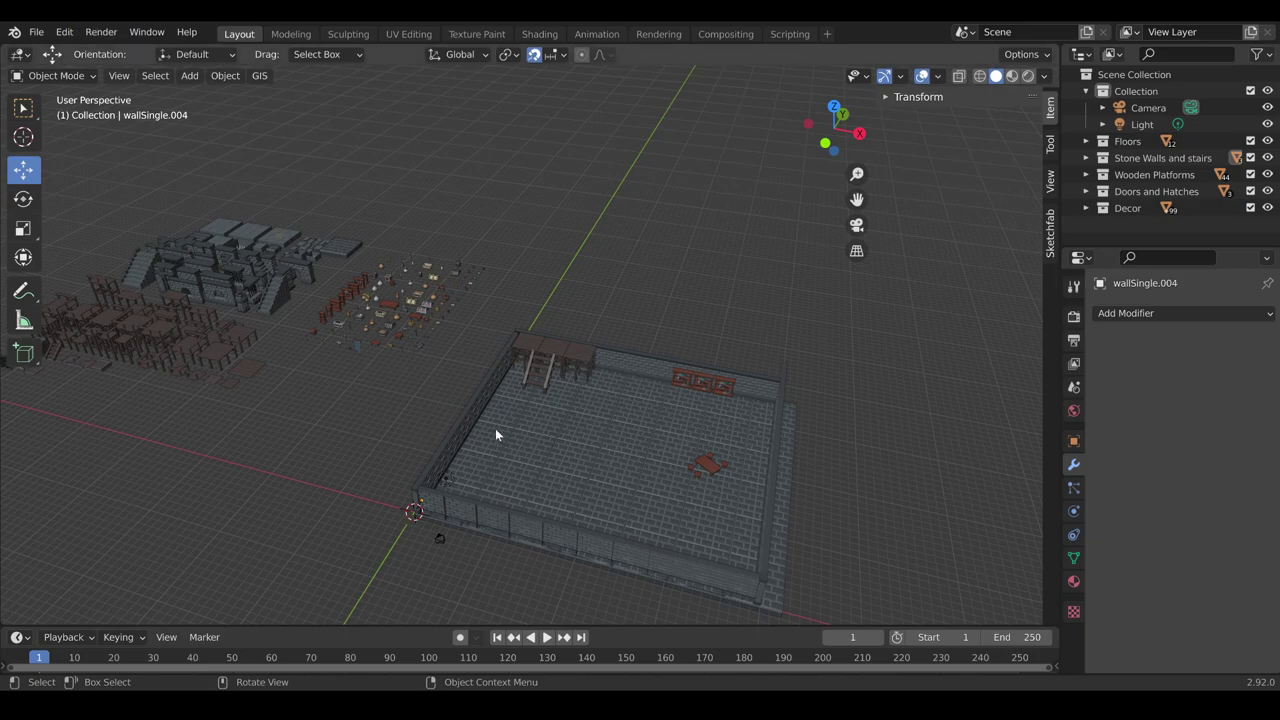
middle_click_drag(495, 428, 411, 410)
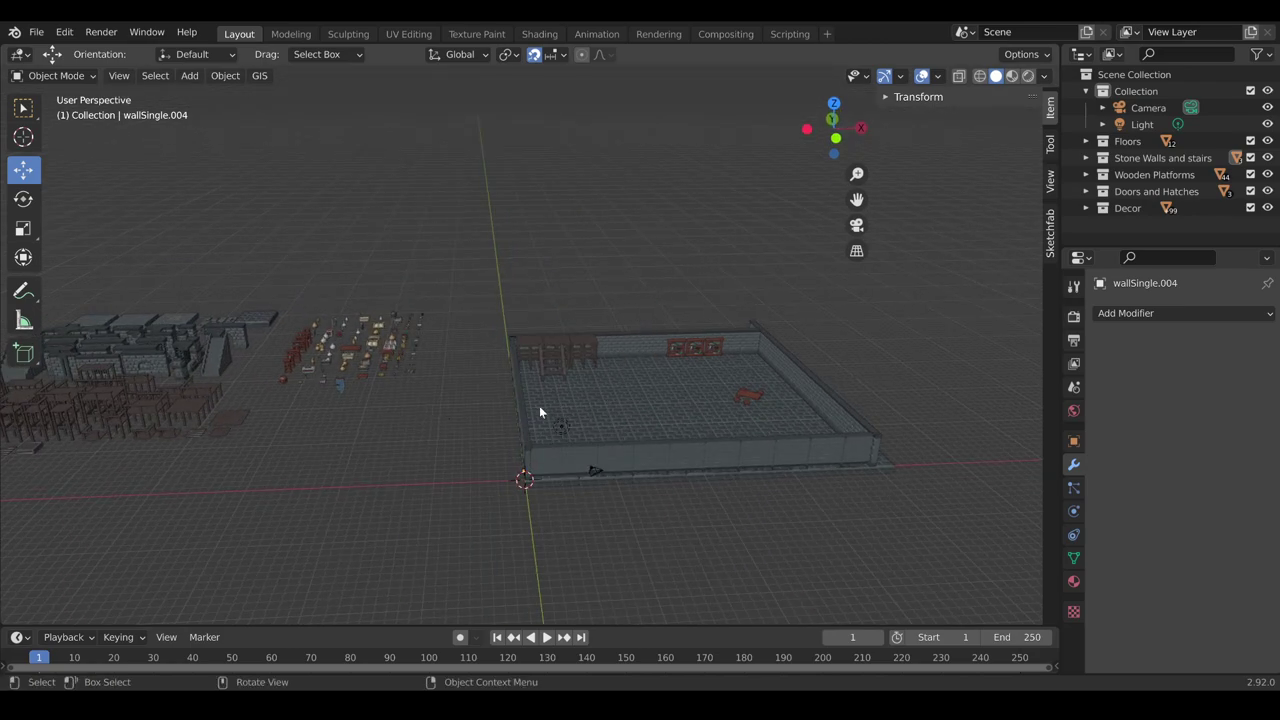
middle_click_drag(539, 410, 475, 415)
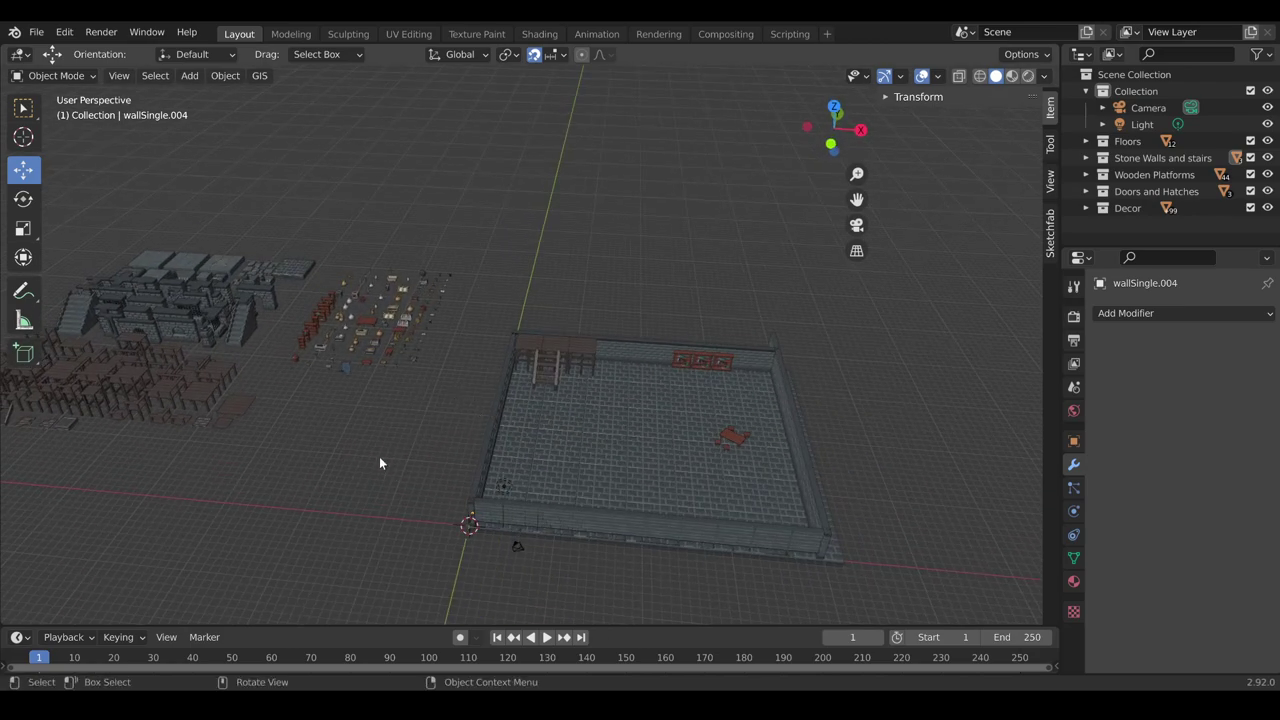